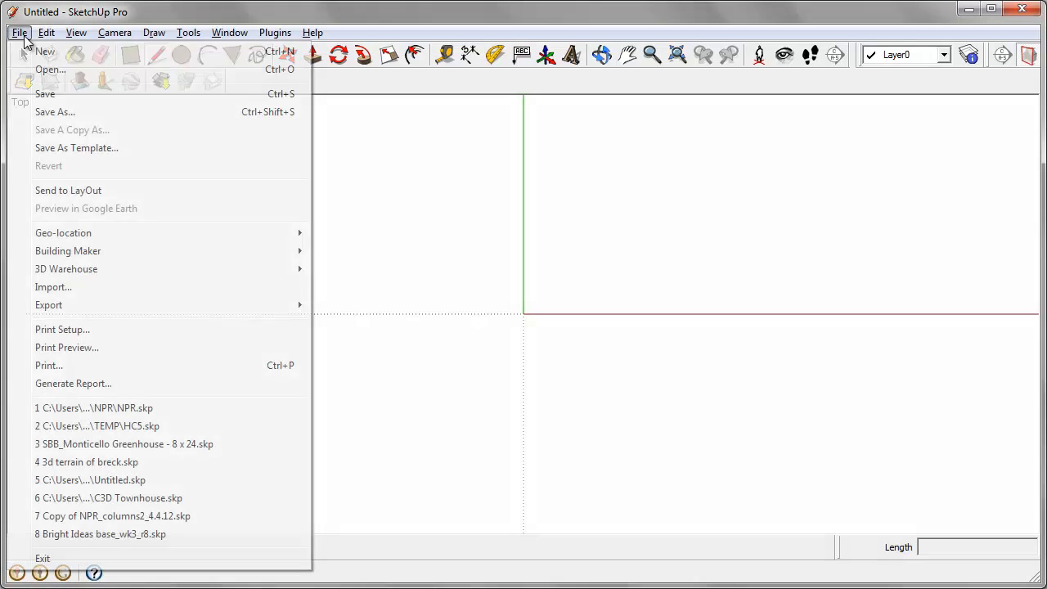
Set up an AutoCAD import with coplanar faces merged, faces oriented consistently, units in inches and the drawing origin preserved
left_click(95, 293)
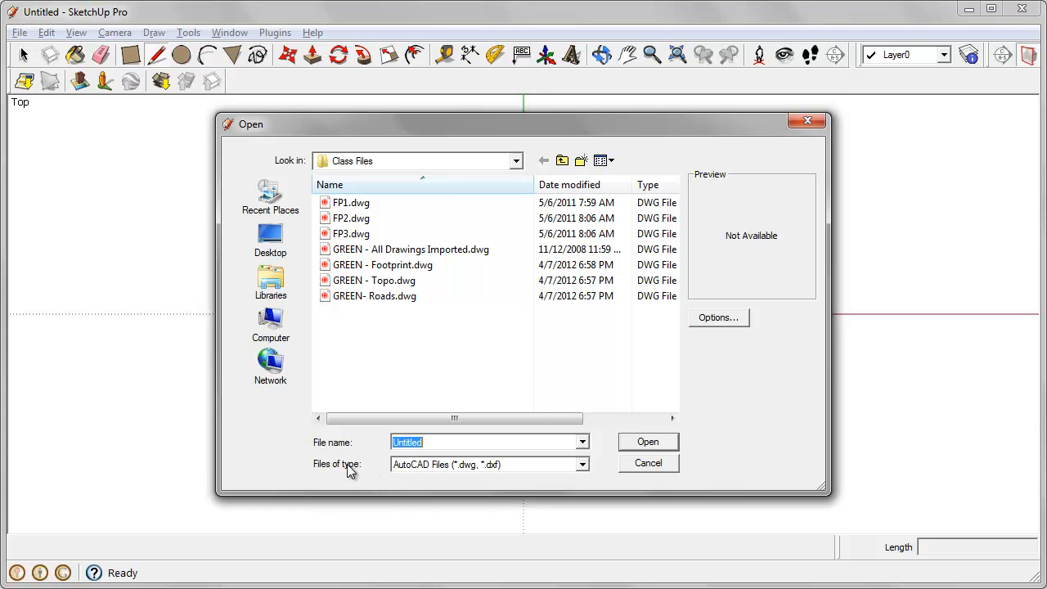
left_click(583, 465)
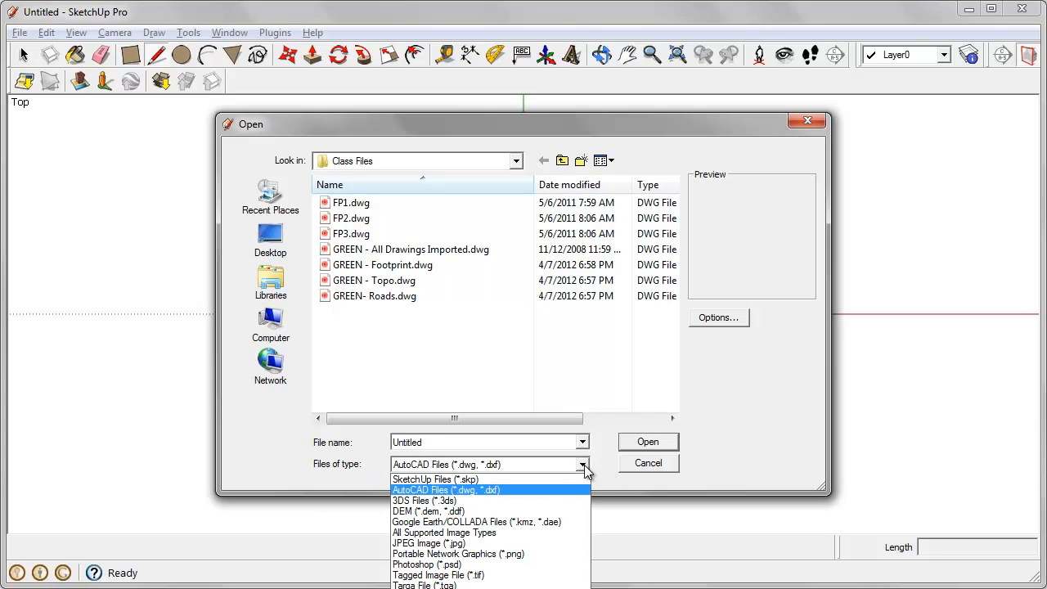
left_click(504, 491)
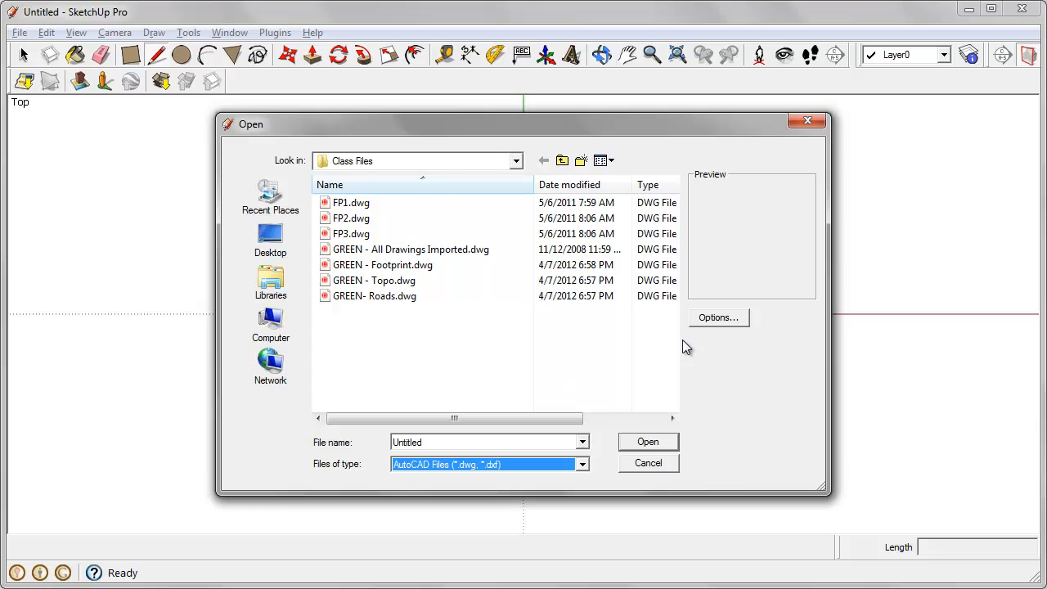
left_click(725, 319)
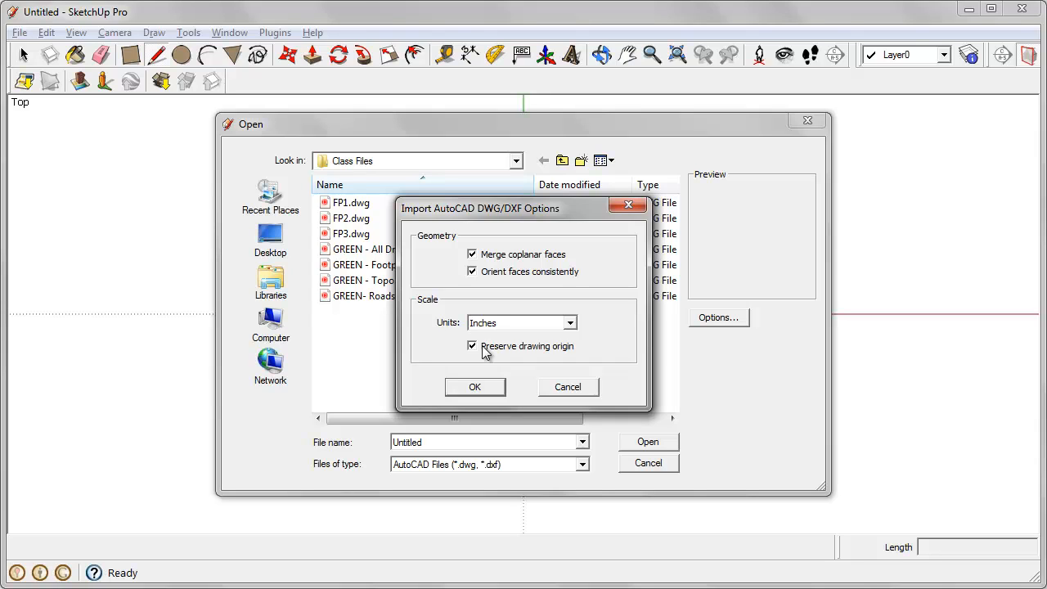
left_click(487, 388)
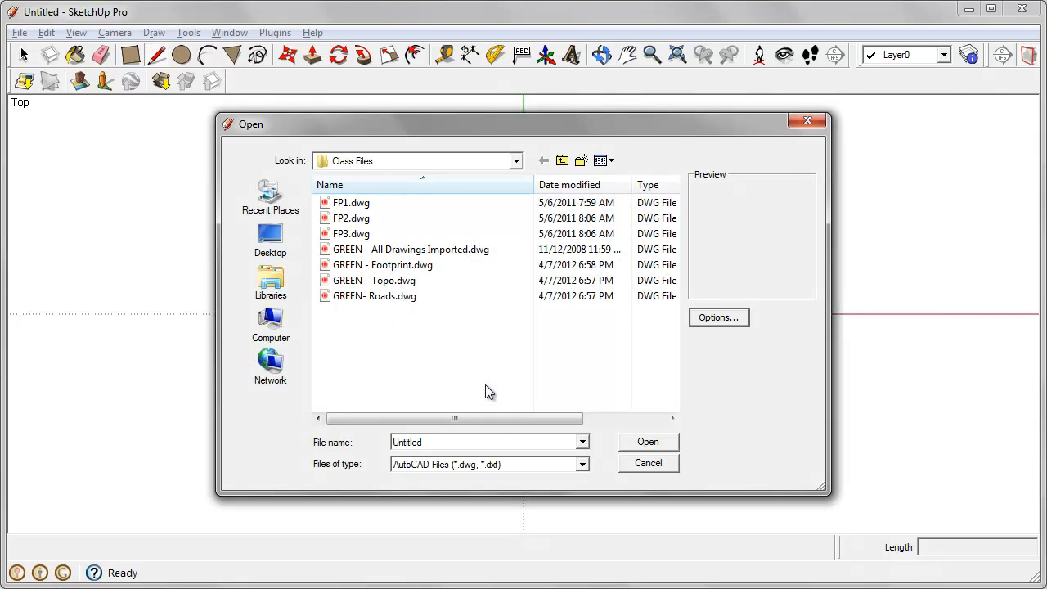
Import the floor plan FP1.dwg from Class Files and dismiss the import results
left_click(361, 204)
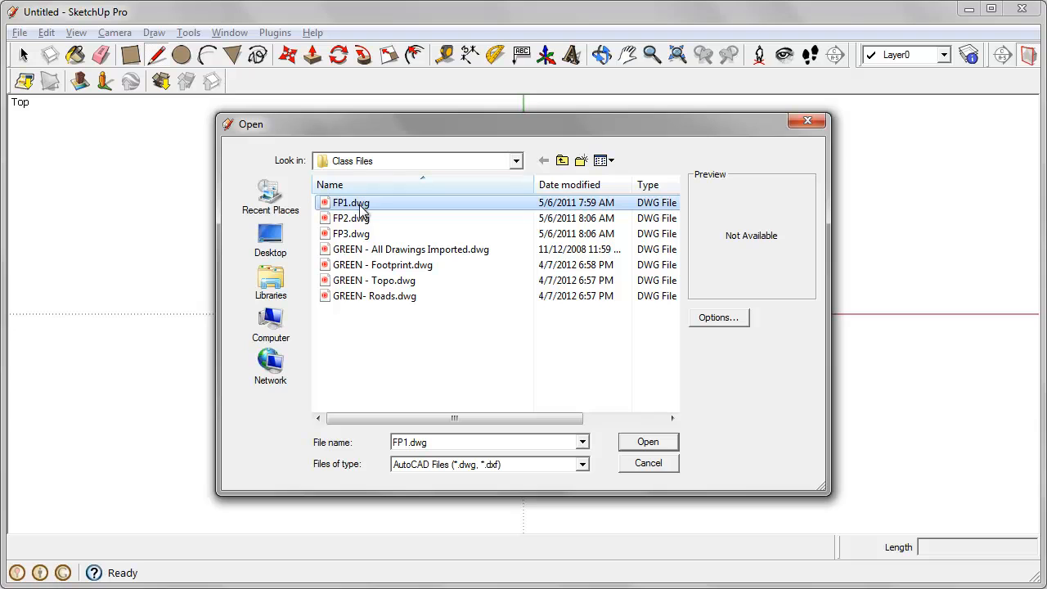
left_click(642, 447)
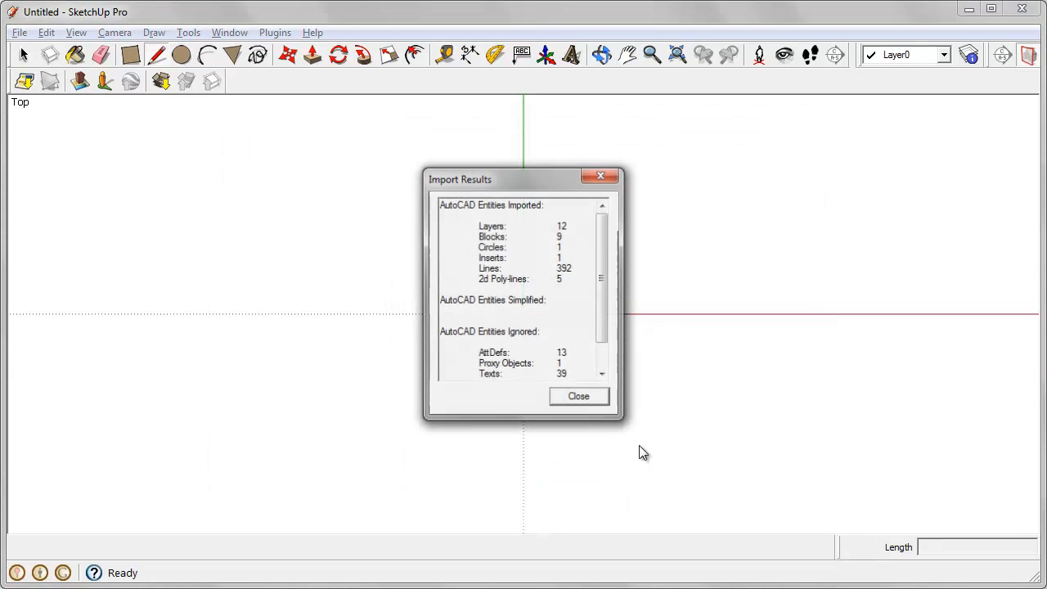
left_click(575, 401)
Examine the imported floor plan from several angles and check whether its walls and door lines are separate loose edges
middle_click_drag(656, 242, 532, 294, "shift")
scroll(509, 319, "down", 2)
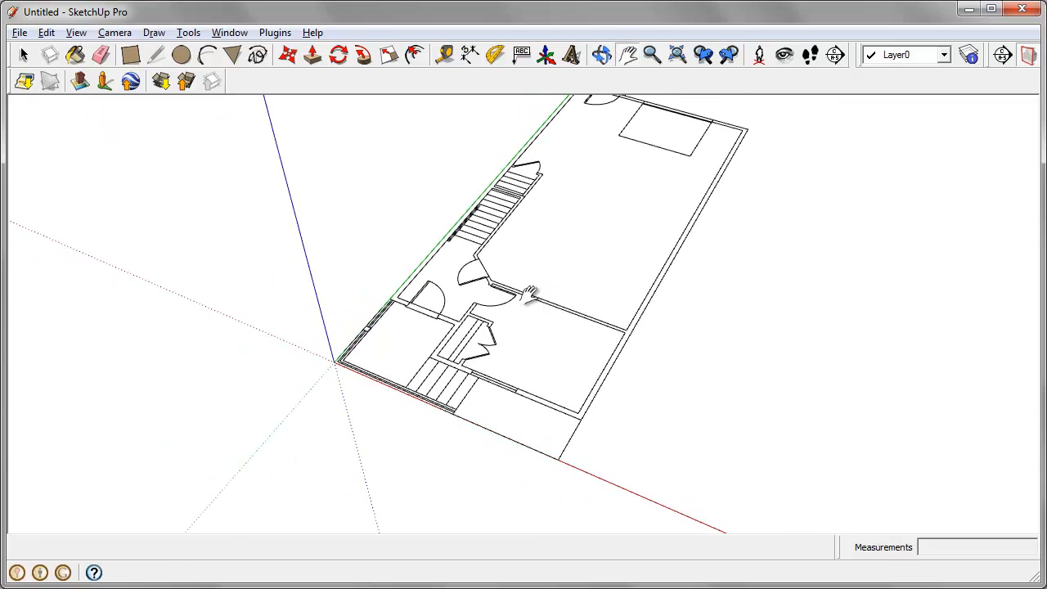
scroll(508, 390, "up", 3)
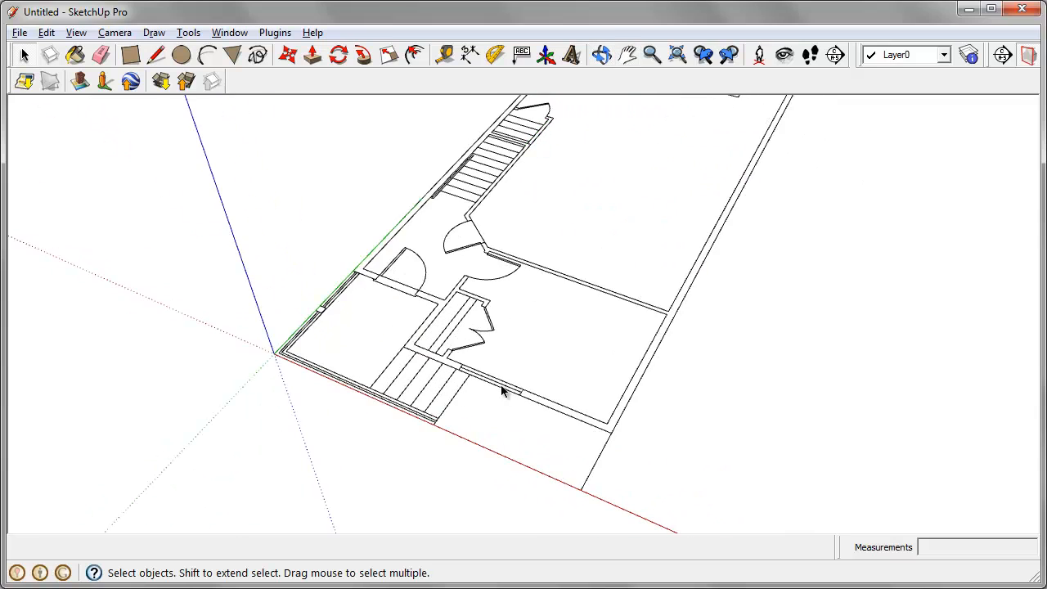
scroll(503, 391, "up", 2)
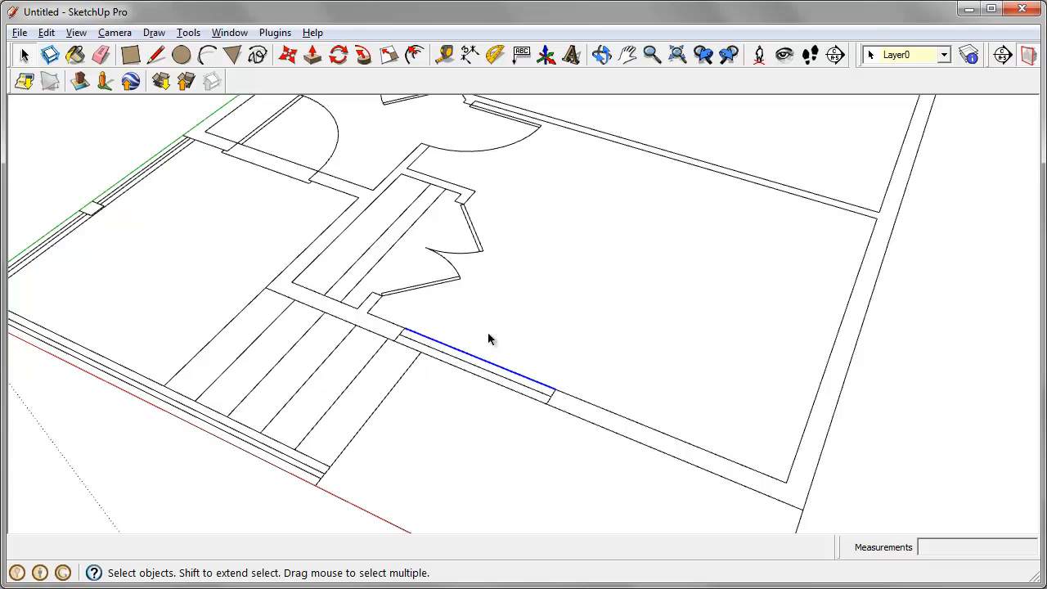
middle_click_drag(452, 283, 491, 374, "shift")
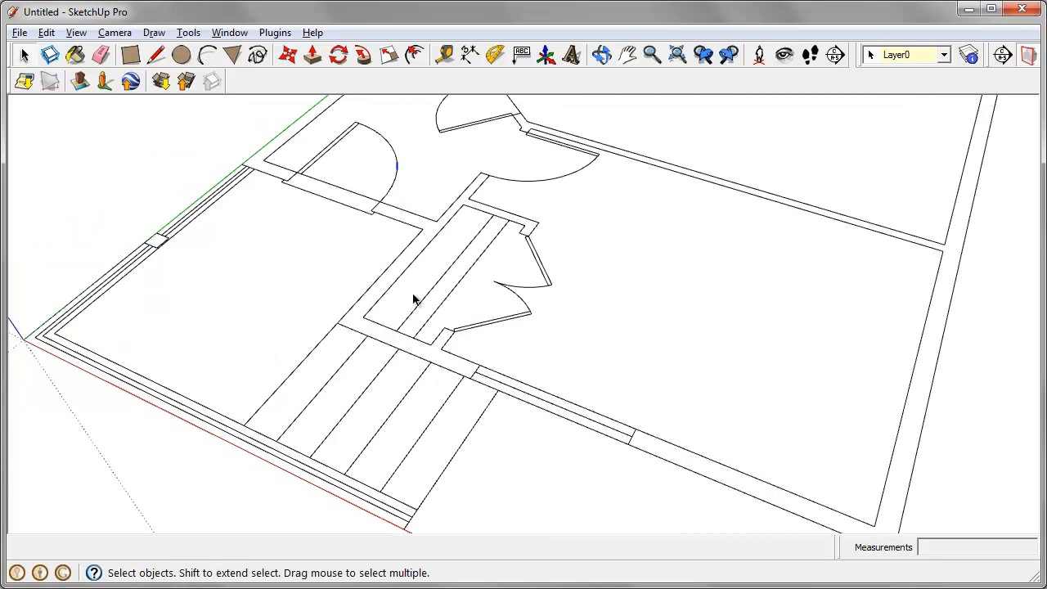
scroll(414, 282, "down", 2)
middle_click_drag(409, 318, 580, 306)
scroll(571, 278, "down", 2)
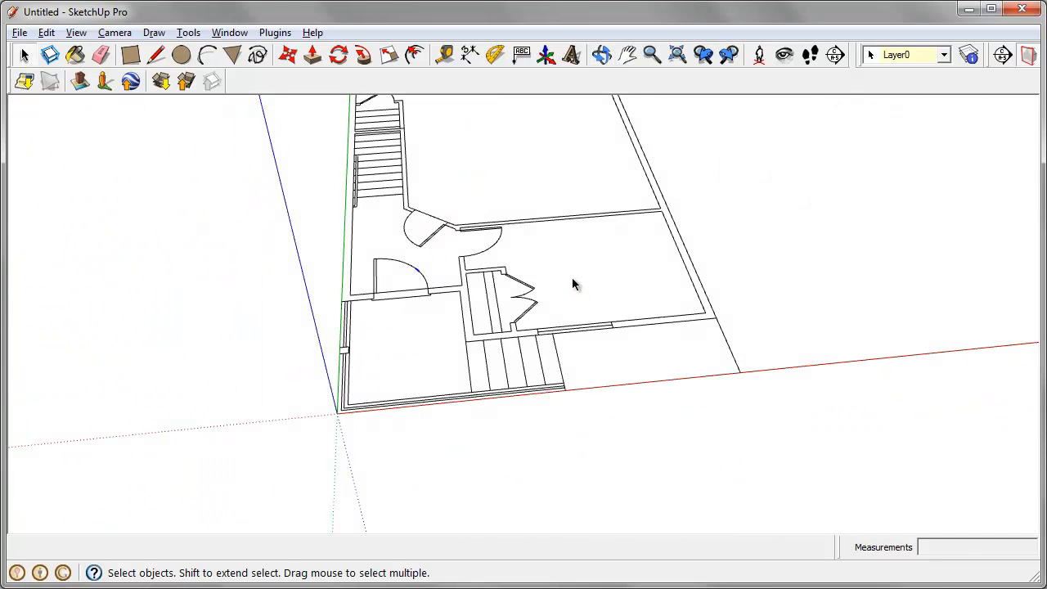
middle_click_drag(575, 263, 472, 301)
scroll(472, 301, "down", 2)
middle_click_drag(472, 301, 426, 348, "shift")
left_click_drag(693, 353, 601, 305)
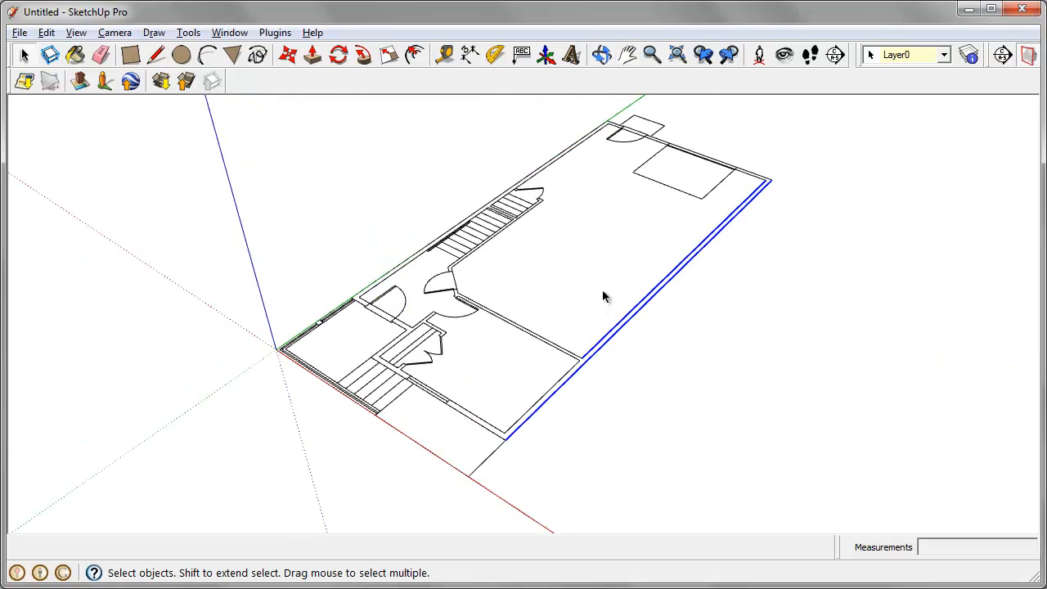
left_click(614, 134)
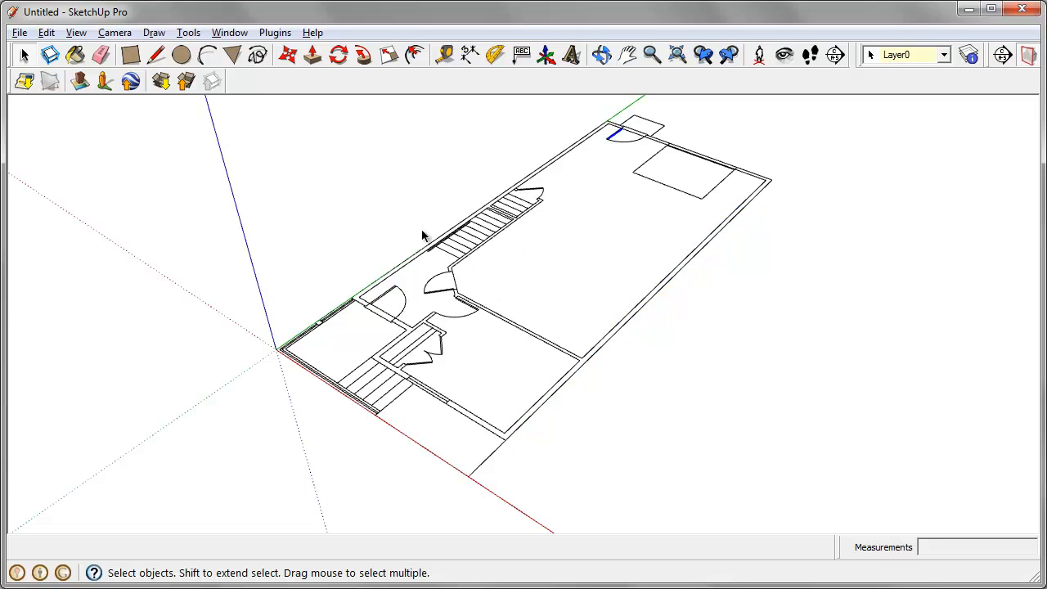
scroll(269, 451, "down", 1)
scroll(568, 320, "down", 1)
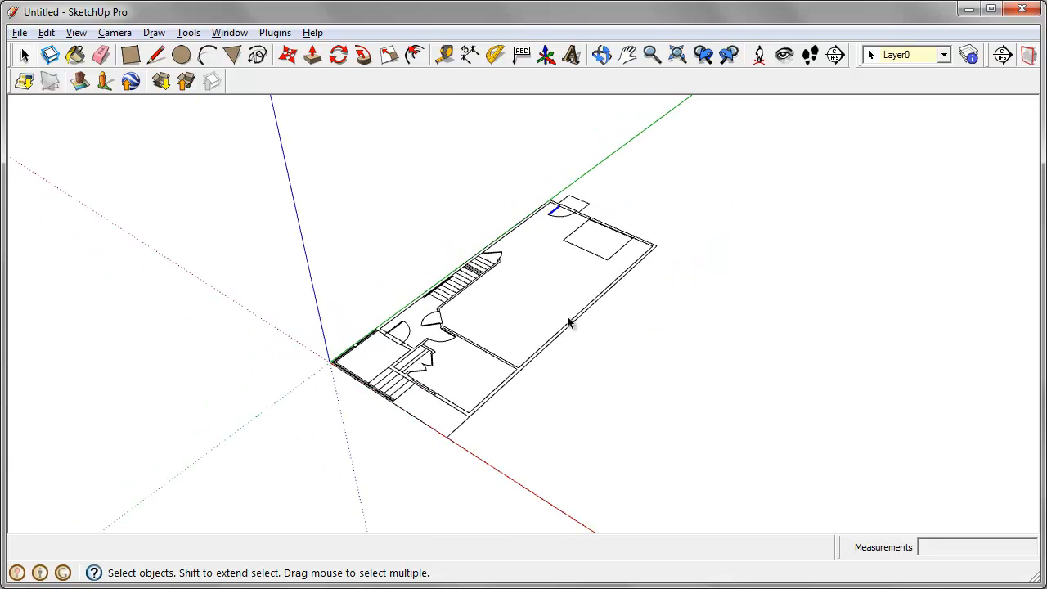
Select all of the imported floor plan linework and make it a group
left_click_drag(189, 124, 742, 481)
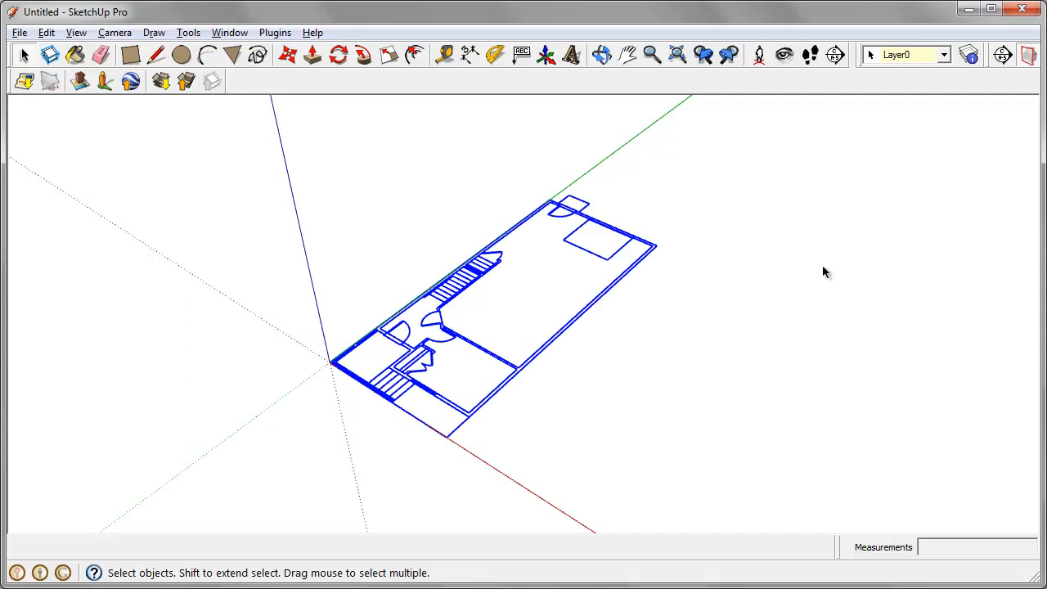
right_click(578, 323)
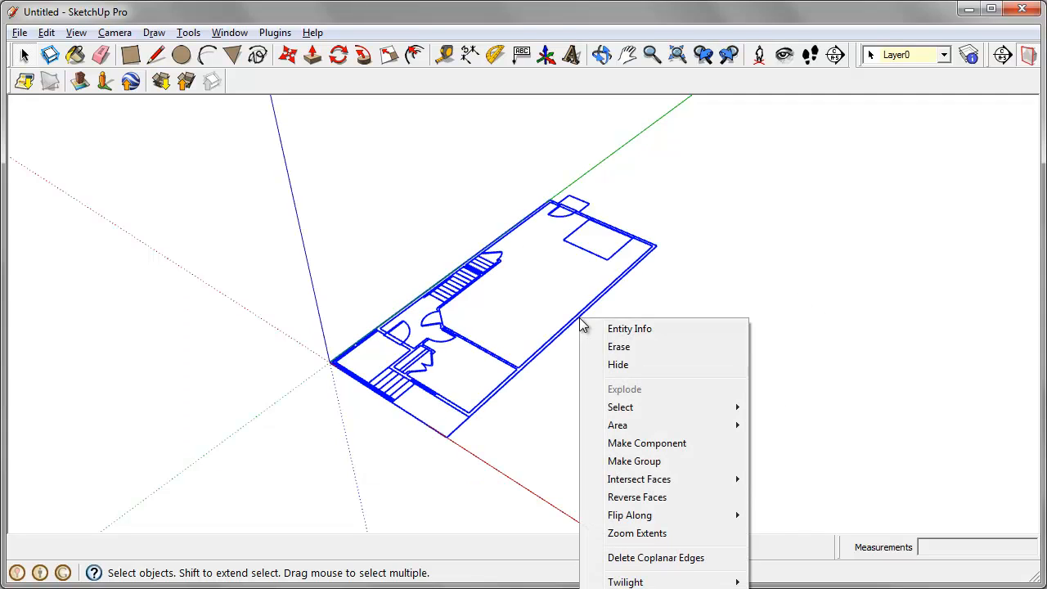
left_click(659, 463)
Lock the floor plan group
middle_click_drag(420, 426, 353, 396)
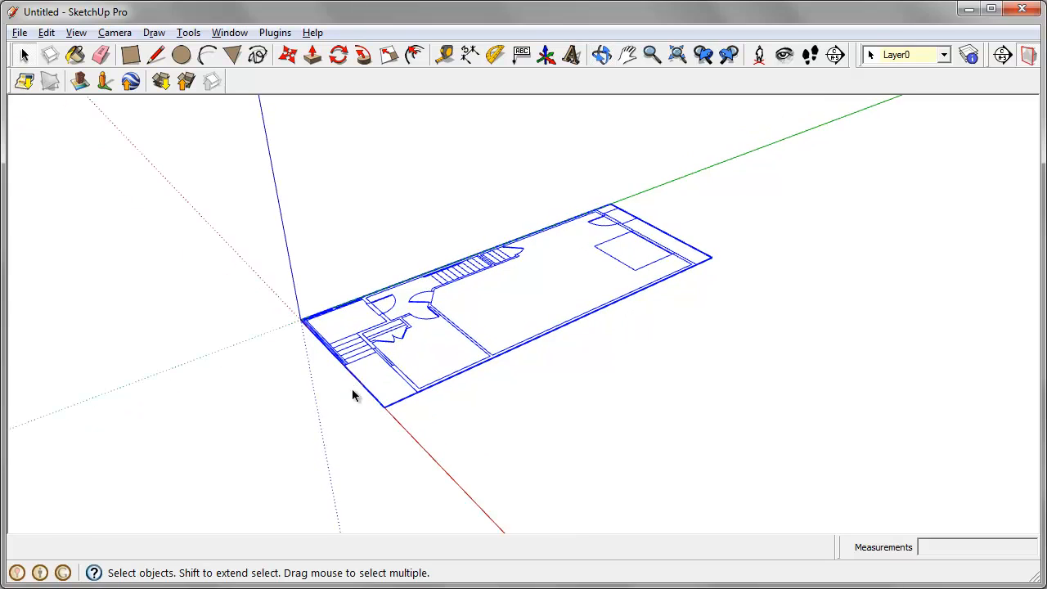
right_click(469, 281)
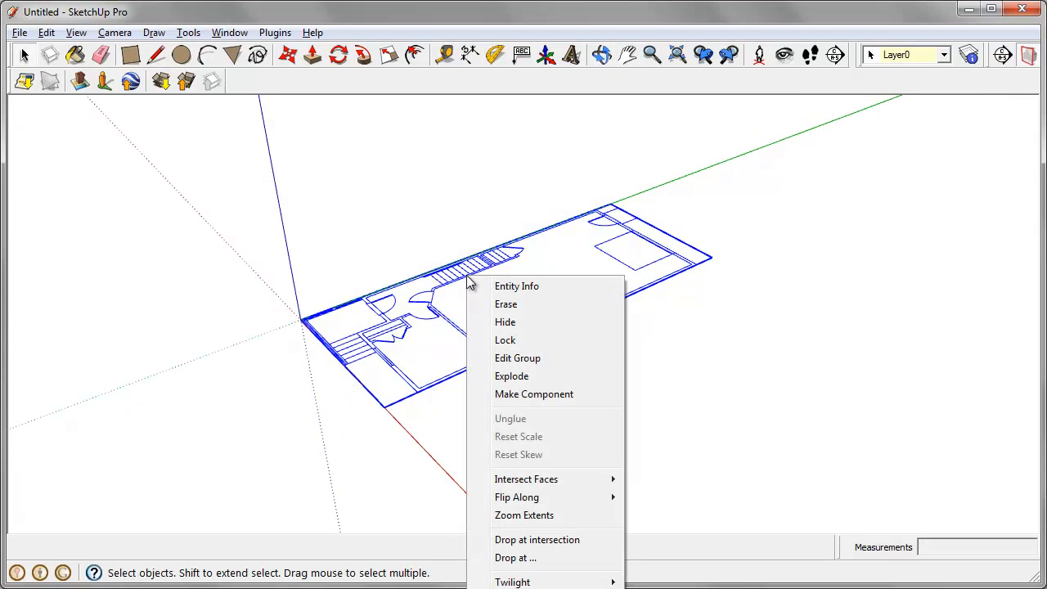
left_click(538, 345)
middle_click_drag(518, 430, 607, 396)
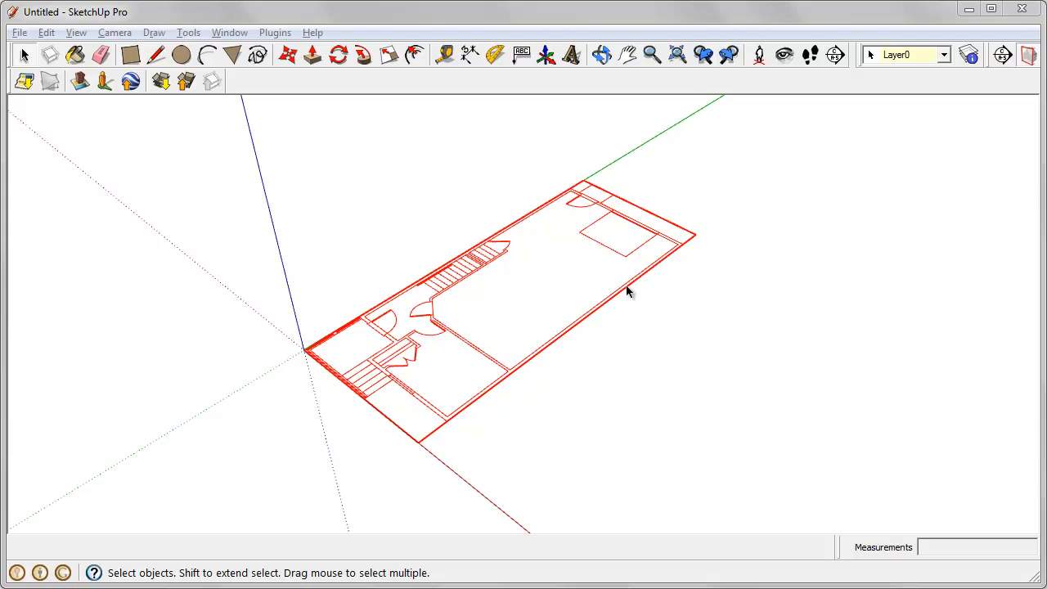
middle_click_drag(697, 363, 606, 335)
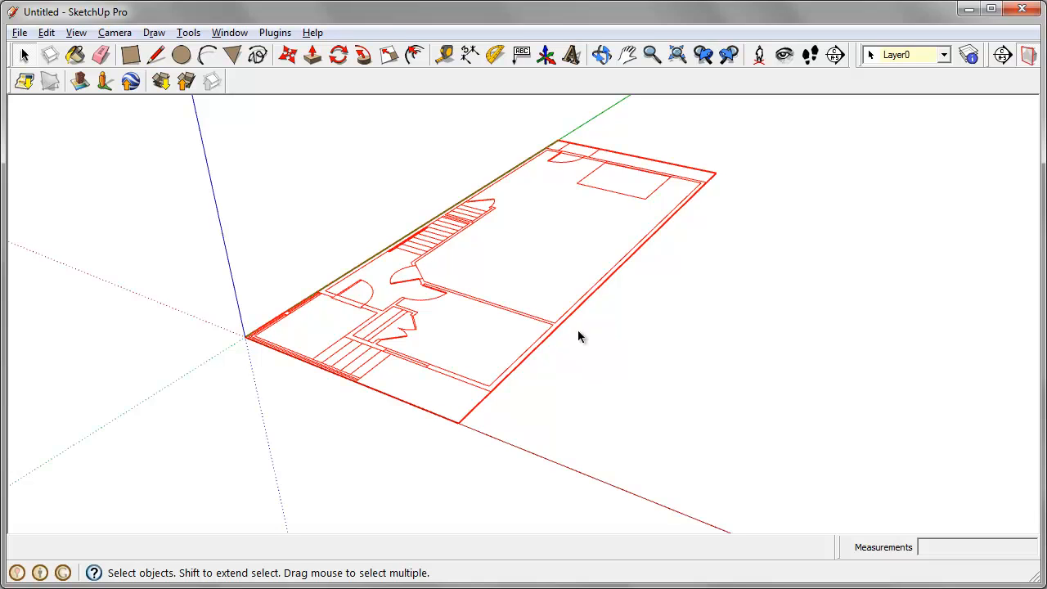
scroll(526, 385, "up", 3)
middle_click_drag(488, 412, 468, 396)
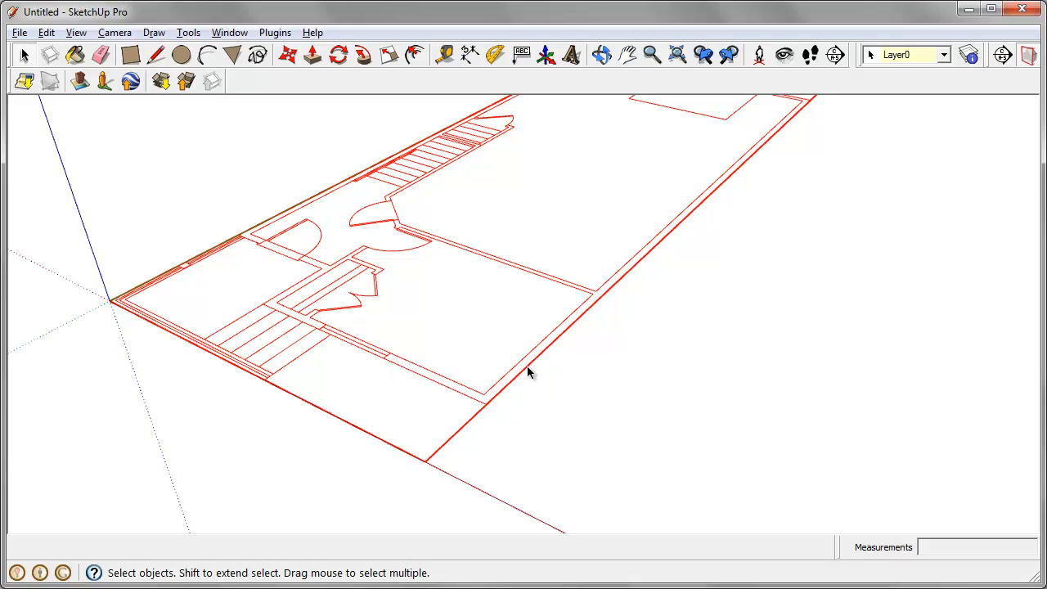
scroll(526, 366, "down", 2)
middle_click_drag(527, 365, 442, 295)
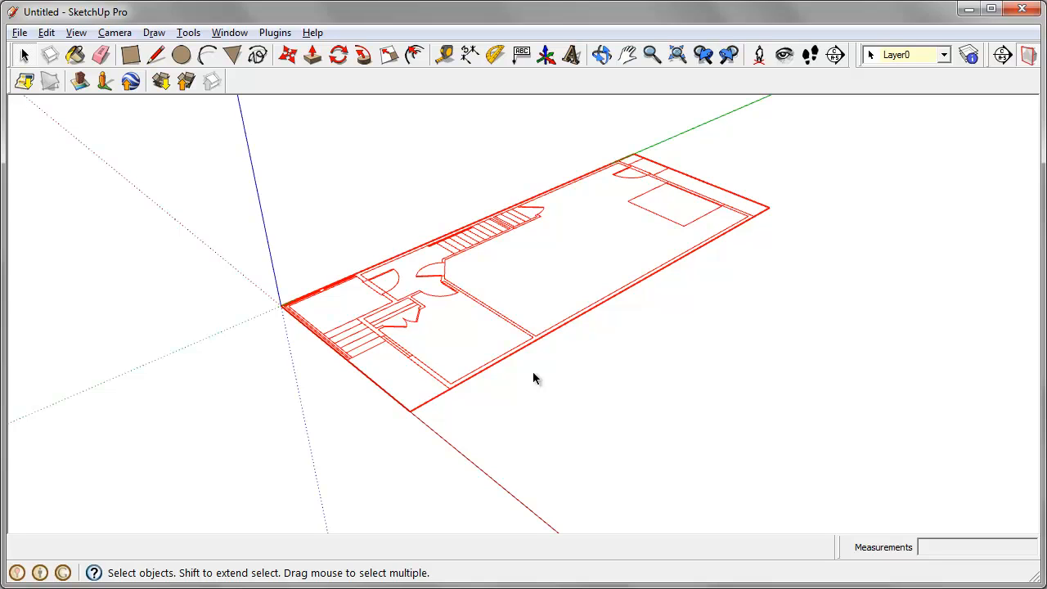
middle_click_drag(532, 372, 540, 283)
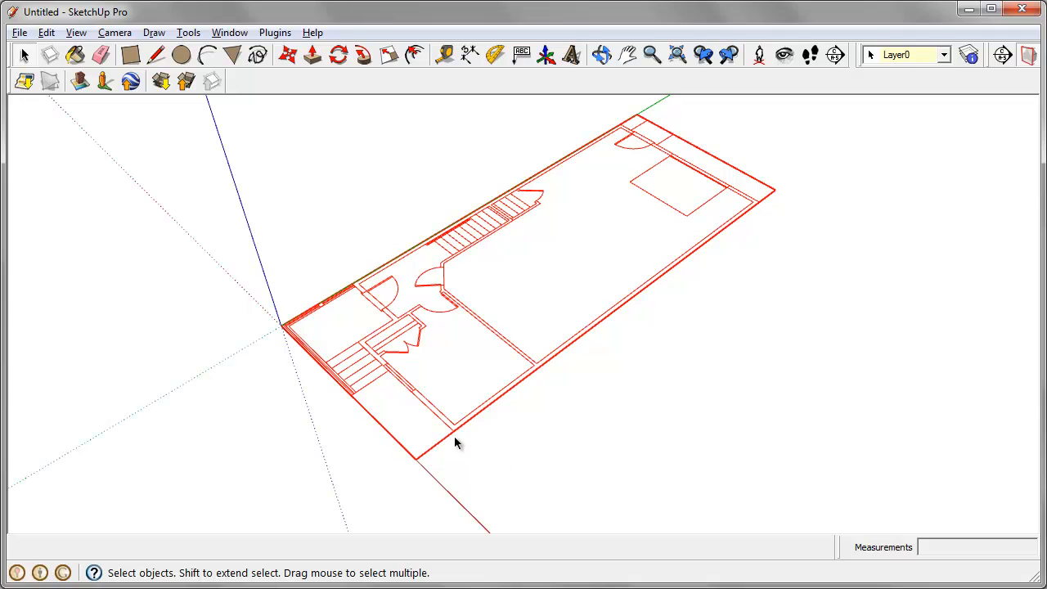
Draw a 5 1/2" by 5 1/2" rectangle between the outer and inner corners of the front wall beside the long party wall
scroll(452, 428, "up", 5)
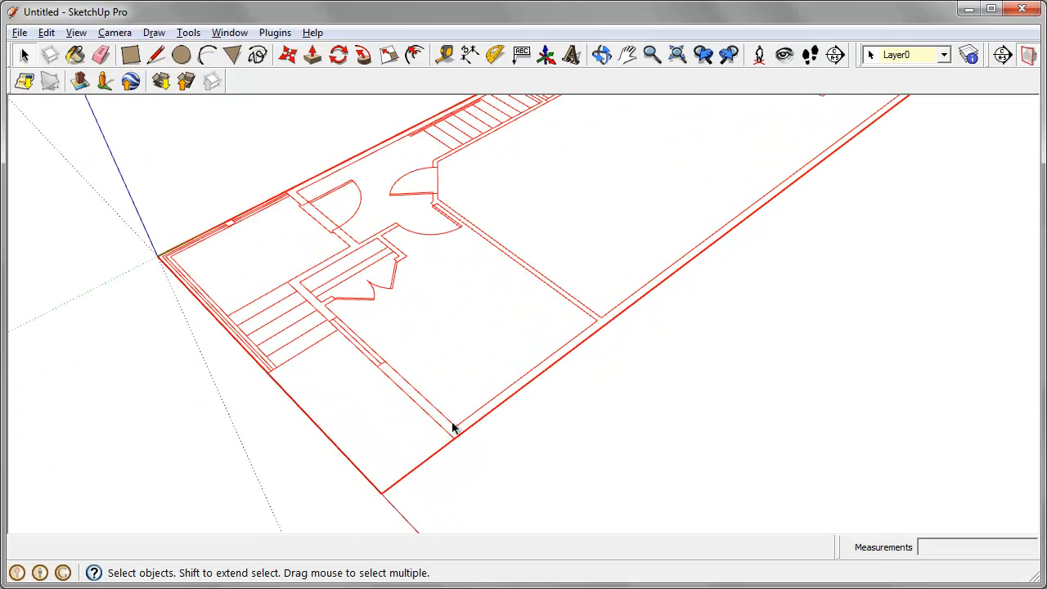
left_click(131, 54)
scroll(458, 434, "up", 8)
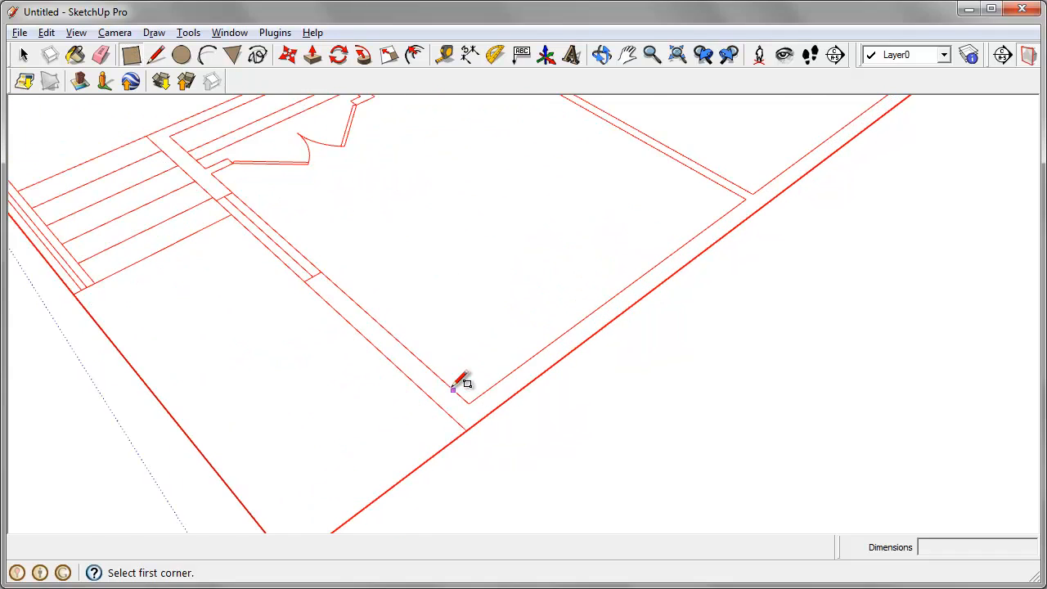
left_click(476, 457)
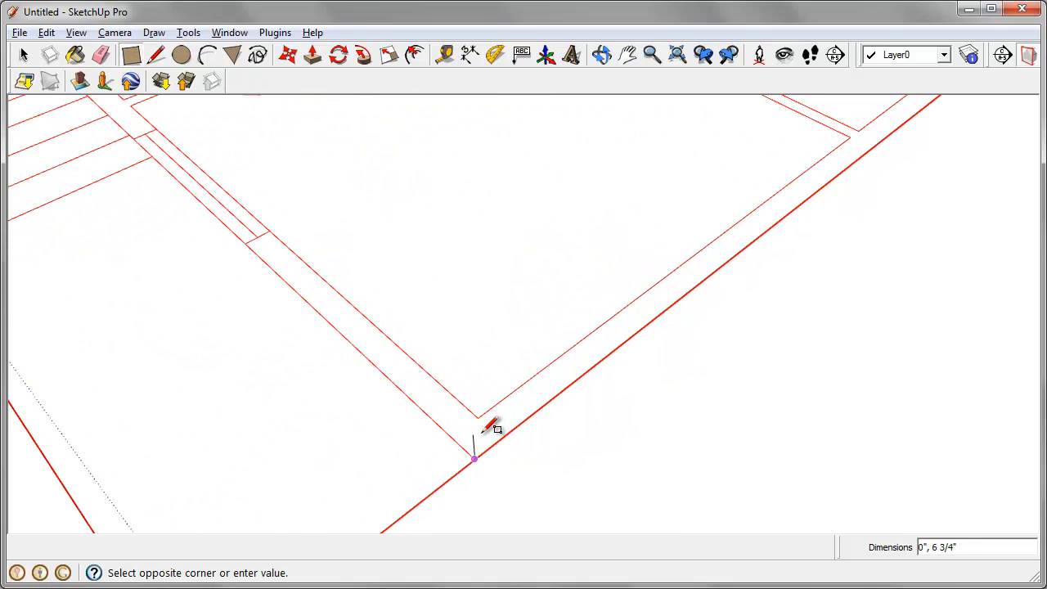
left_click(481, 417)
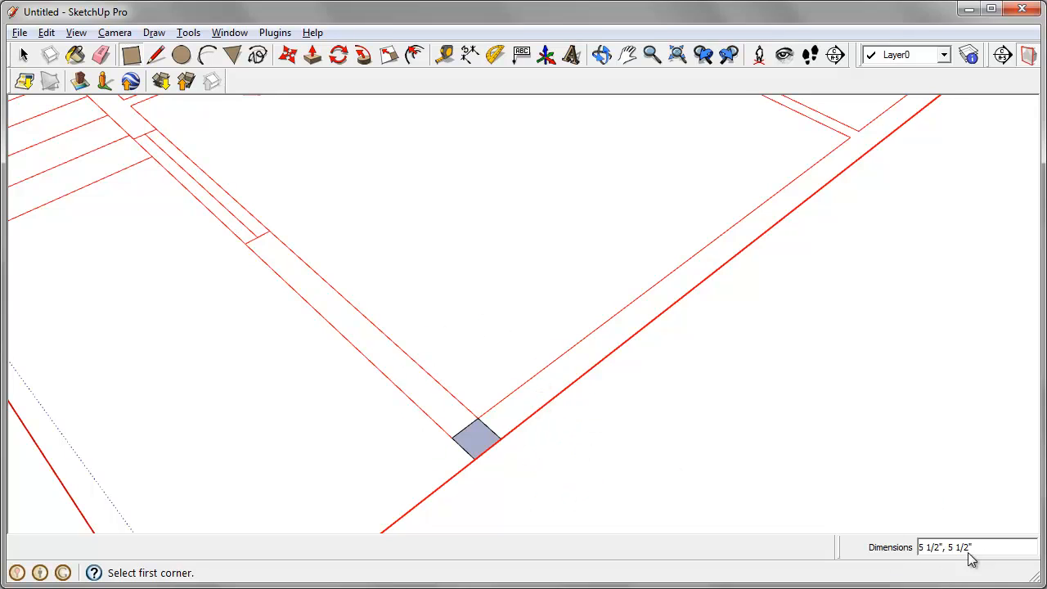
Push/Pull the small square at the wall corner up 10'
scroll(415, 411, "down", 3)
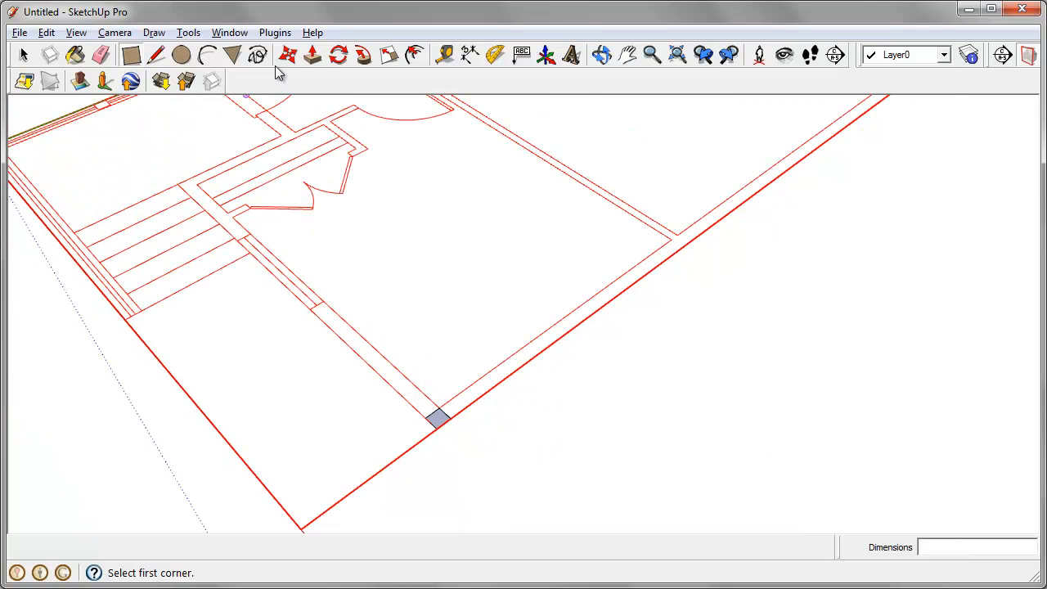
left_click(319, 63)
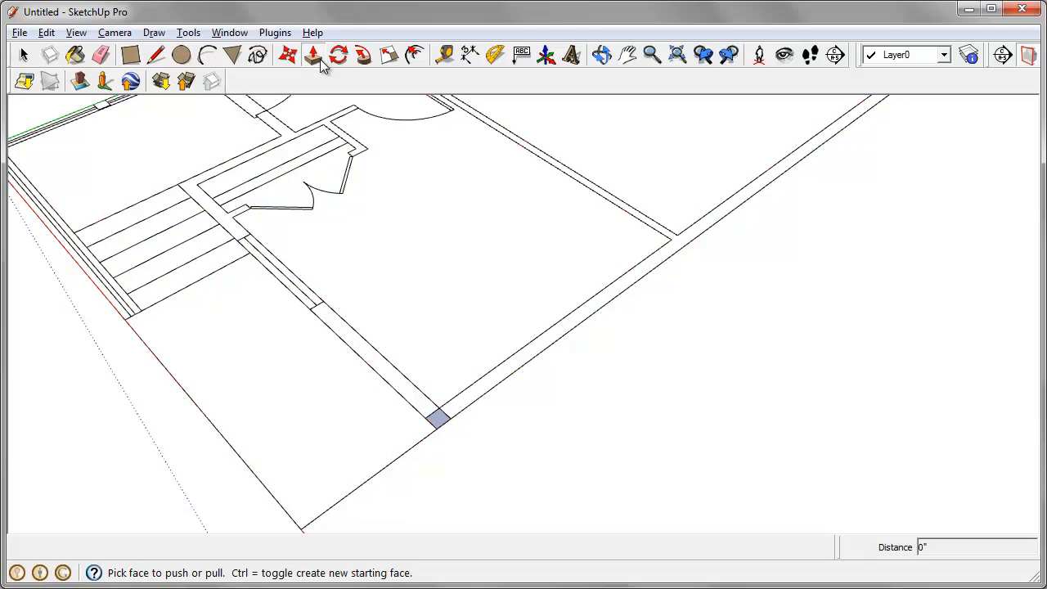
left_click(435, 419)
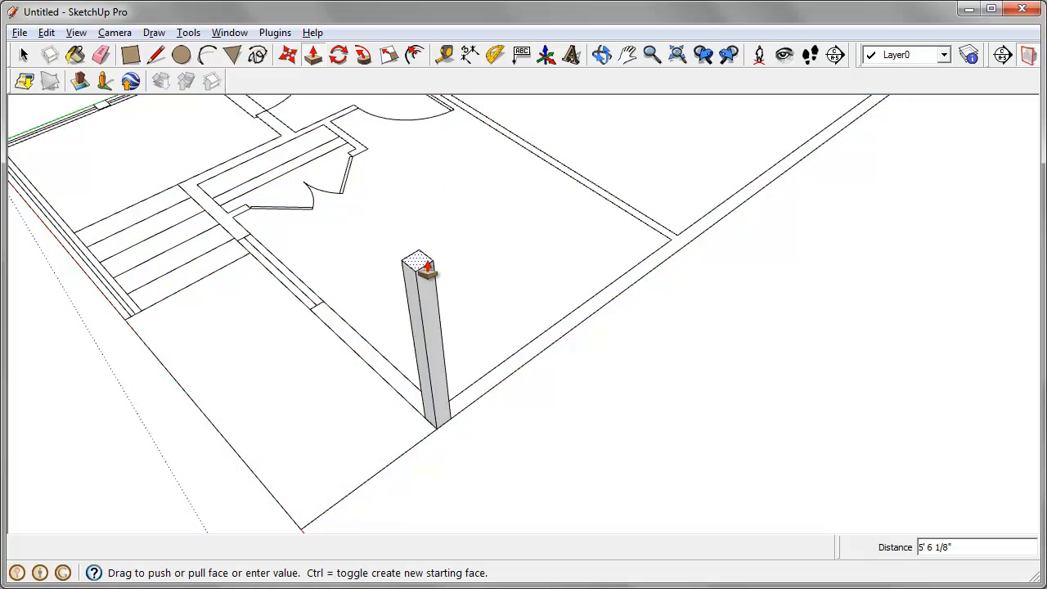
key("Return")
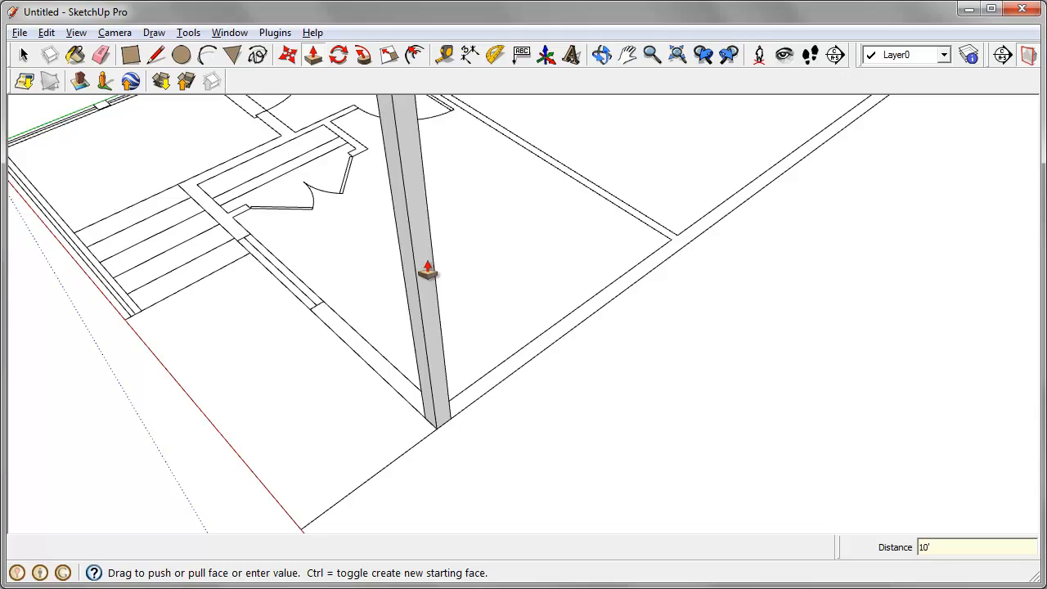
Push/Pull the corner column's side face 5' 2 1/2" along the front wall to the near edge of the window
middle_click_drag(351, 416, 576, 308)
middle_click_drag(402, 434, 559, 302, "shift")
scroll(559, 302, "down", 2)
middle_click_drag(496, 349, 684, 381)
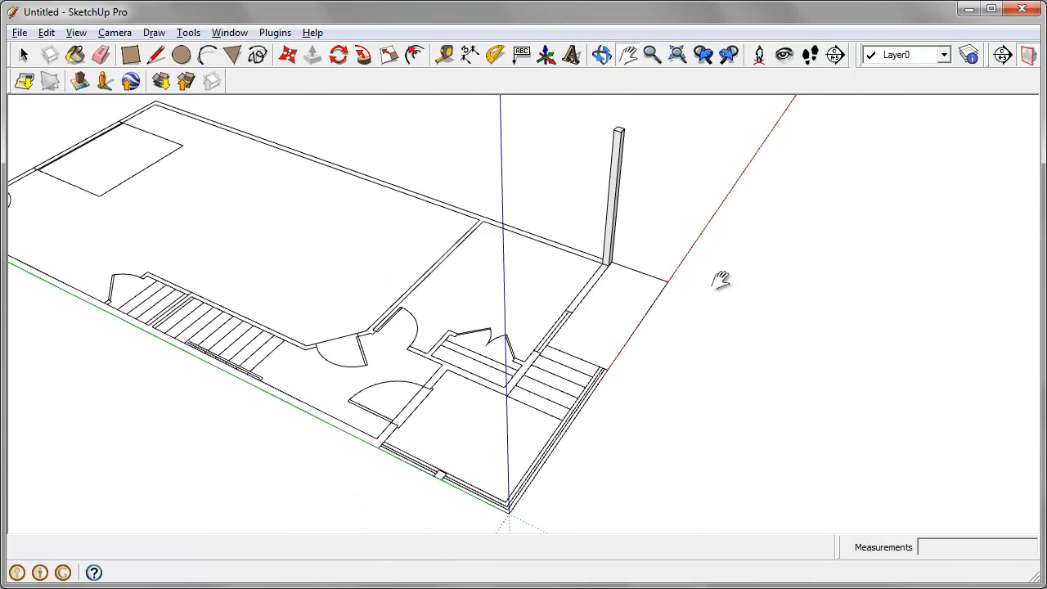
middle_click_drag(699, 331, 587, 395)
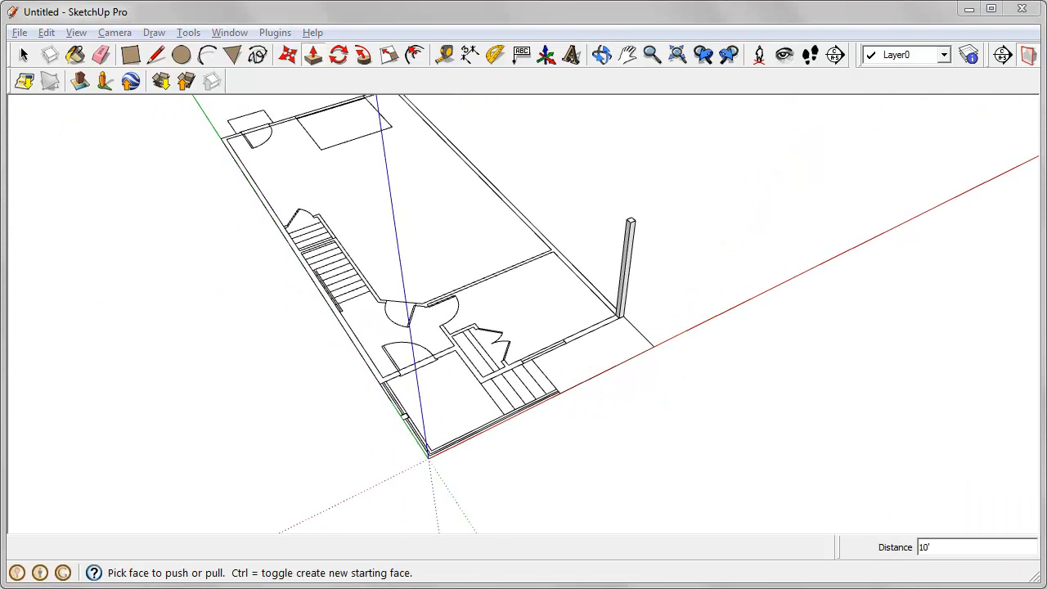
left_click(313, 57)
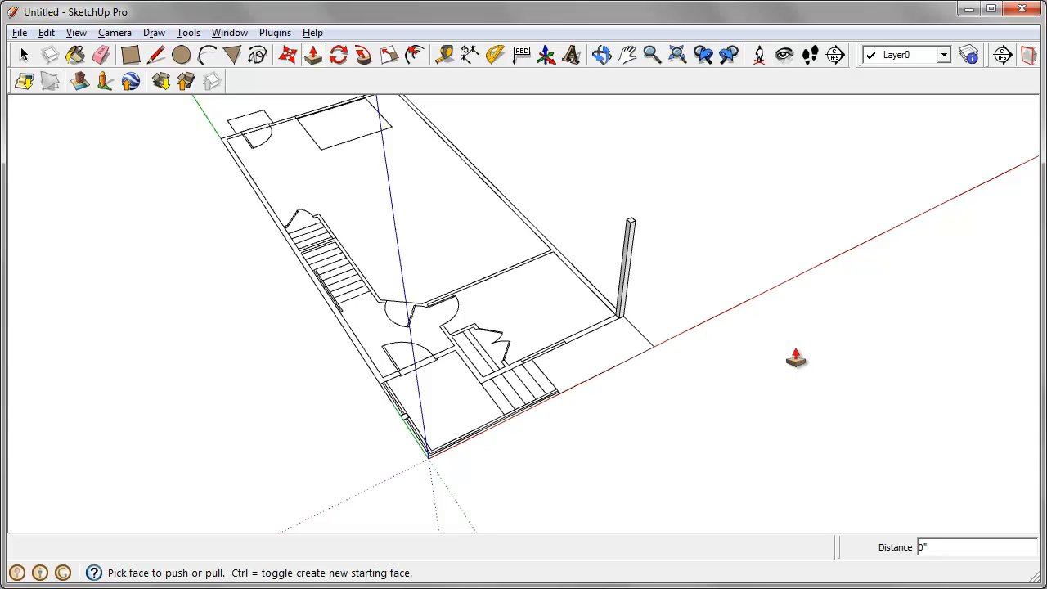
scroll(655, 391, "up", 5)
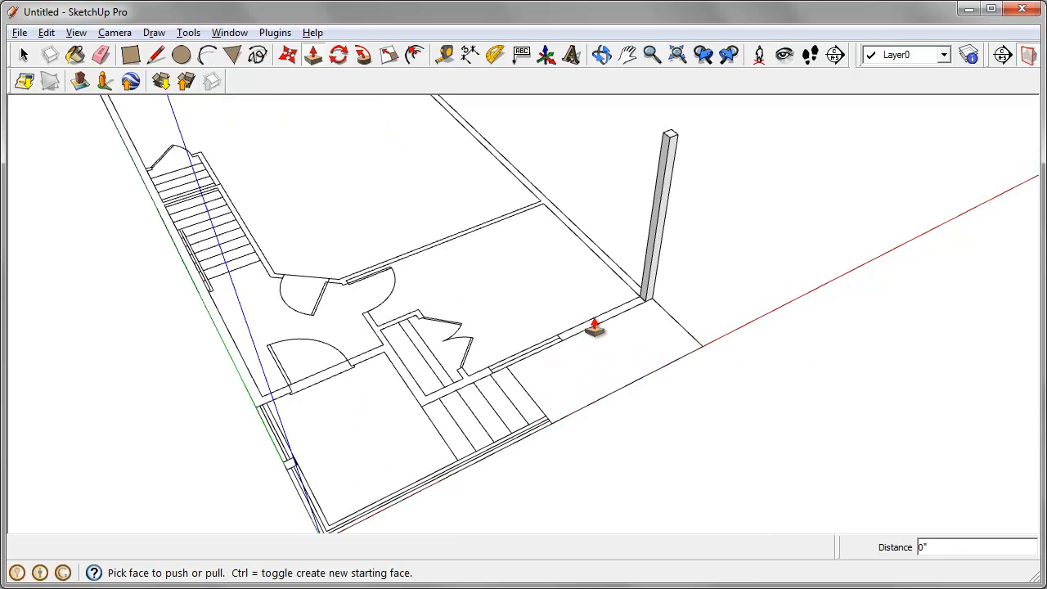
scroll(672, 288, "up", 2)
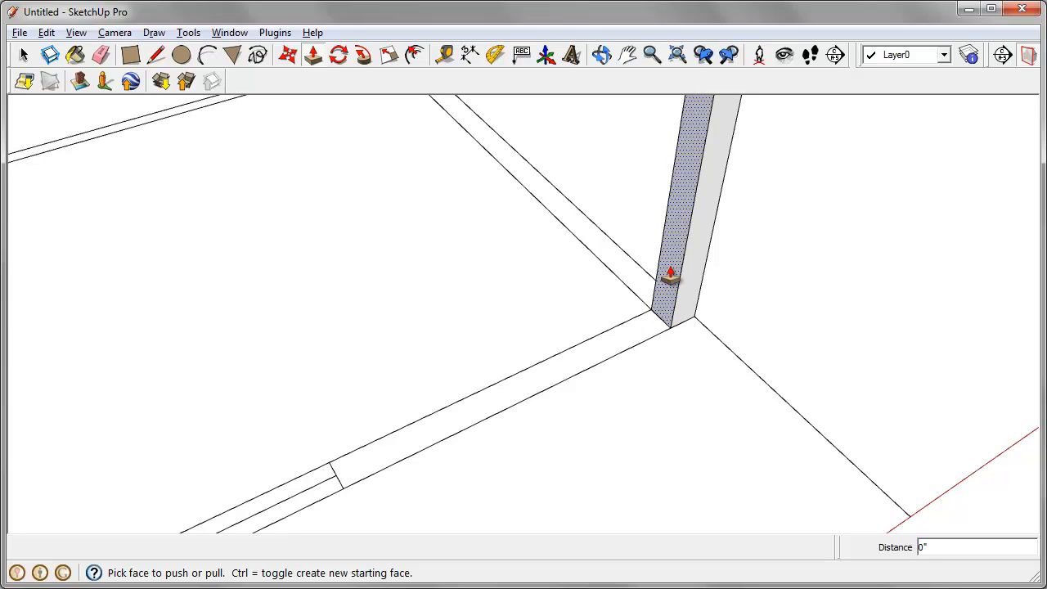
left_click_drag(671, 278, 376, 490)
key("Escape")
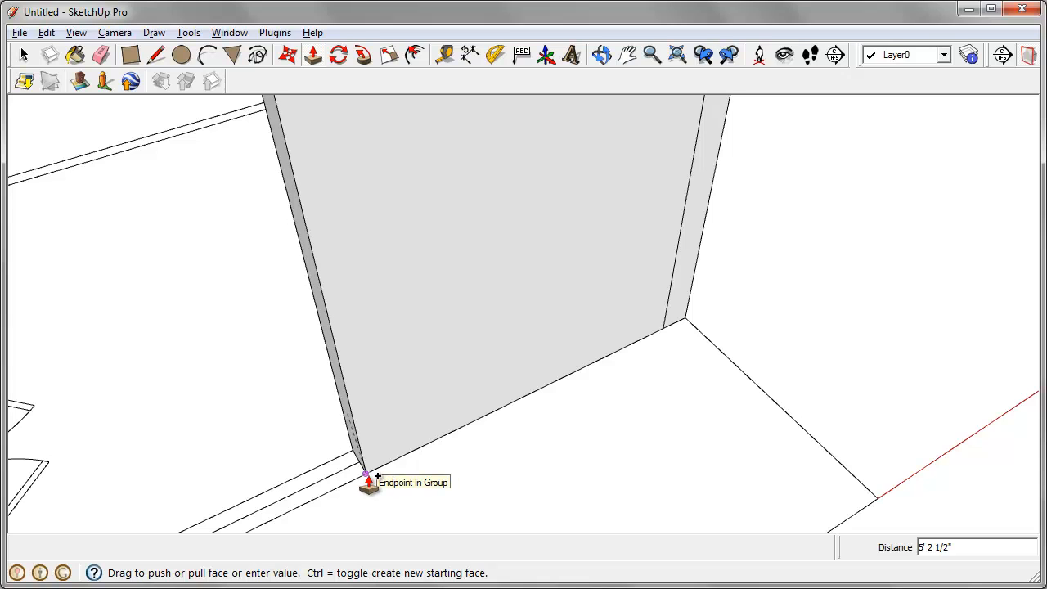
left_click_drag(365, 476, 366, 476)
scroll(604, 432, "down", 4)
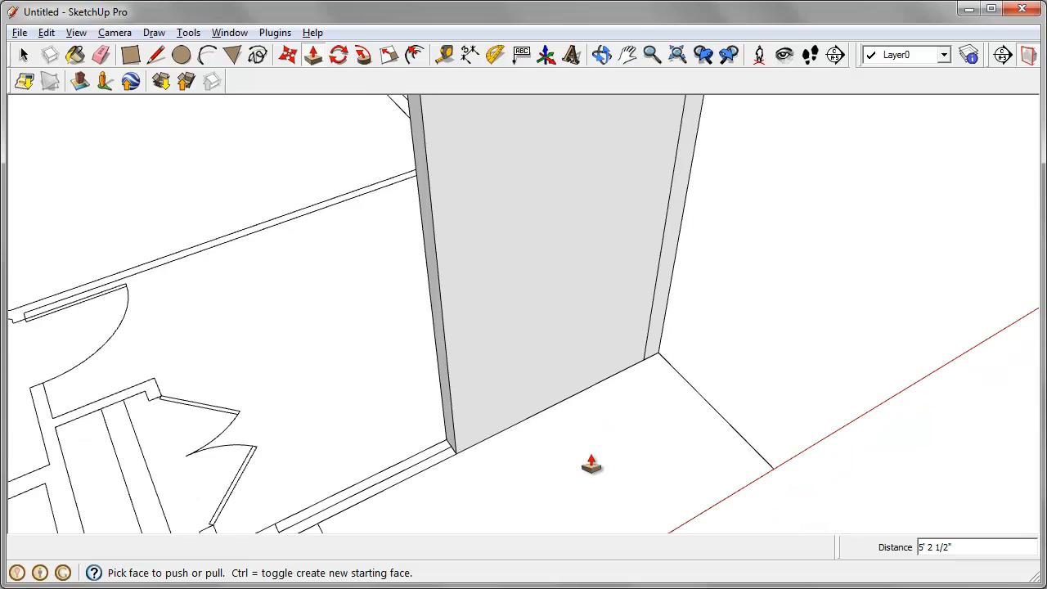
Push/Pull the end of the front wall 4' as a new section across the window to its far edge
scroll(789, 315, "down", 3)
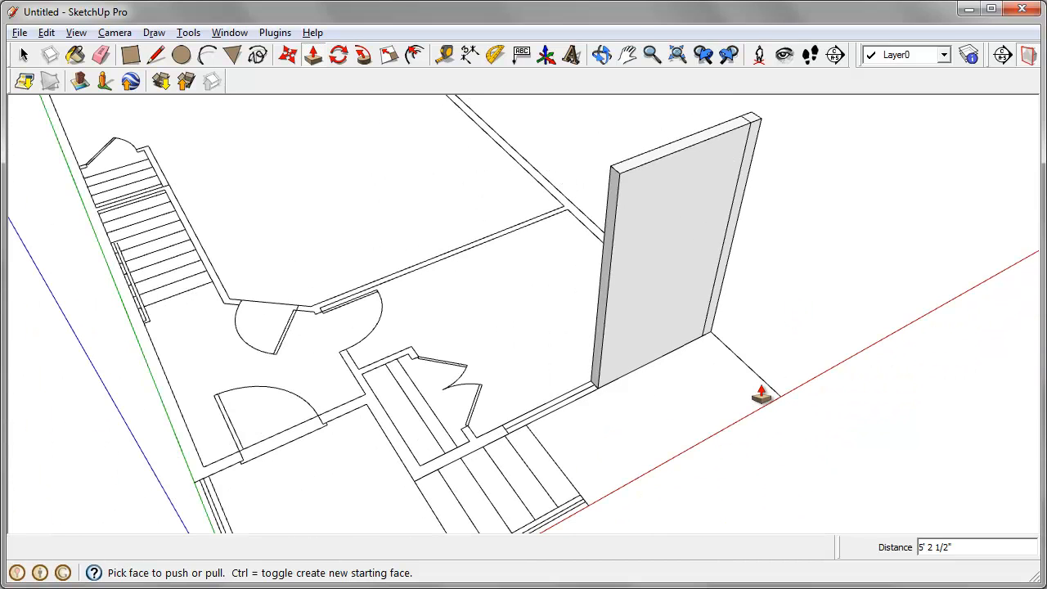
scroll(799, 335, "up", 3)
scroll(589, 433, "up", 3)
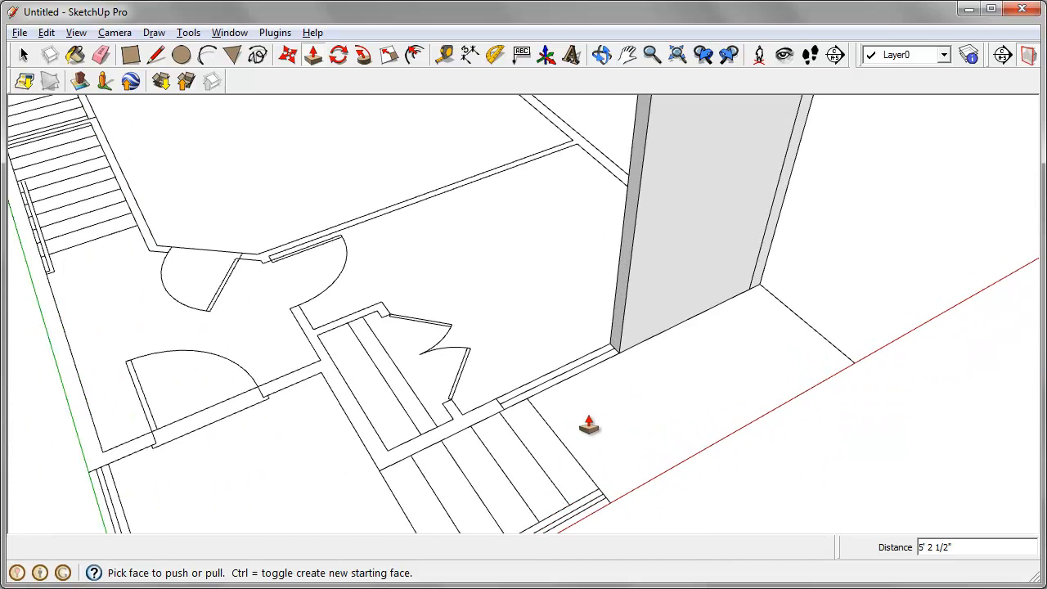
scroll(589, 429, "up", 3)
left_click(623, 324)
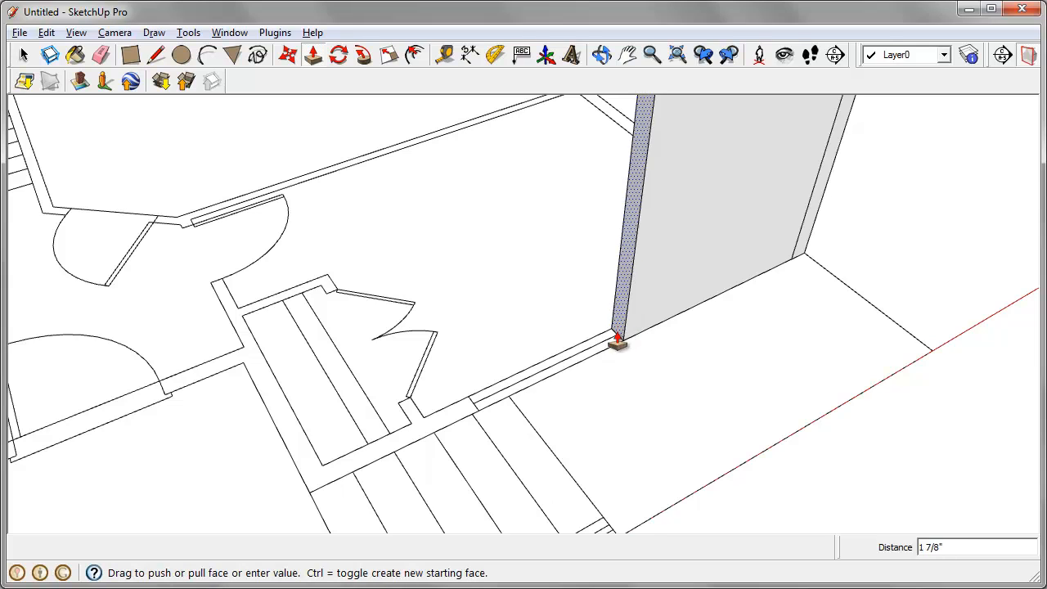
left_click(595, 376)
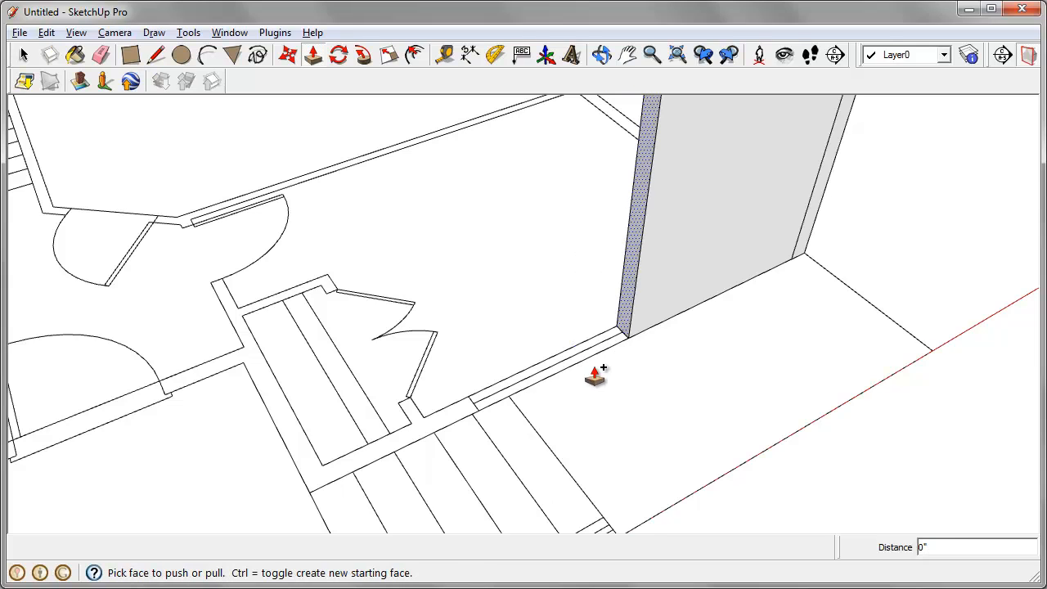
left_click(592, 381)
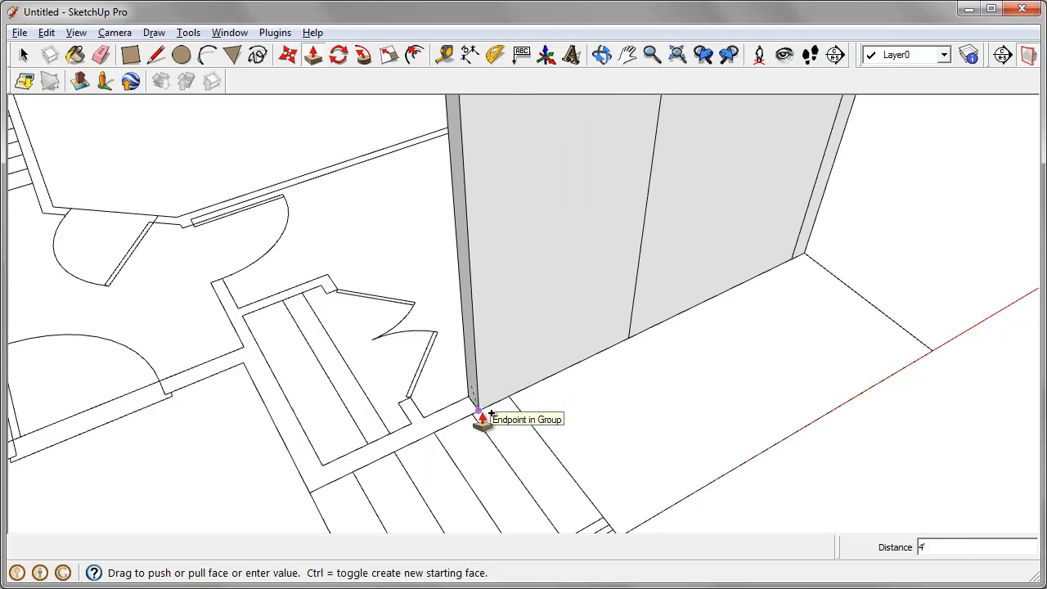
left_click(483, 419)
Push/Pull the front wall's end a further 1' 1" past the window to the near side of the closet wall
middle_click_drag(379, 467, 718, 397)
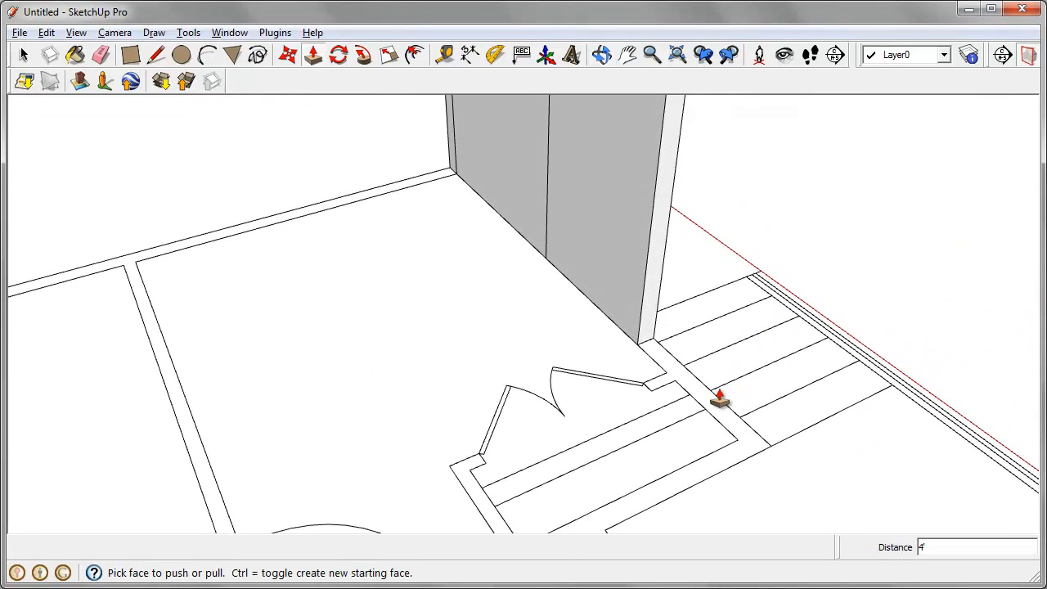
left_click(646, 336)
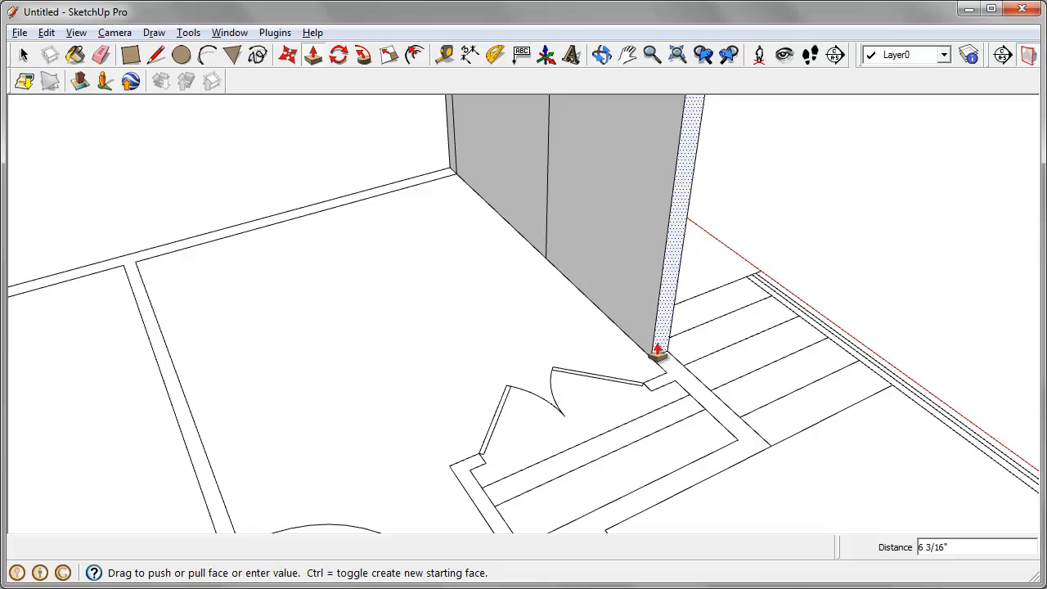
key("Escape")
left_click(665, 344)
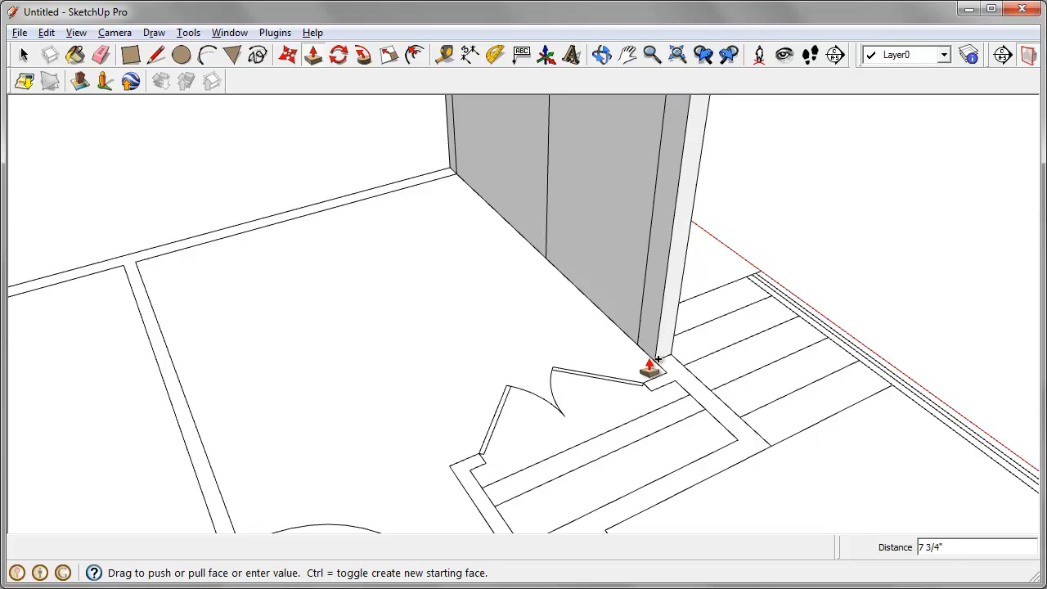
scroll(666, 374, "up", 1)
left_click(667, 374)
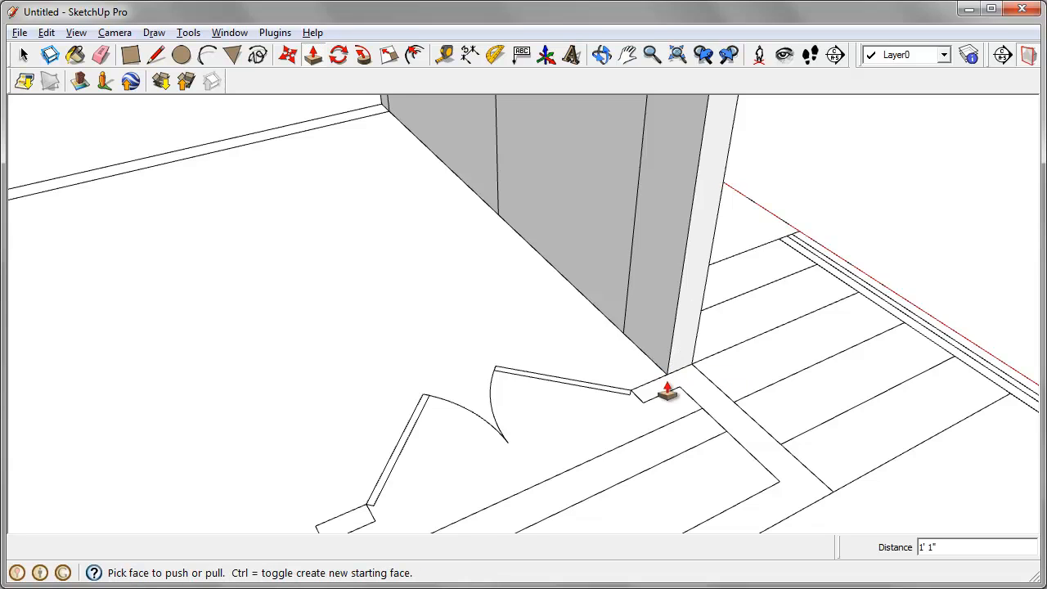
Push/Pull the front wall's end 3 1/2" as a new section across the closet wall's thickness
scroll(652, 396, "down", 1)
left_click(665, 349)
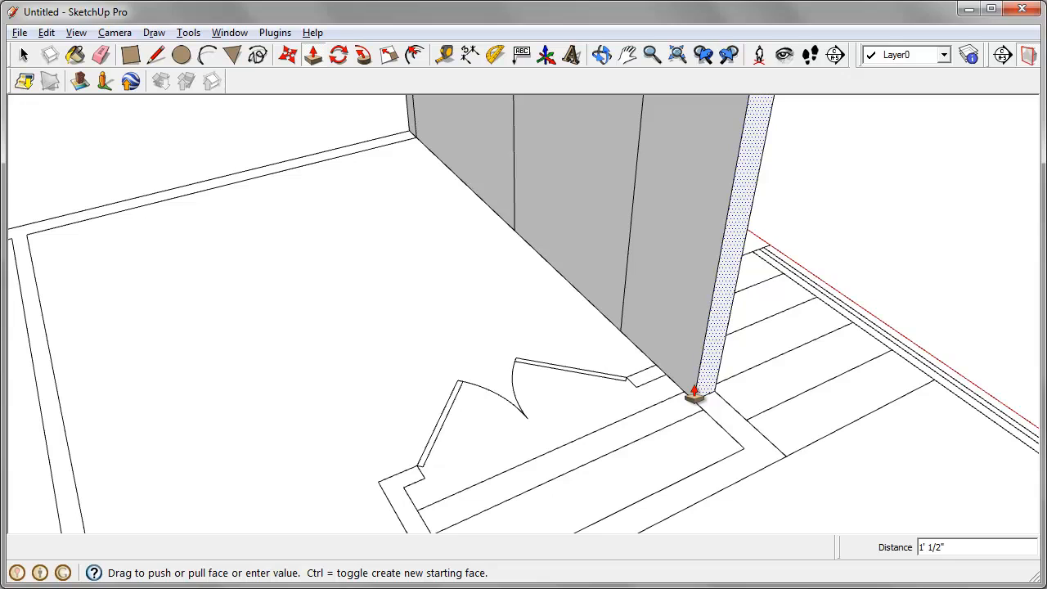
key("Escape")
left_click(703, 385)
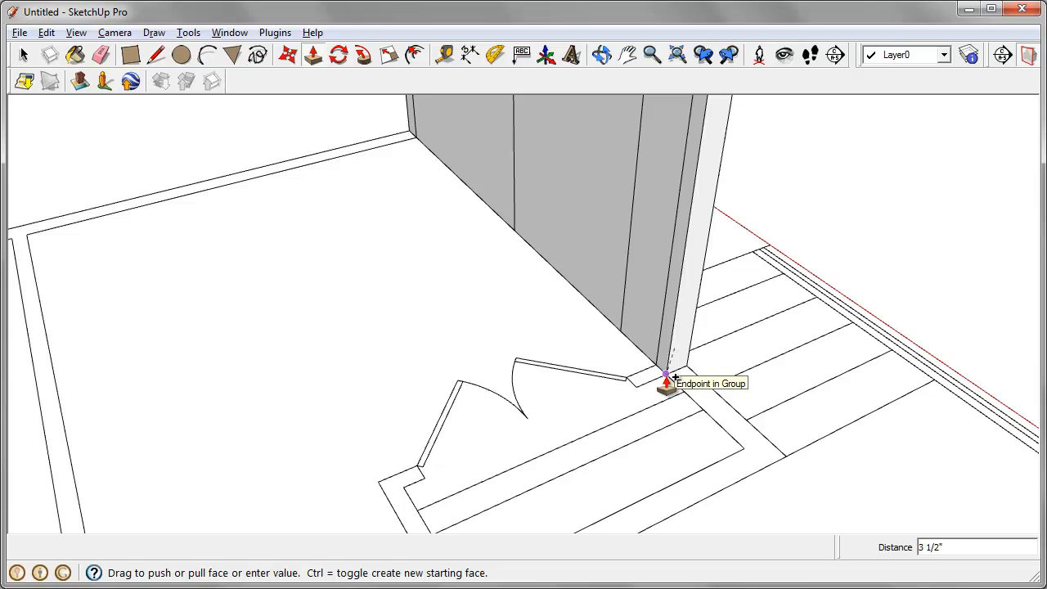
left_click(666, 378)
Push/Pull the front wall's end to the closet's inside corner, and add a 5 1/2" section to complete the outside corner
middle_click_drag(664, 386, 576, 374)
scroll(575, 374, "down", 5)
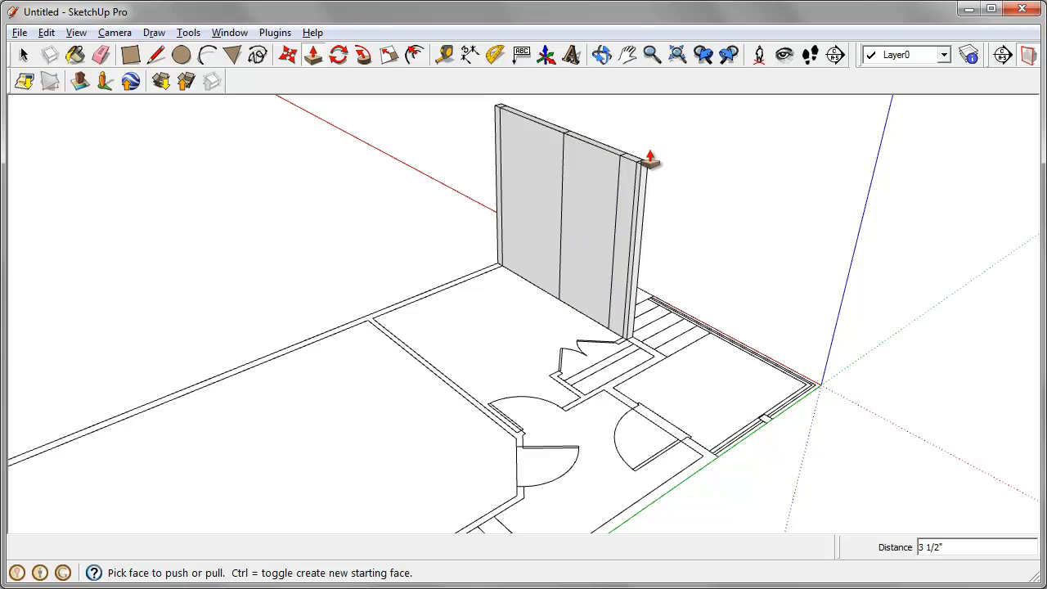
scroll(650, 333, "up", 5)
scroll(641, 355, "up", 1)
left_click(611, 348)
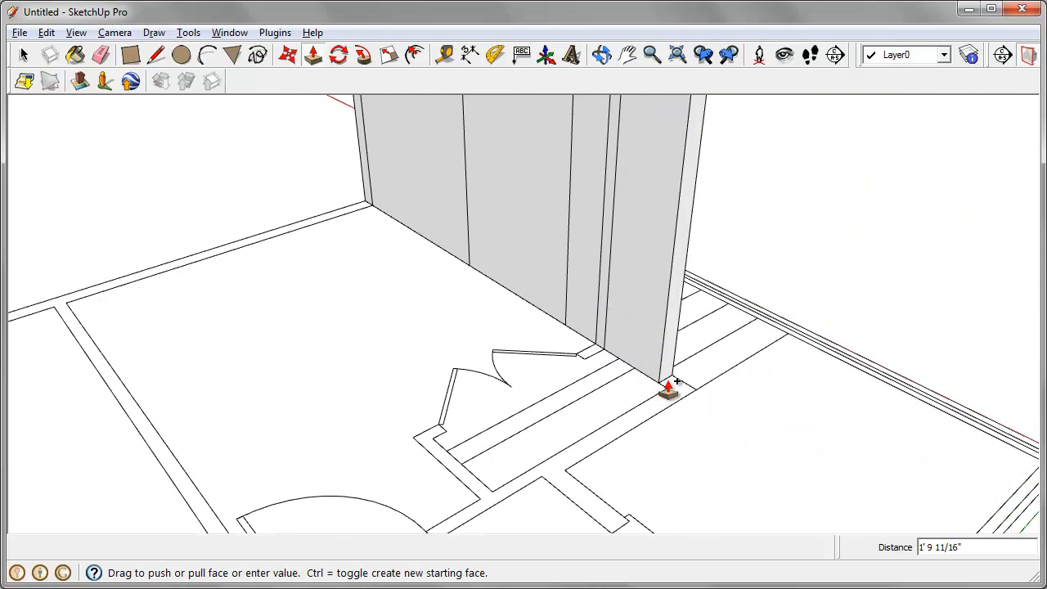
left_click(672, 405)
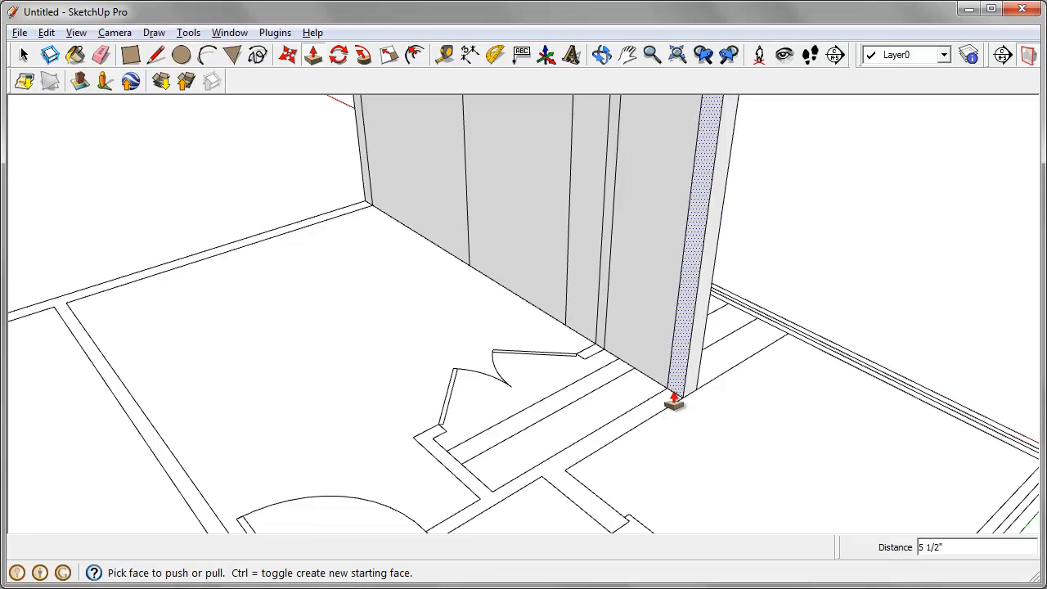
Push/Pull the wall from the new corner back to the entry wall junction, and add a 5 1/2" section across the junction
left_click(675, 393)
left_click(586, 488)
left_click(561, 460)
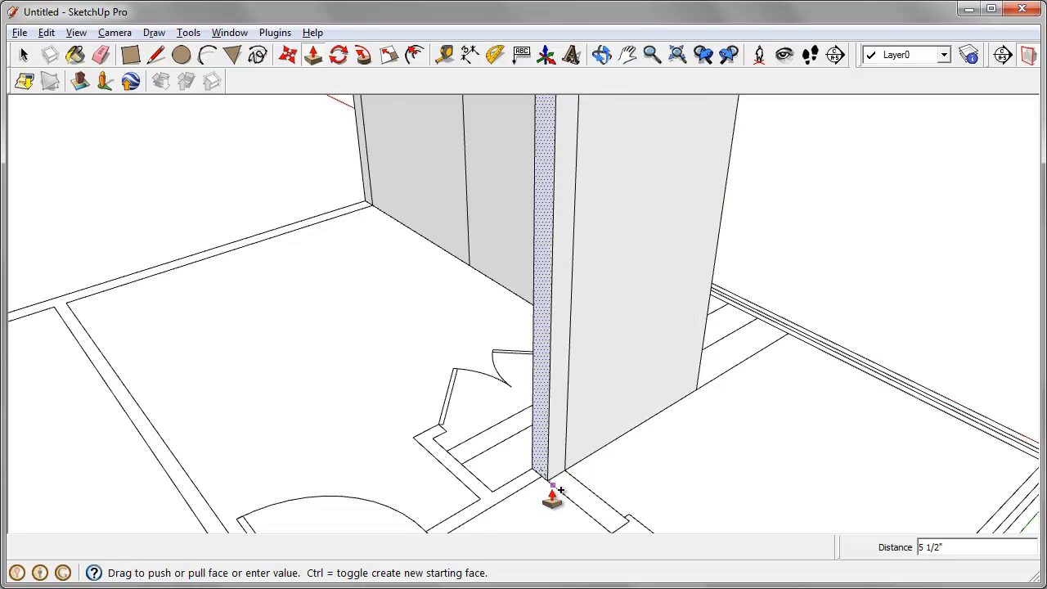
left_click(553, 489)
Push/Pull the wall's end 1' beyond the entry wall junction, aligned with the closet's side wall
scroll(631, 340, "down", 2)
left_click(561, 449)
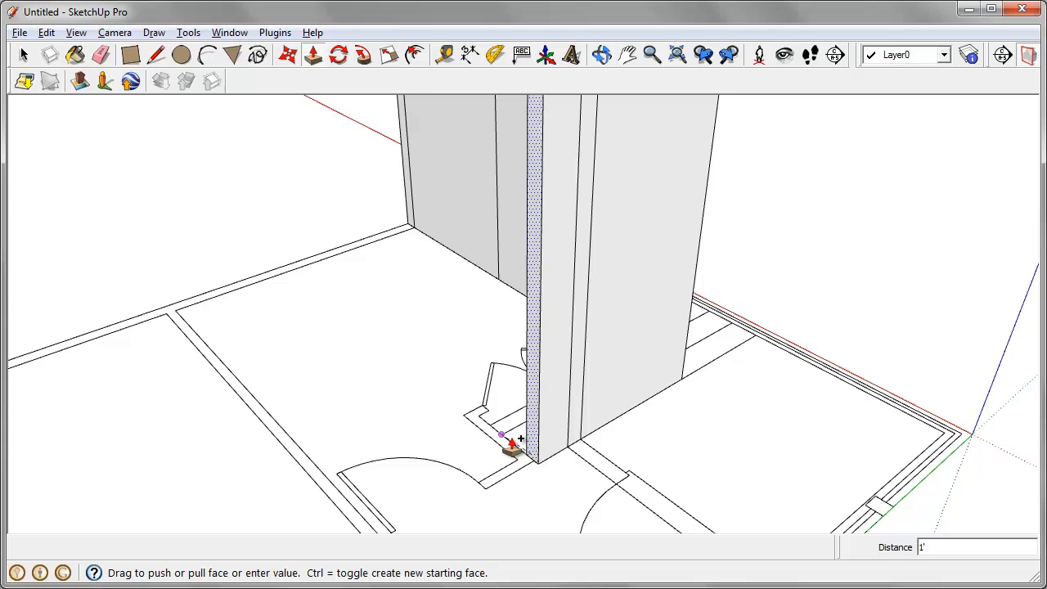
left_click(503, 437)
Push/Pull the faces at the free end of the closet wall to match the wall corner in the plan
scroll(496, 430, "up", 3)
middle_click_drag(493, 428, 808, 427)
scroll(809, 427, "up", 2)
left_click(778, 322)
left_click(759, 367)
middle_click_drag(785, 343, 409, 378)
left_click(396, 434)
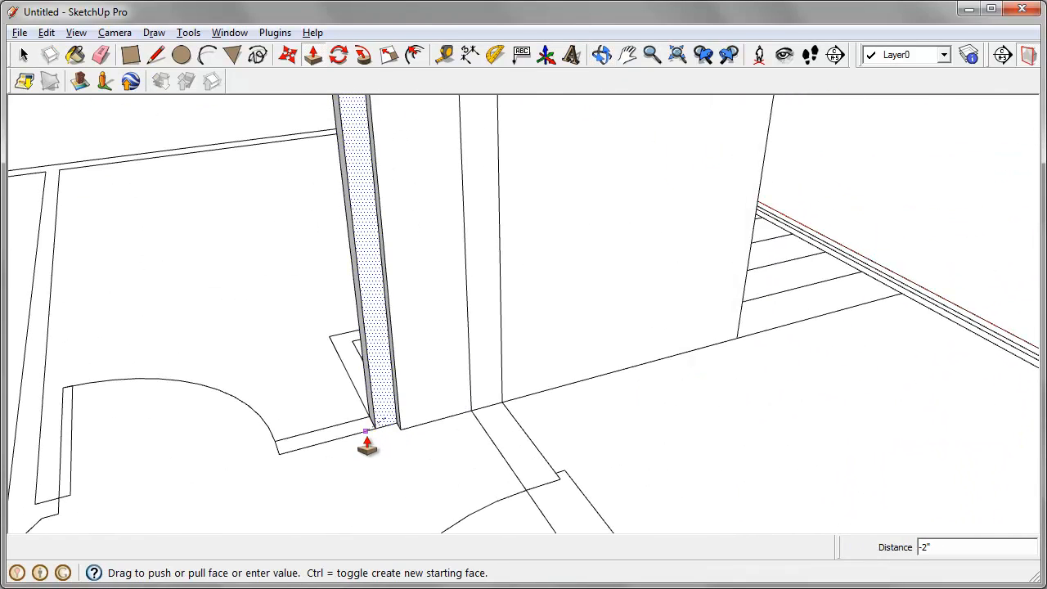
left_click(367, 444)
Push/Pull the entry wall from its junction to the door's near jamb, and add a 3' section across the doorway
left_click(474, 401)
left_click(522, 483)
middle_click_drag(526, 498, 547, 367)
left_click(563, 416)
left_click(587, 491)
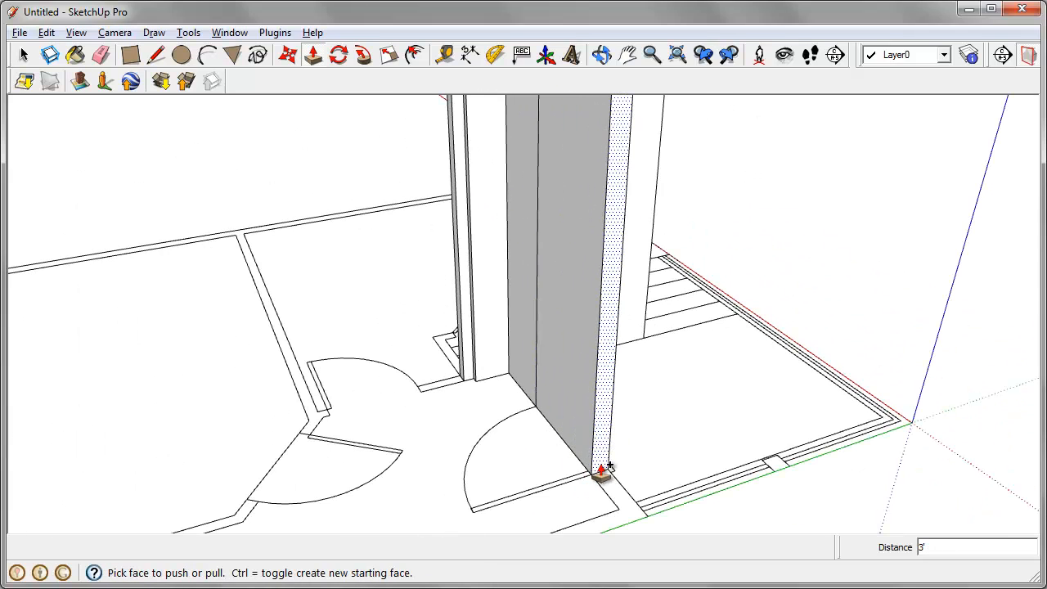
Push/Pull the entry wall's end to the inner face of the green-axis side wall, and extend it through that wall's thickness
left_click(601, 470)
left_click(620, 518)
left_click(631, 508)
left_click(635, 529)
Push/Pull the entry wall's end section 38' 1" along the green-axis side to the inner line of the rear wall
middle_click_drag(636, 528, 663, 362)
left_click(662, 444)
scroll(664, 362, "down", 5)
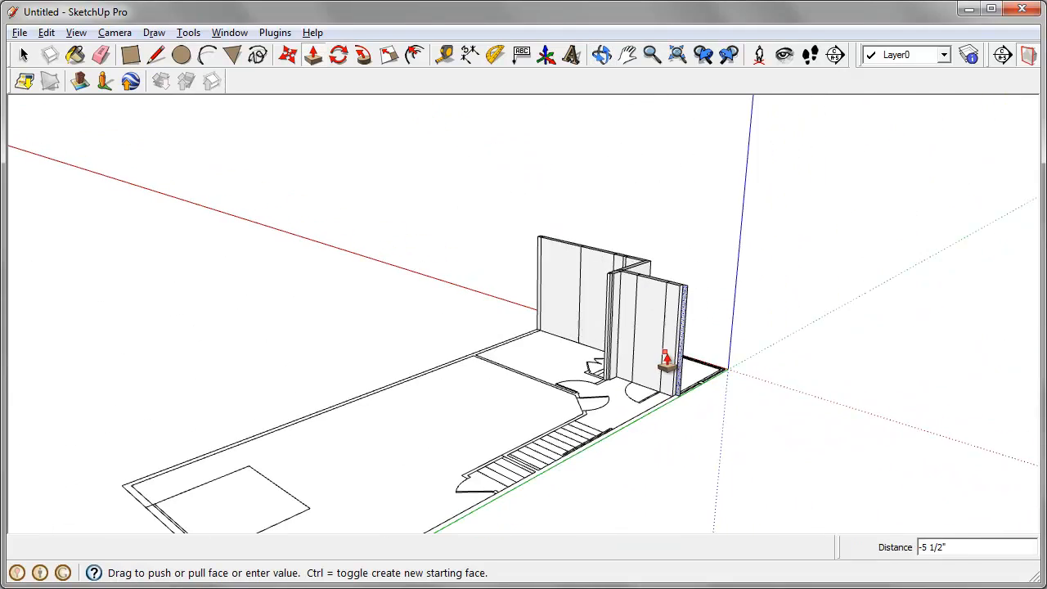
scroll(483, 501, "up", 2)
middle_click_drag(470, 505, 869, 523)
scroll(891, 393, "up", 4)
left_click(870, 395)
Extend the long side wall through the rear wall's thickness, and Push/Pull the rear wall from that corner to the door jamb
scroll(884, 388, "up", 4)
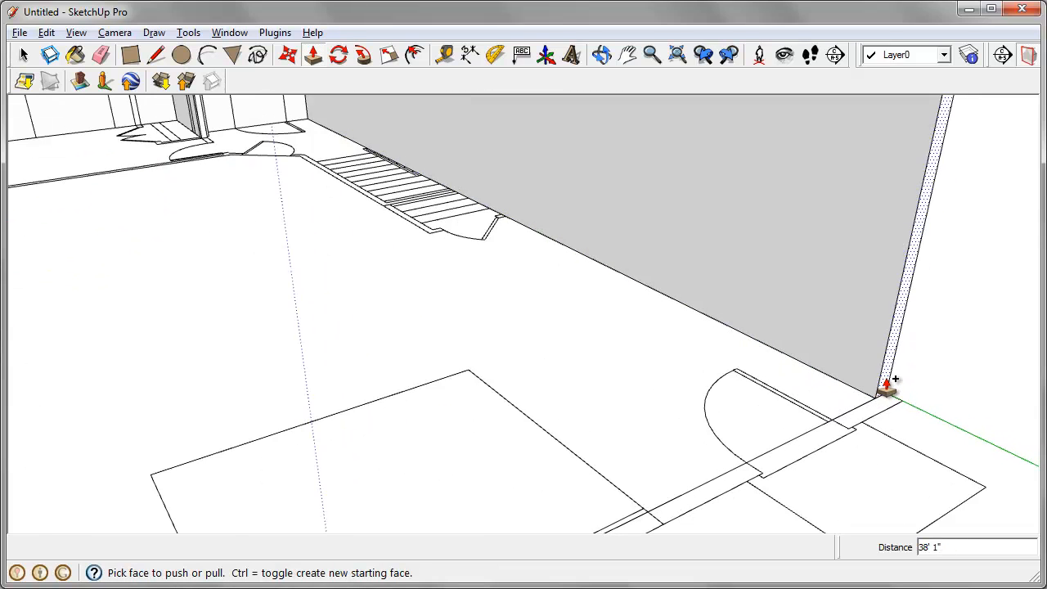
left_click(887, 385)
left_click(878, 414)
left_click(878, 420)
left_click(837, 438)
Push/Pull the rear wall across the doorway, and add a 2' 11" section up to the wide opening's near edge
left_click(837, 435)
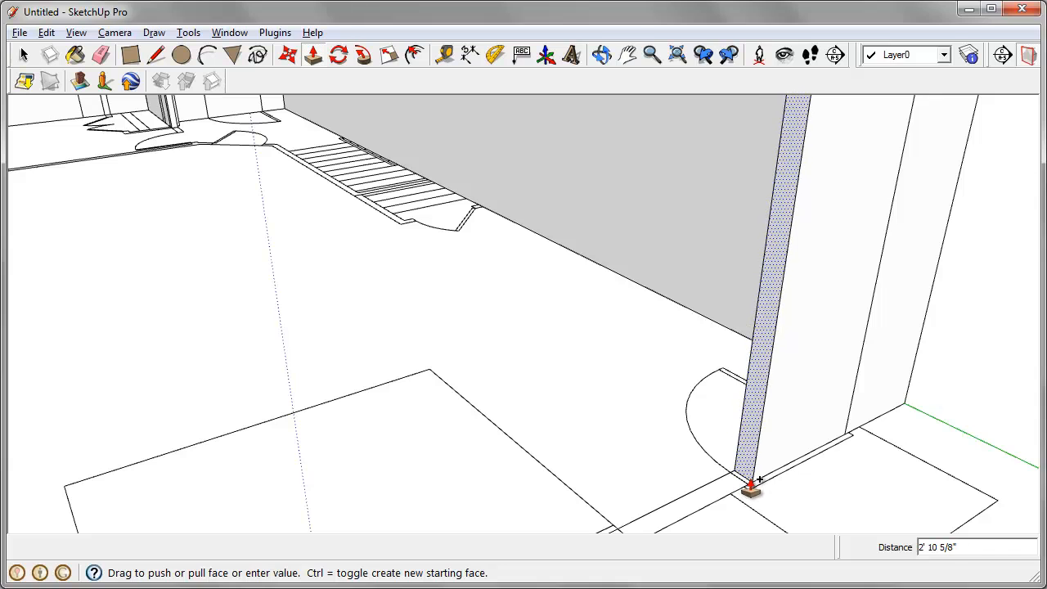
left_click(749, 489)
scroll(746, 483, "down", 2)
left_click(756, 433)
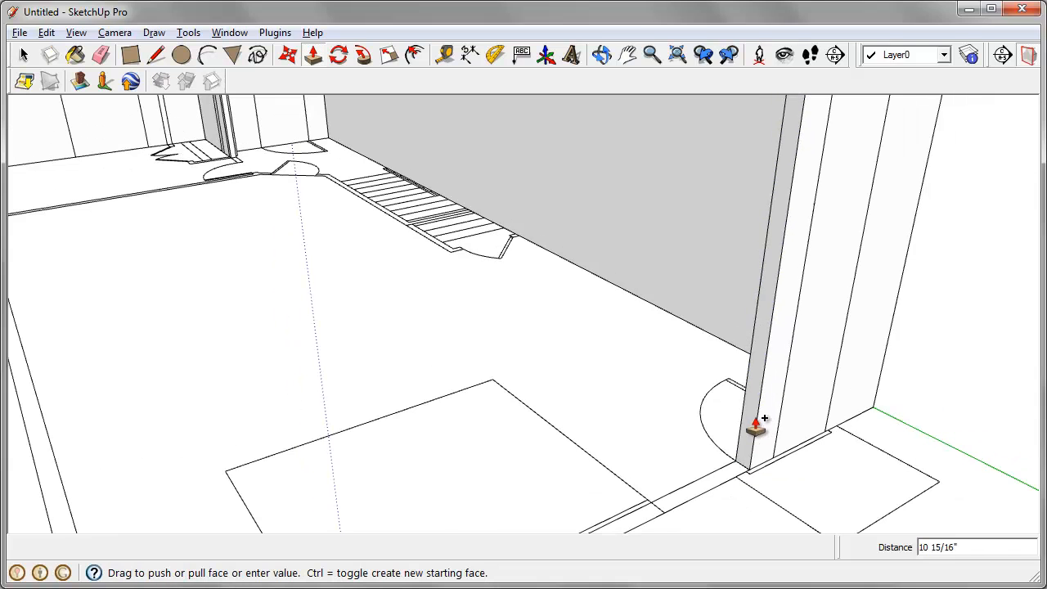
left_click(667, 524)
Push/Pull the rear wall 8' across the wide opening, and extend it 3' 5 1/2" to the party wall's inner line
scroll(836, 248, "down", 4)
scroll(762, 347, "up", 1)
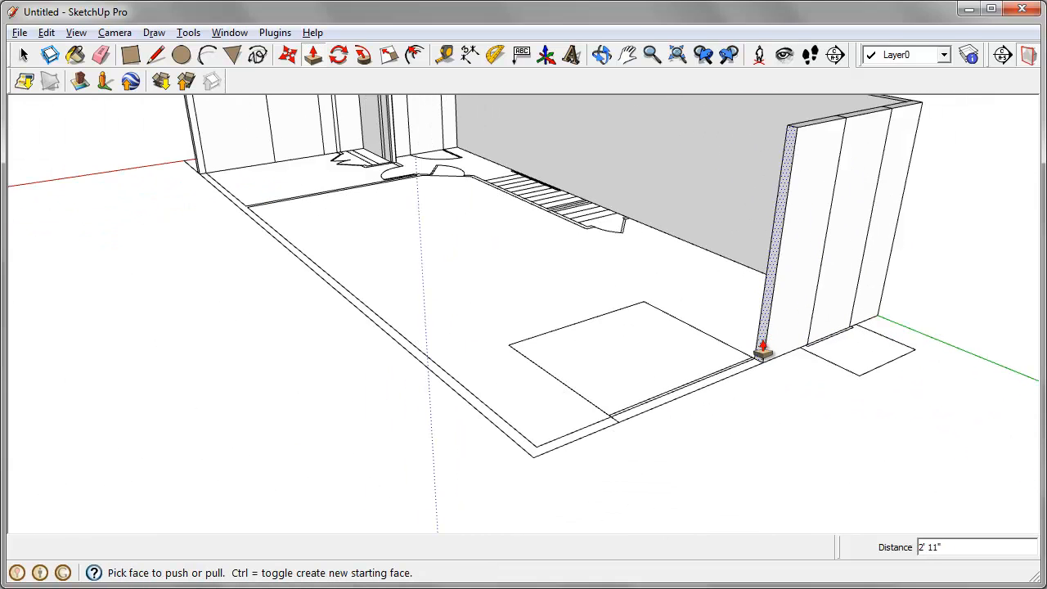
left_click(763, 342)
left_click(616, 433)
scroll(654, 426, "down", 2)
scroll(627, 421, "up", 2)
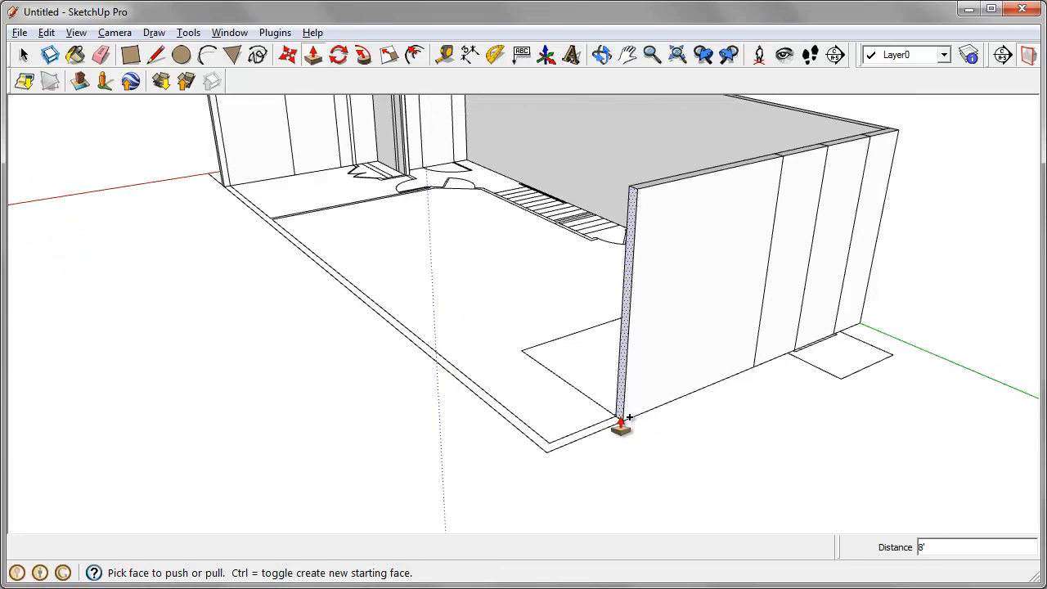
left_click(627, 420)
left_click(494, 399)
Complete the rear corner through the party wall's thickness, and Push/Pull the party wall 42' 1" to the front wall
middle_click_drag(493, 398, 928, 311)
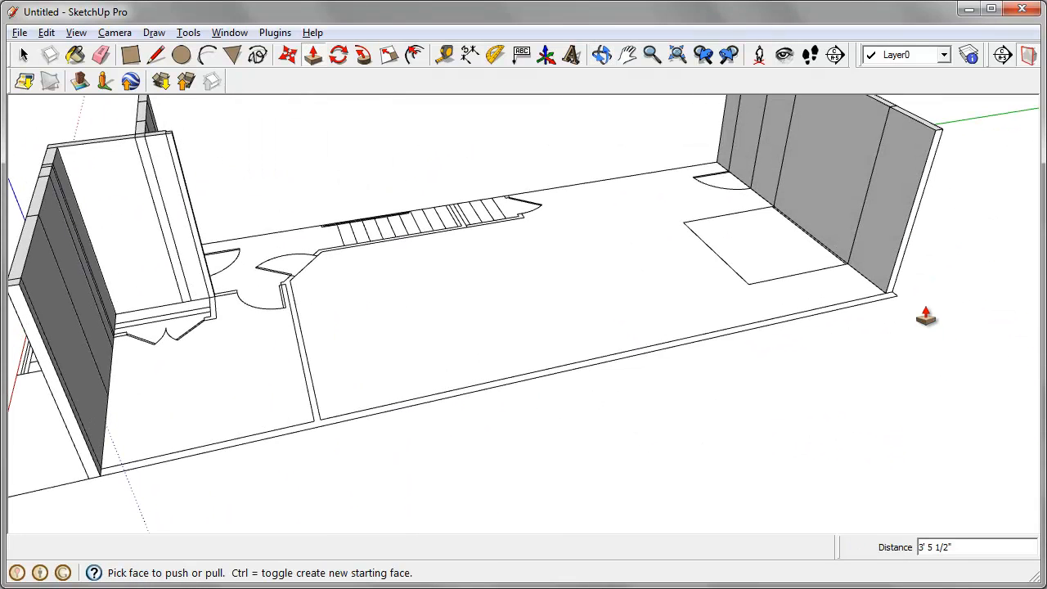
left_click(898, 289)
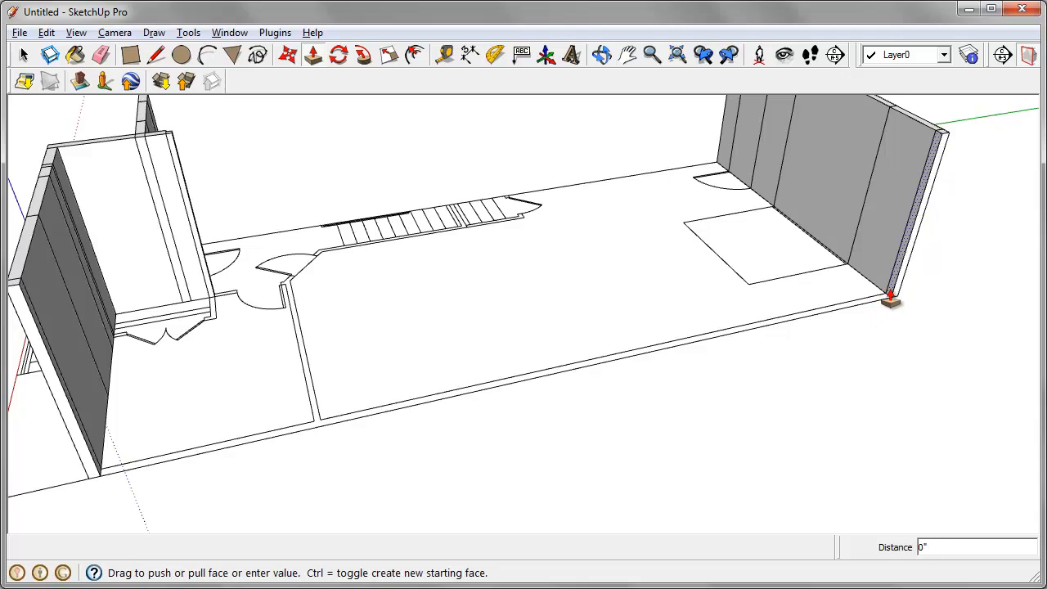
scroll(890, 297, "down", 3)
left_click(301, 298)
Push the narrow projection on the end of the closet wall back 3 1/2" so the wall end is flush
middle_click_drag(340, 335, 537, 231)
scroll(536, 231, "up", 4)
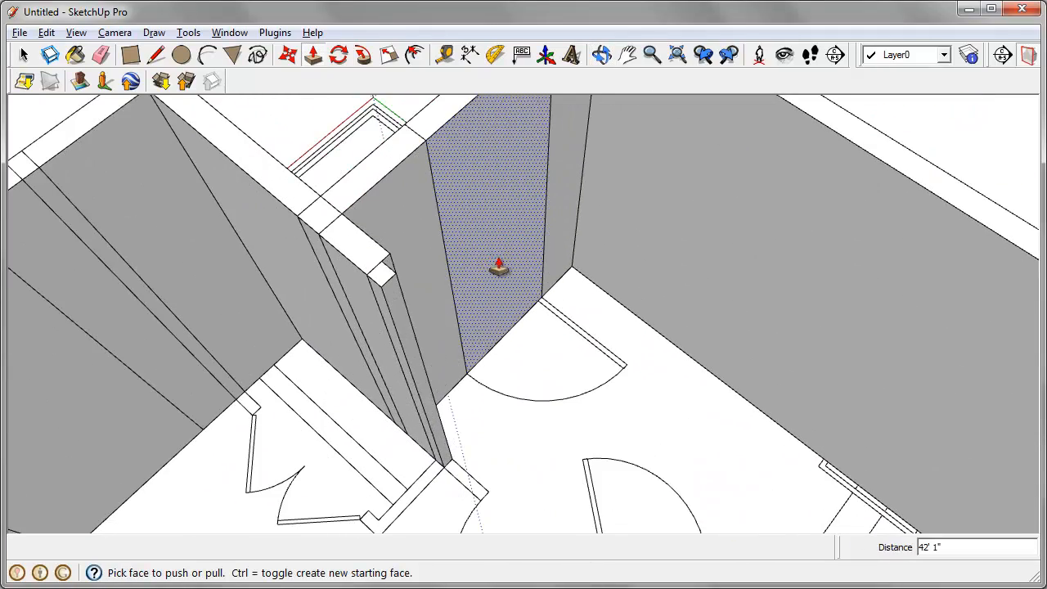
left_click_drag(394, 319, 395, 283)
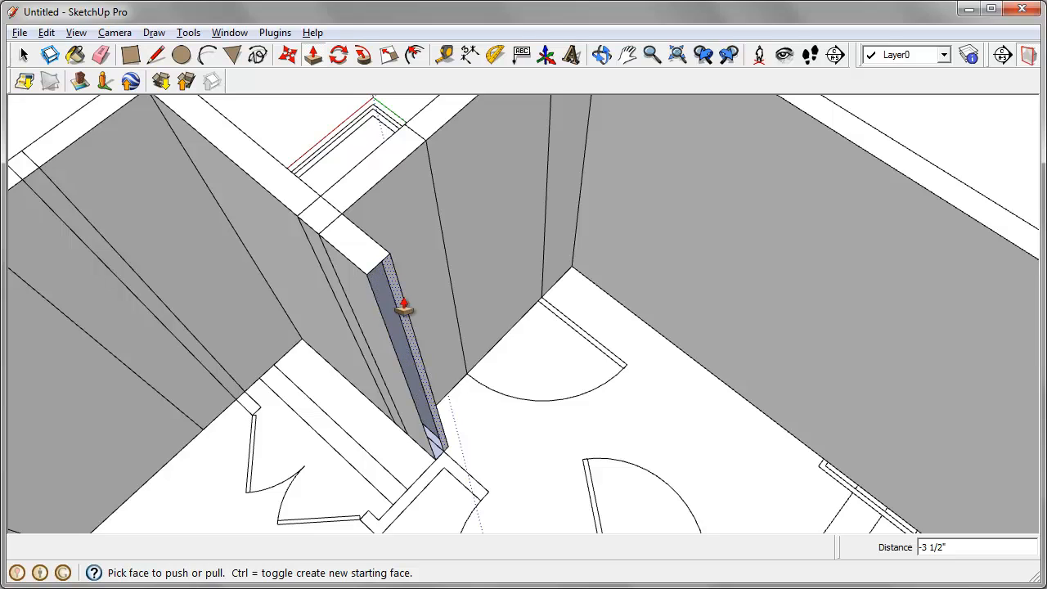
Draw a line across the open top of the closet wall's end, and erase the large face created at wall-top height
key("l")
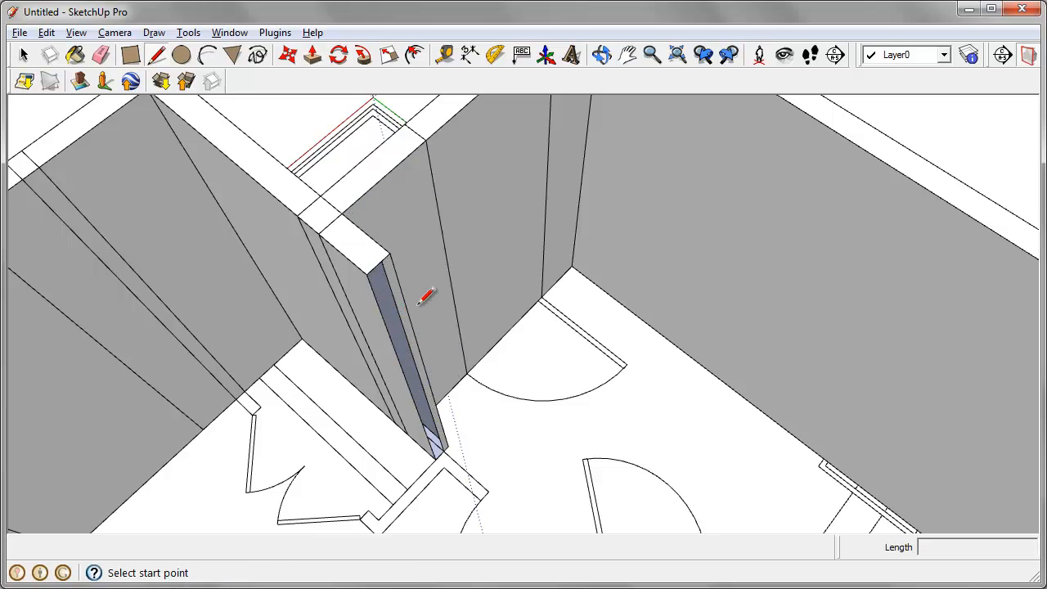
left_click(381, 261)
left_click(367, 274)
right_click(495, 295)
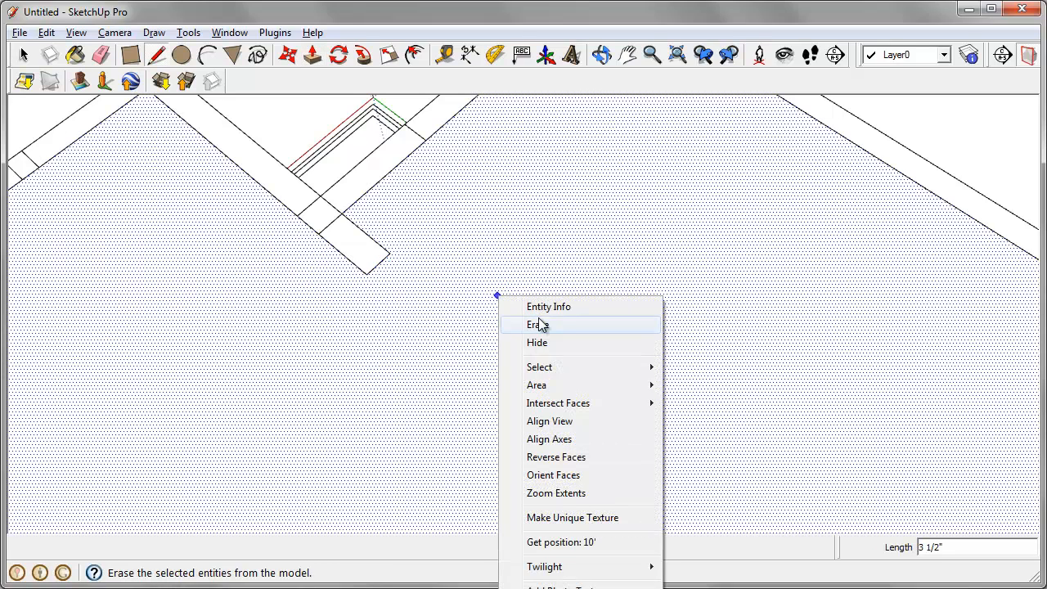
left_click(539, 322)
Push the end face of the closet wall stub back 1' so it is flush with the adjoining entry wall
key("e")
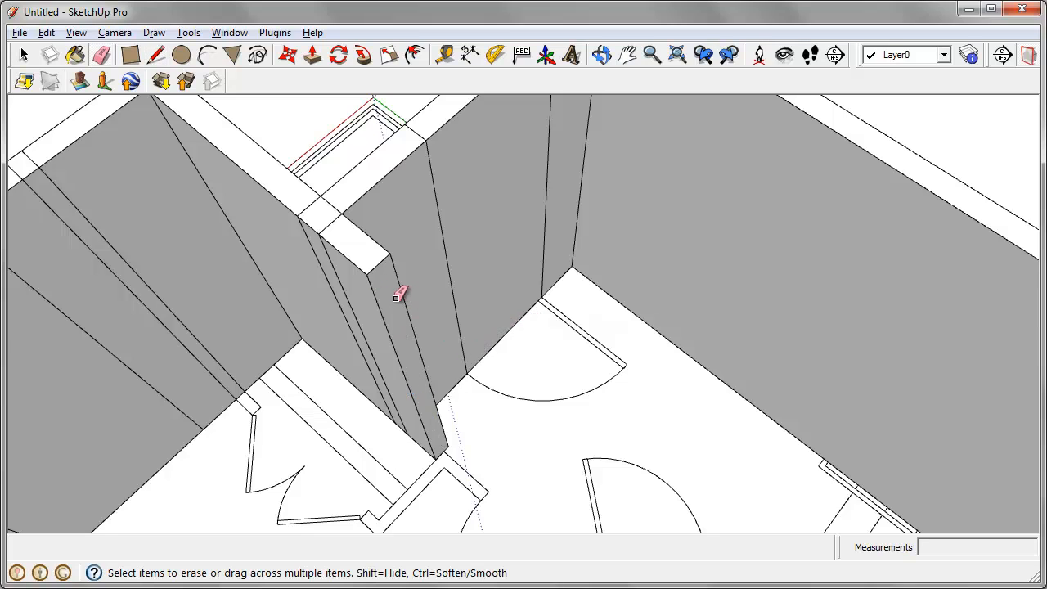
key("p")
left_click(401, 309)
left_click(411, 274)
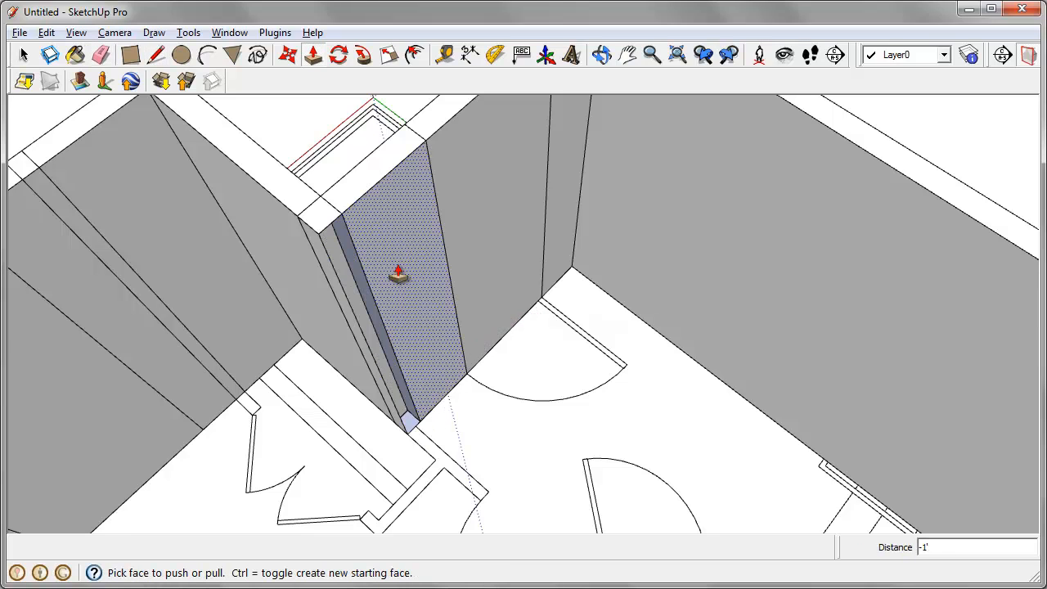
Draw the missing base edge at the open wall corner, and hide the large floor face this creates
key("l")
left_click(409, 421)
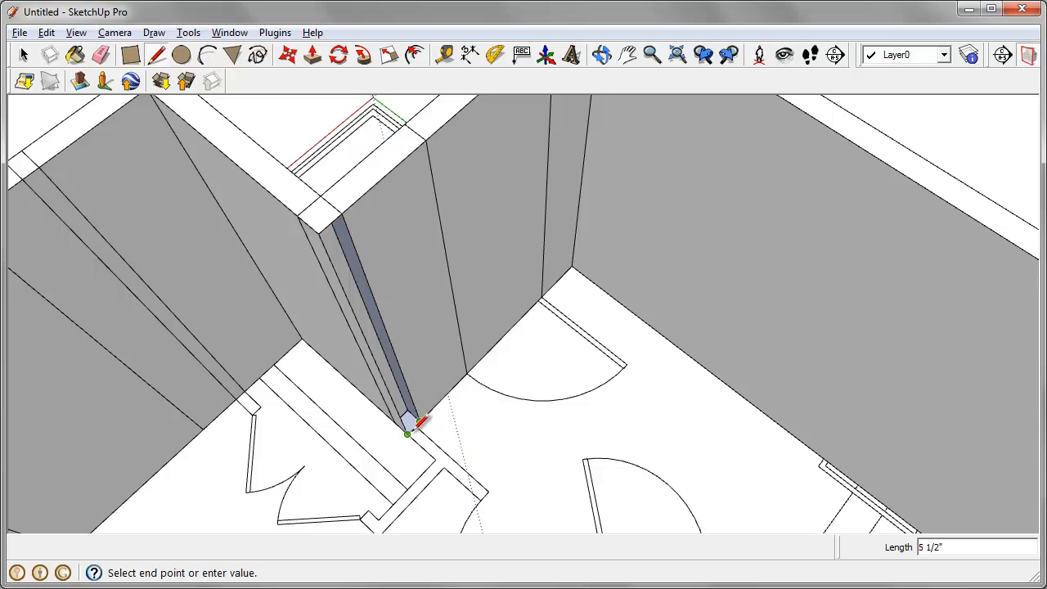
left_click(414, 419)
scroll(458, 393, "down", 3)
right_click(495, 401)
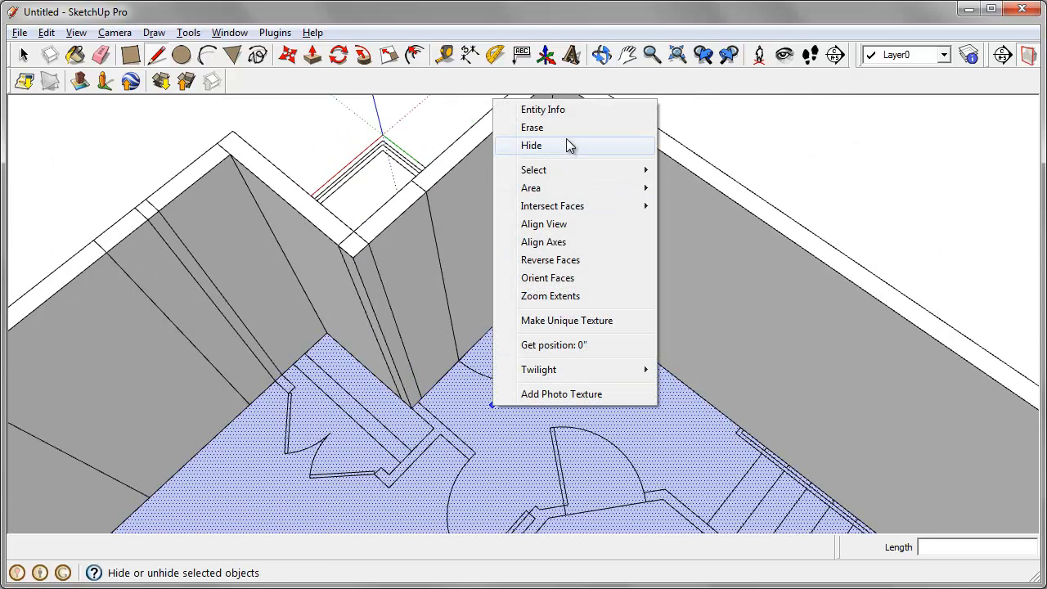
left_click(542, 145)
Copy the base edge of the front wall's window section 24" straight up to form the window sill line
scroll(499, 236, "down", 3)
middle_click_drag(494, 242, 785, 196)
scroll(615, 365, "up", 2)
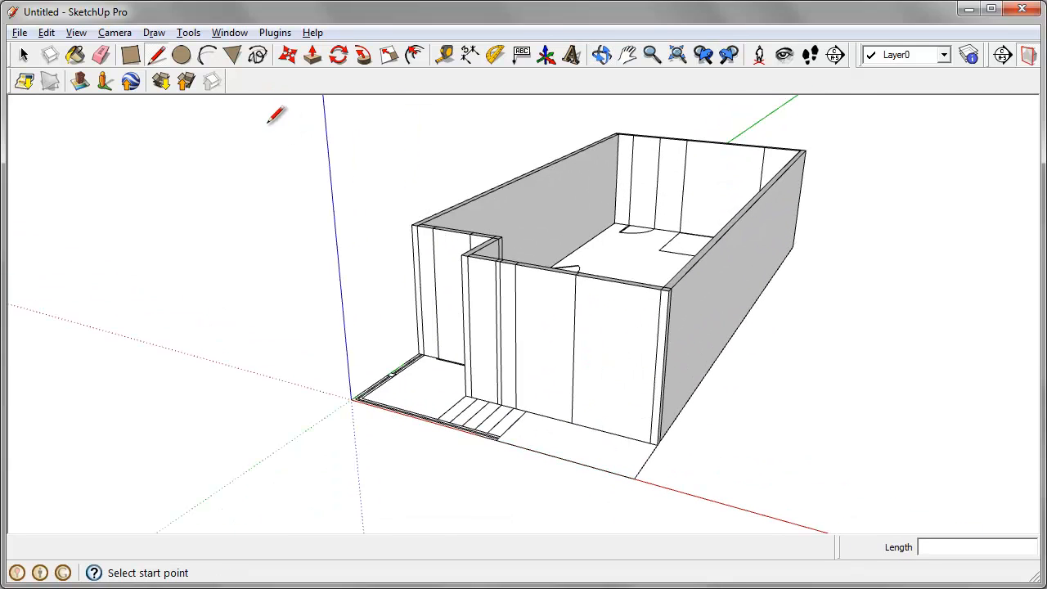
left_click(287, 54)
scroll(564, 434, "up", 3)
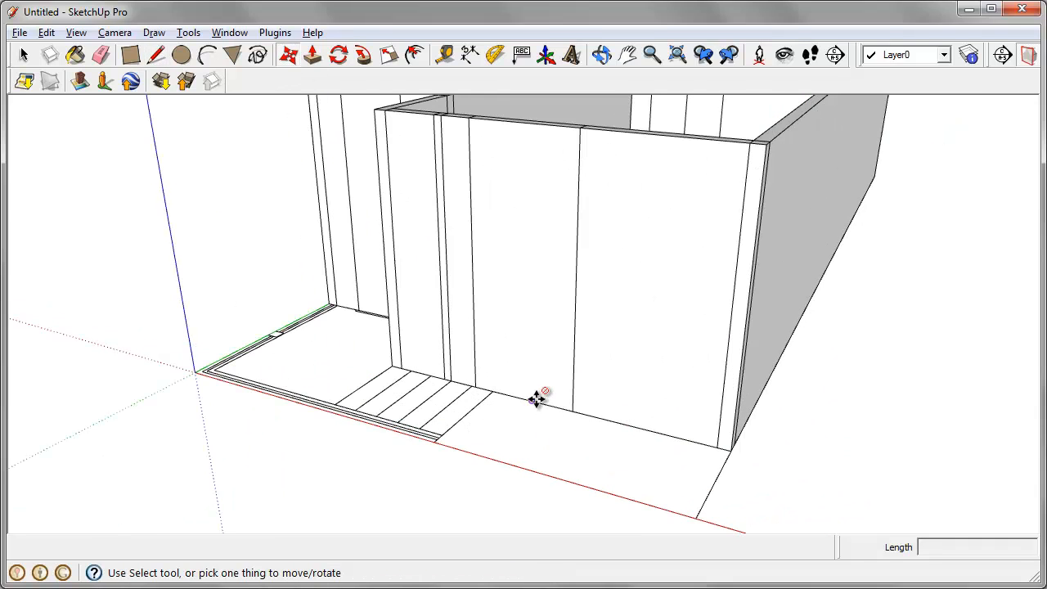
left_click(520, 396)
key("ctrl")
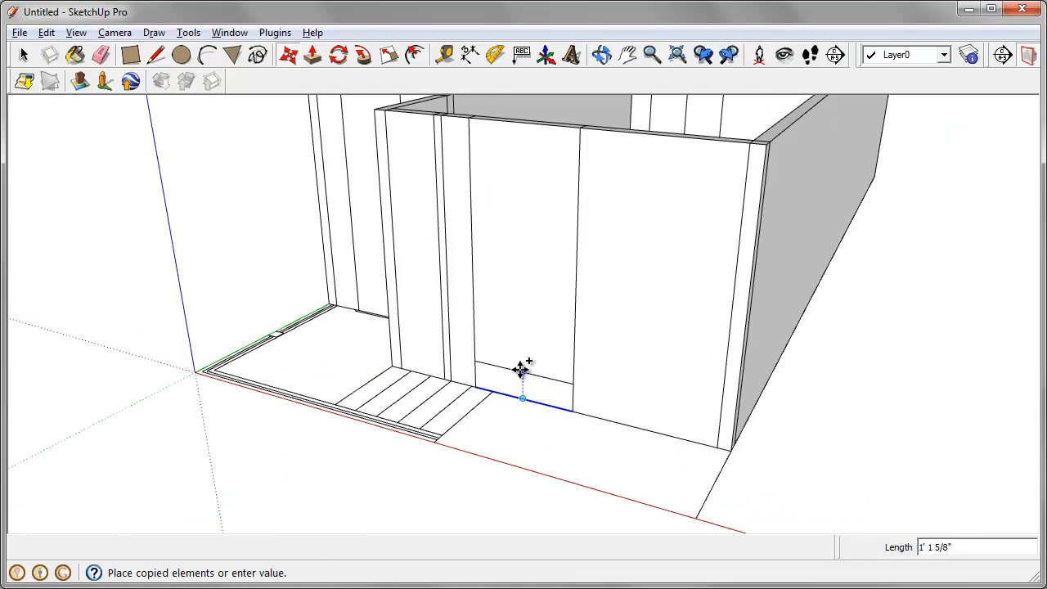
key("Escape")
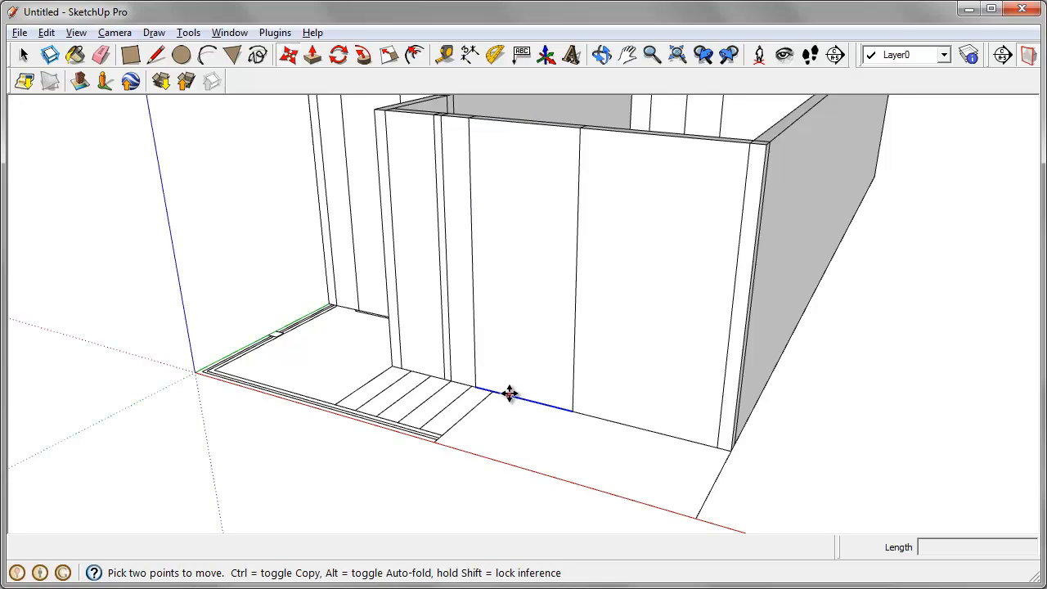
scroll(512, 396, "up", 2)
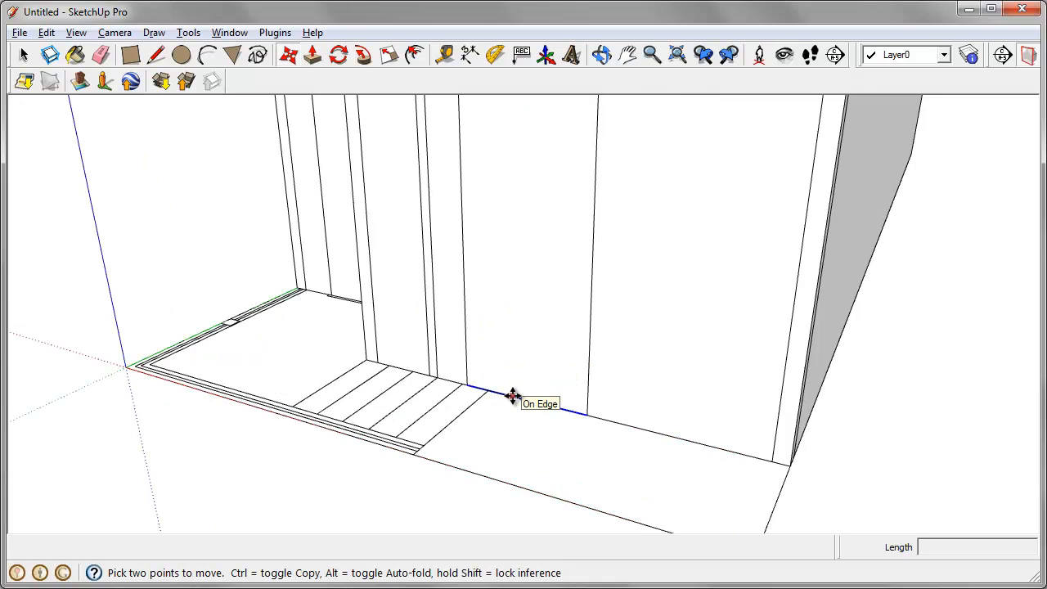
left_click(512, 396)
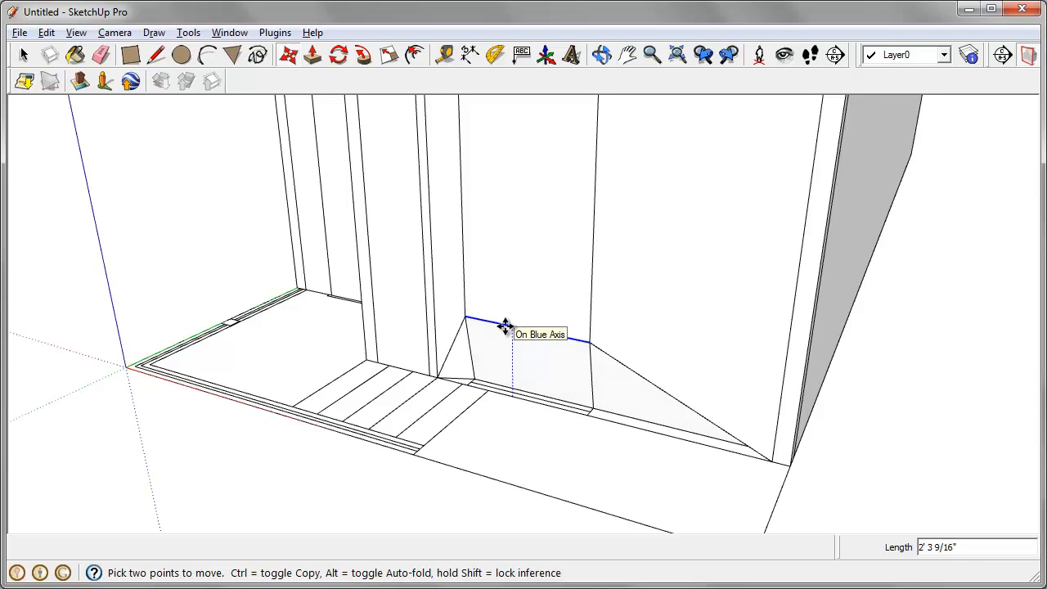
key("ctrl")
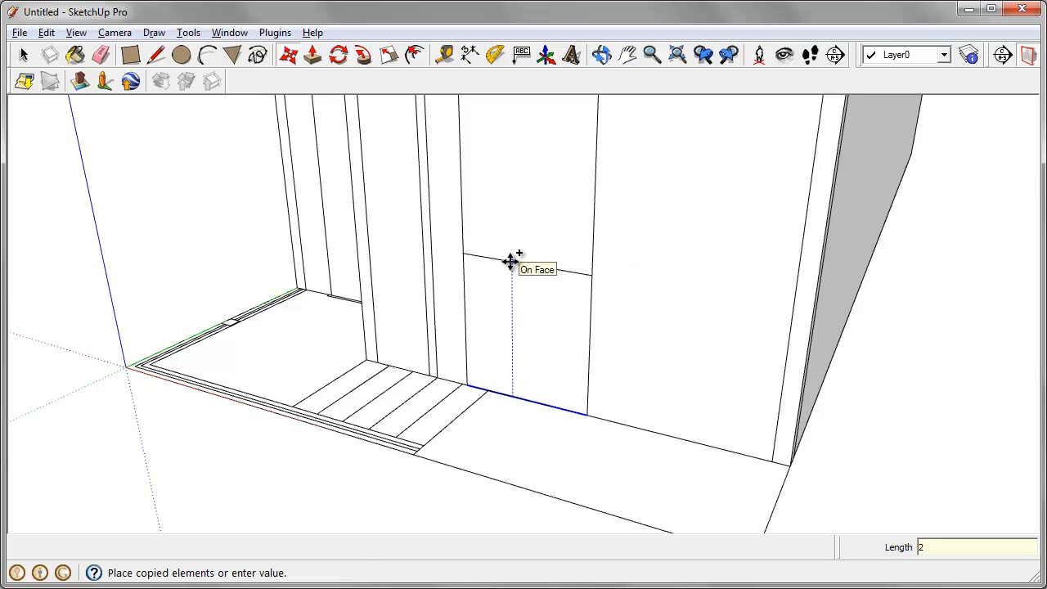
key("Return")
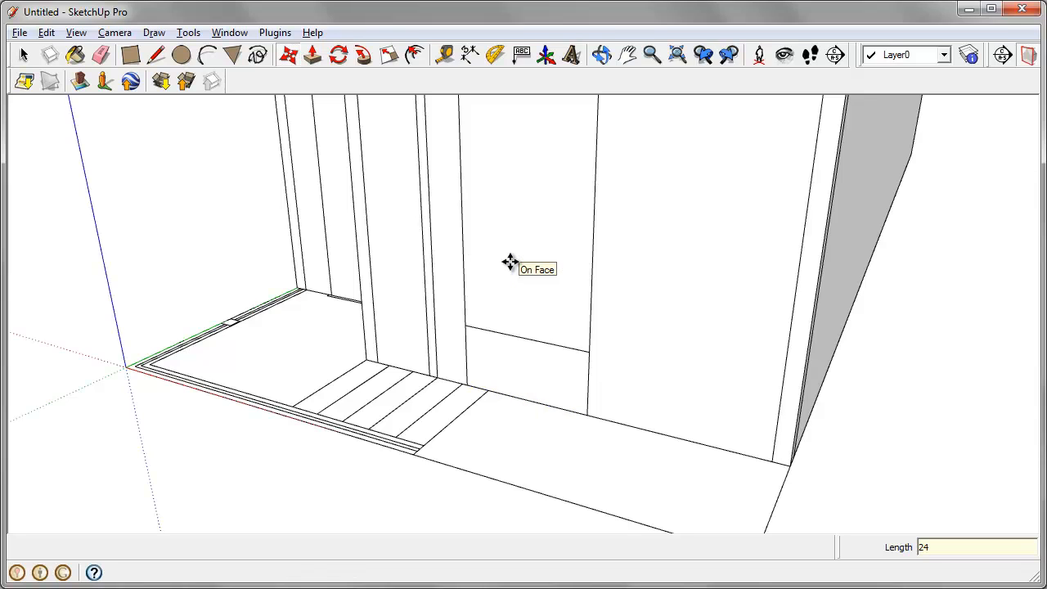
Copy the window sill line 5' straight up to form the window's top edge
middle_click_drag(570, 512, 512, 373)
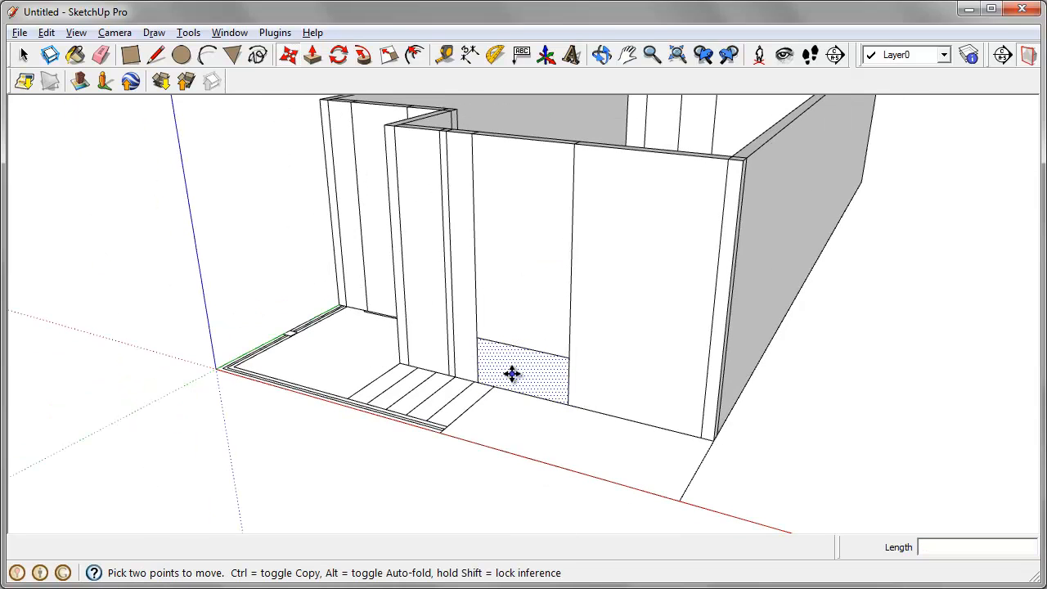
left_click(514, 346)
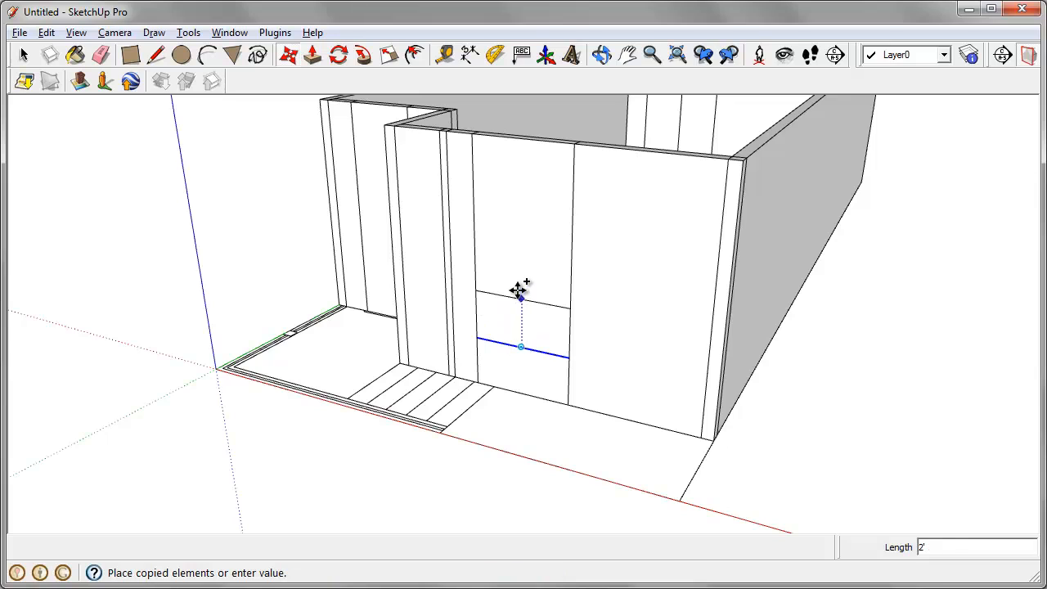
key("Escape")
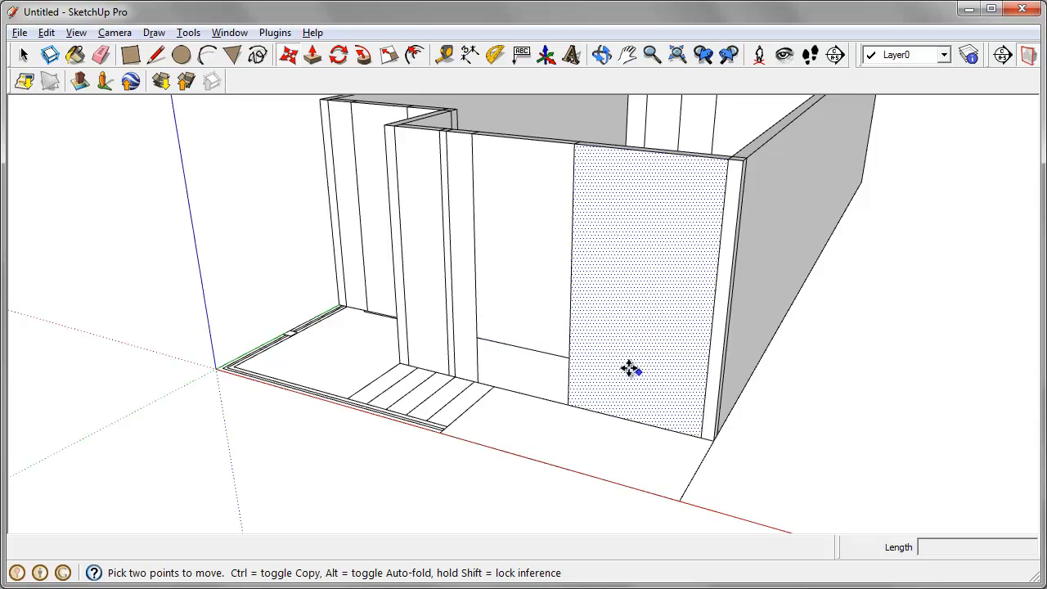
left_click(546, 351)
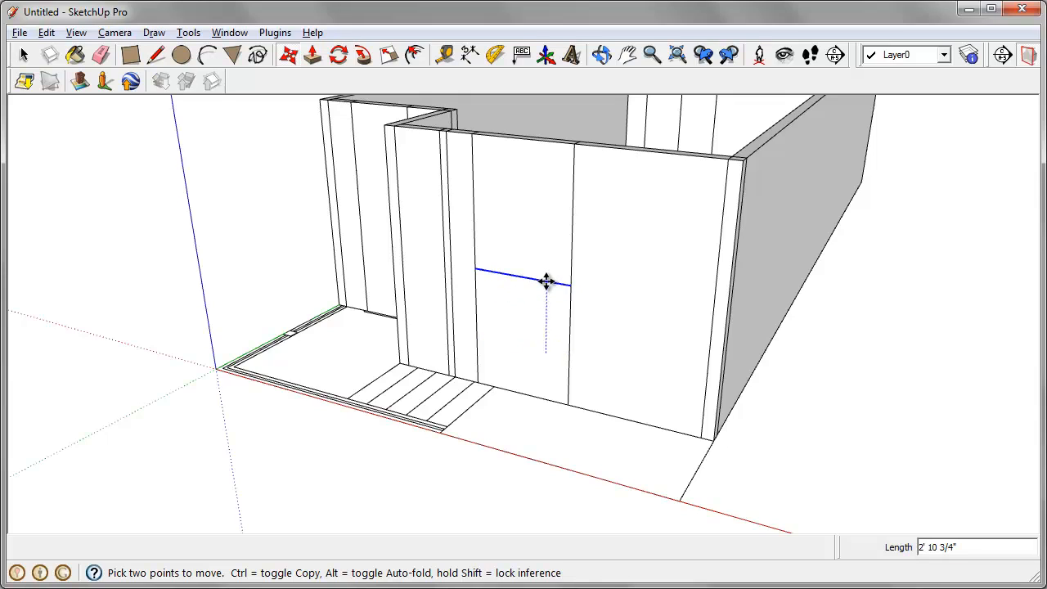
key("ctrl")
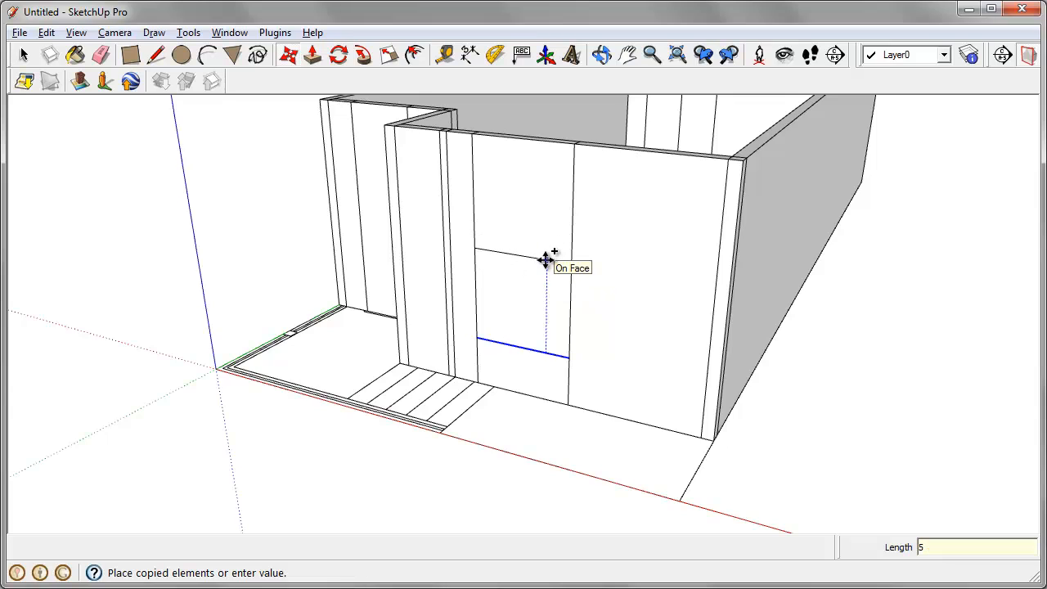
key("Return")
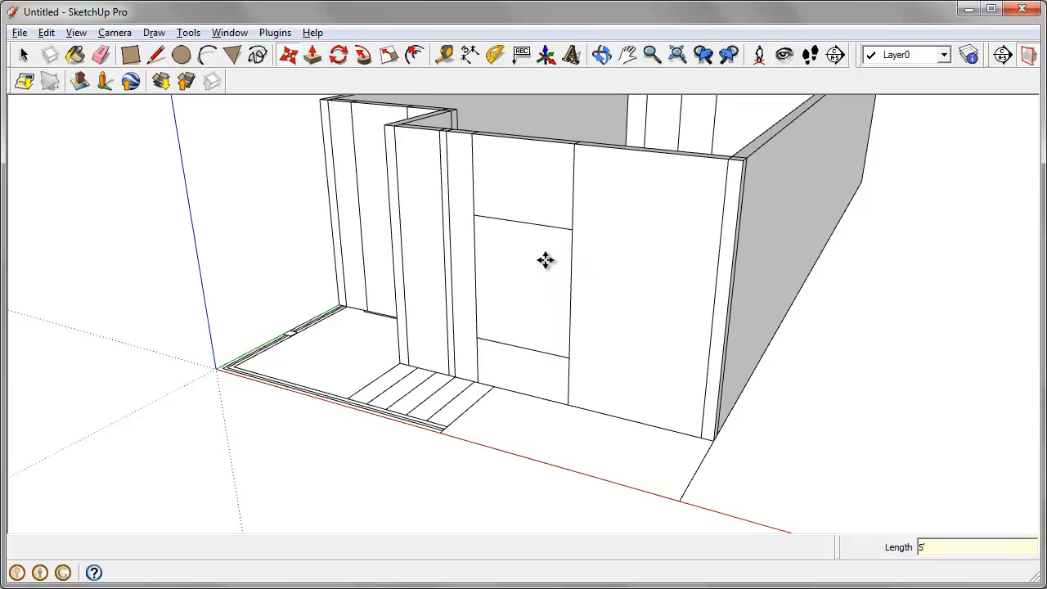
Copy the doorway's base edge straight up the recessed entry wall to the height of the window's top edge
middle_click_drag(417, 304, 693, 260)
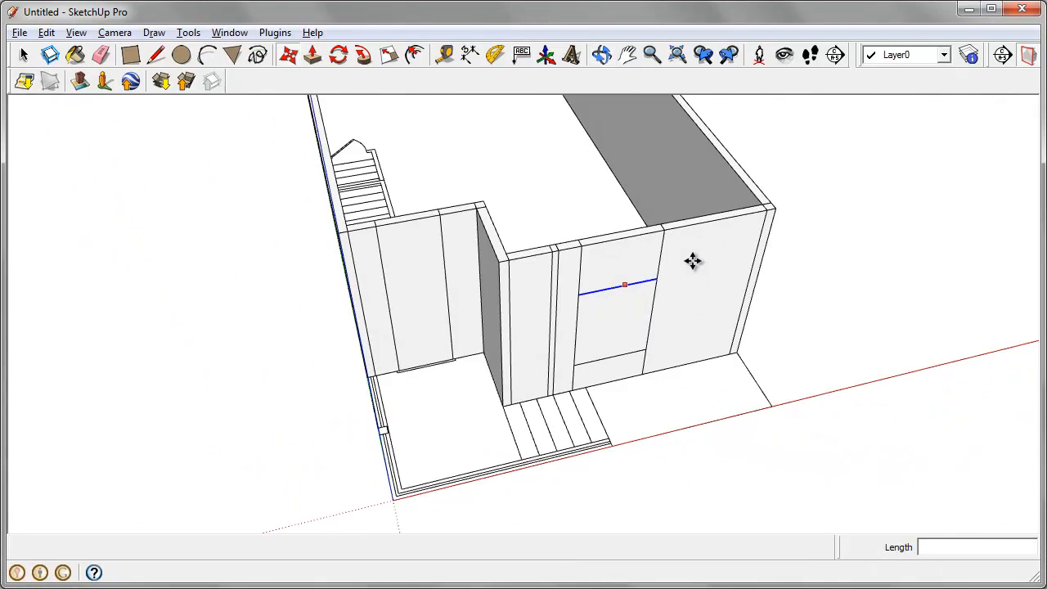
middle_click_drag(479, 355, 509, 367)
scroll(424, 352, "up", 2)
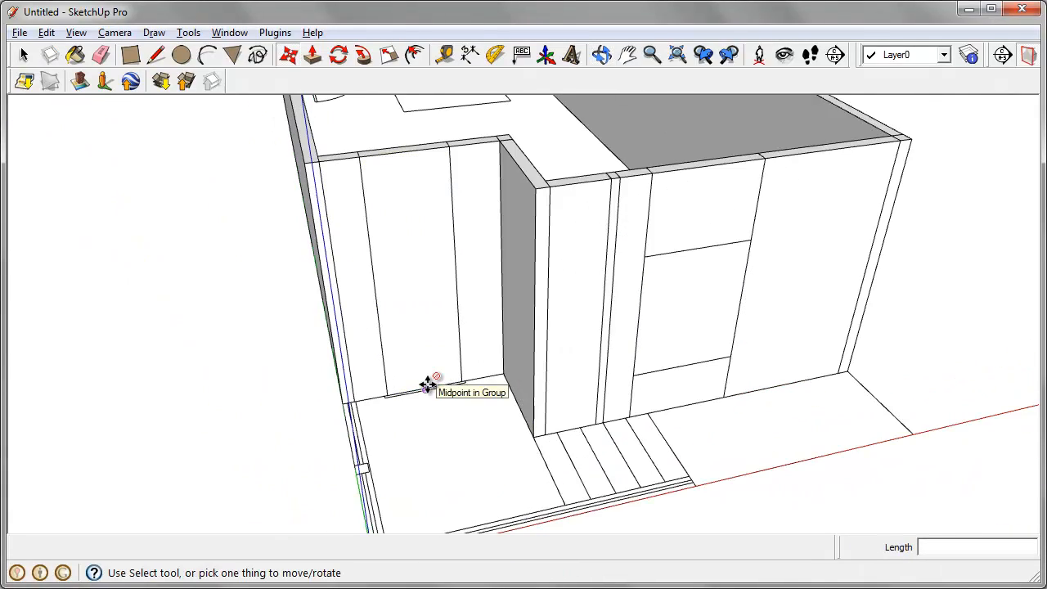
scroll(422, 386, "up", 4)
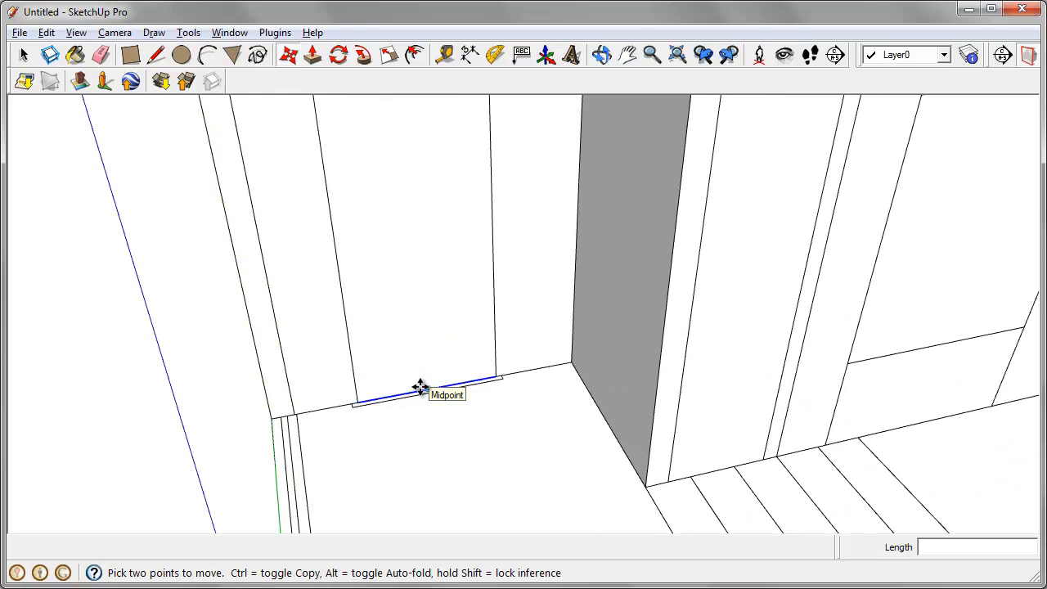
left_click(419, 388)
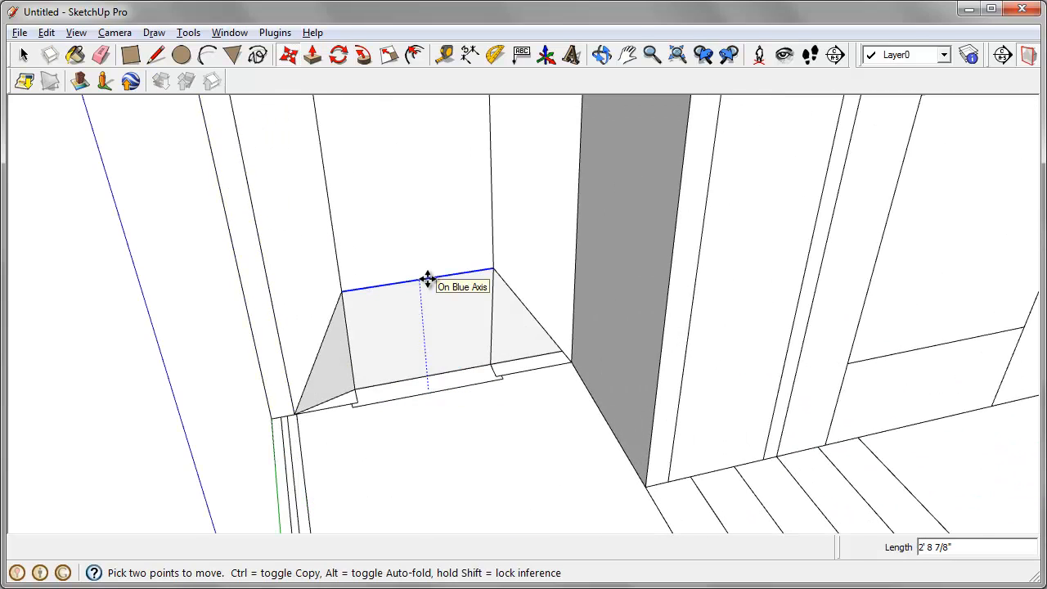
key("ctrl")
scroll(428, 278, "down", 5)
type("5'")
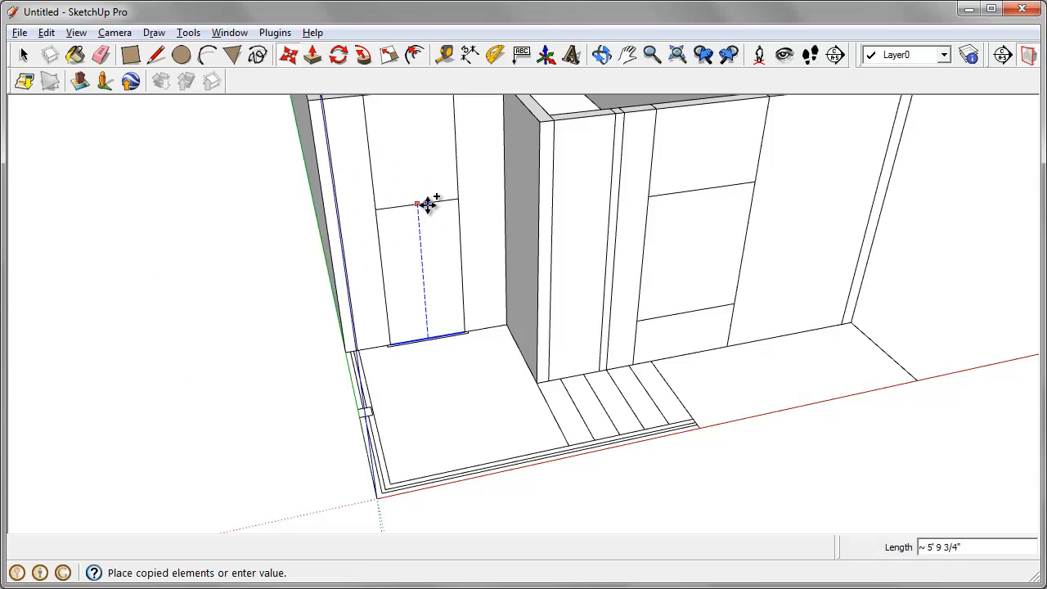
type("7")
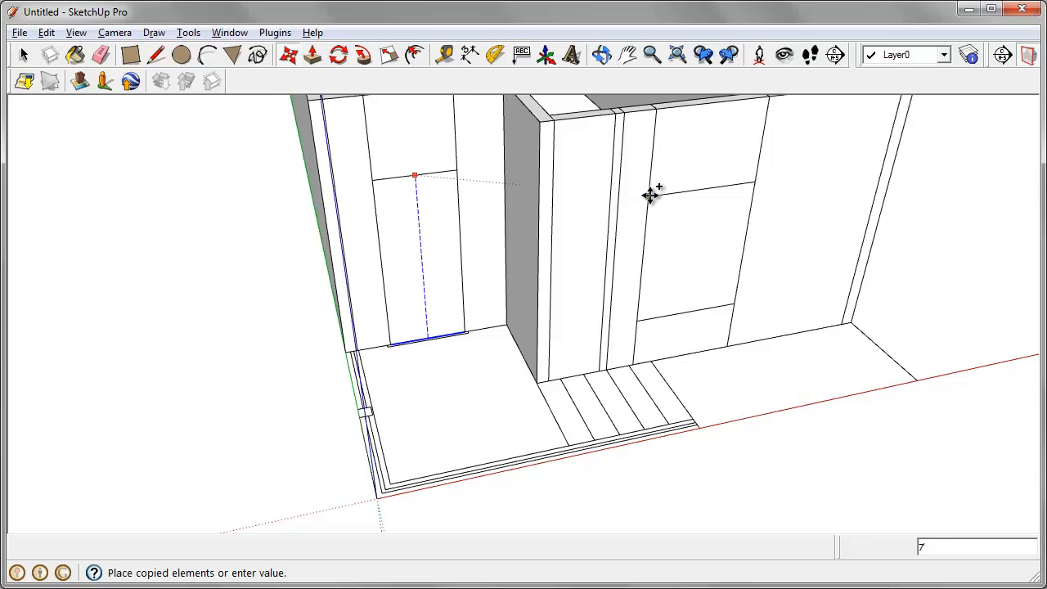
left_click(707, 190)
Erase the leftover vertical seam lines around the door and window outlines on the outer faces of the front walls
middle_click_drag(718, 428, 632, 438)
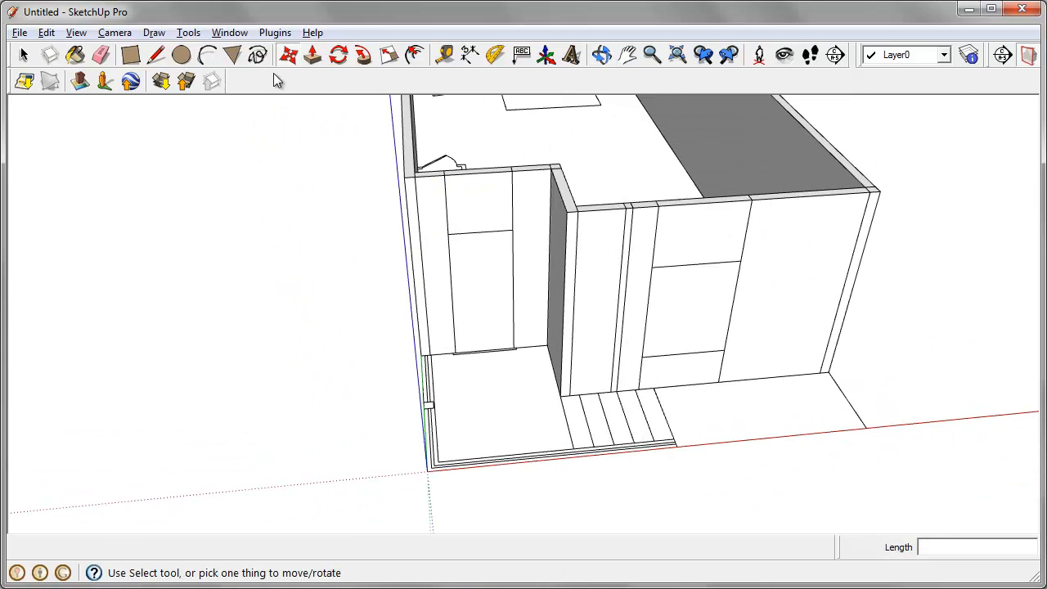
left_click(101, 55)
left_click(513, 196)
left_click(446, 205)
left_click(577, 230)
left_click_drag(601, 229, 772, 226)
left_click_drag(741, 374, 618, 371)
Draw a 10' vertical edge at the inner corner between the window wall and the closet wall to close the open faces
mouse_move(691, 354)
middle_mouse_down()
mouse_move(659, 229)
mouse_move(643, 300)
middle_mouse_up()
middle_click_drag(851, 301, 152, 376)
scroll(499, 372, "up", 3)
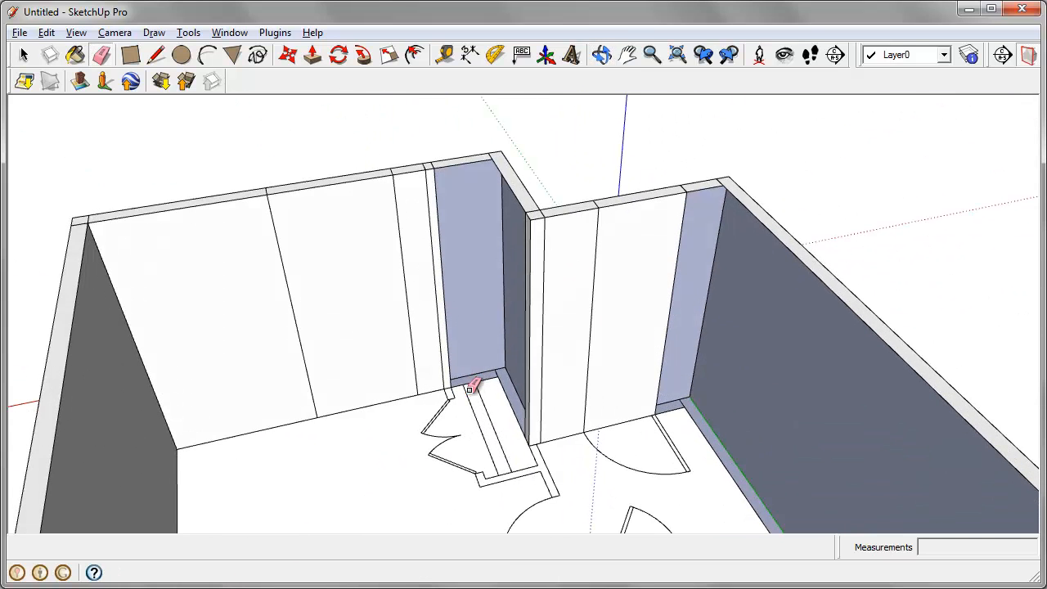
key("l")
left_click(498, 377)
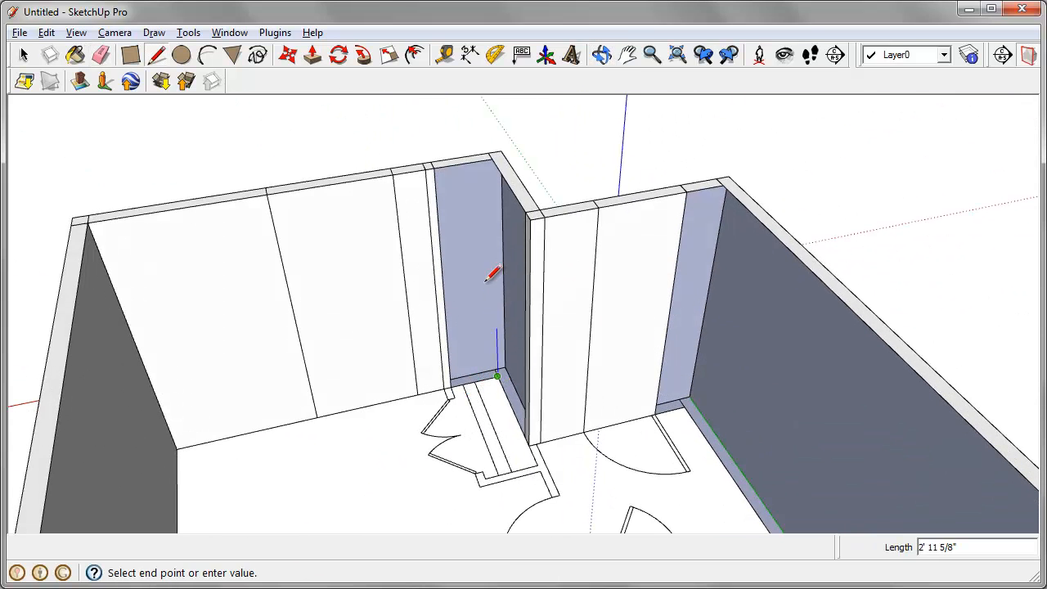
left_click(492, 157)
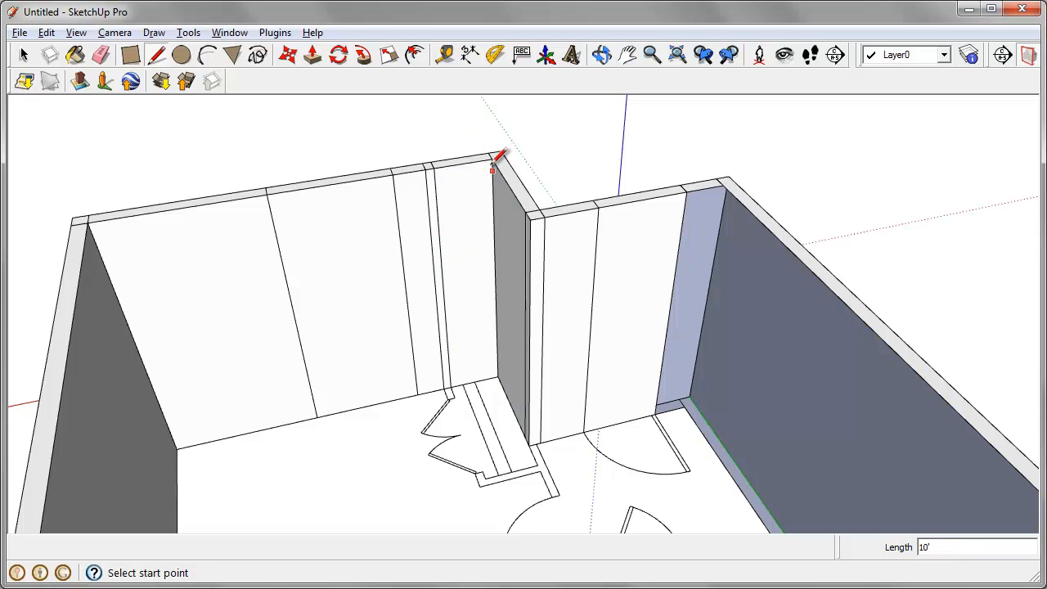
Erase the vertical seam lines on the interior faces of the window wall and the entry wall
key("e")
mouse_move(448, 241)
left_mouse_down()
mouse_move(424, 244)
mouse_move(388, 298)
left_mouse_up()
left_click_drag(309, 331, 277, 341)
left_click_drag(599, 309, 525, 291)
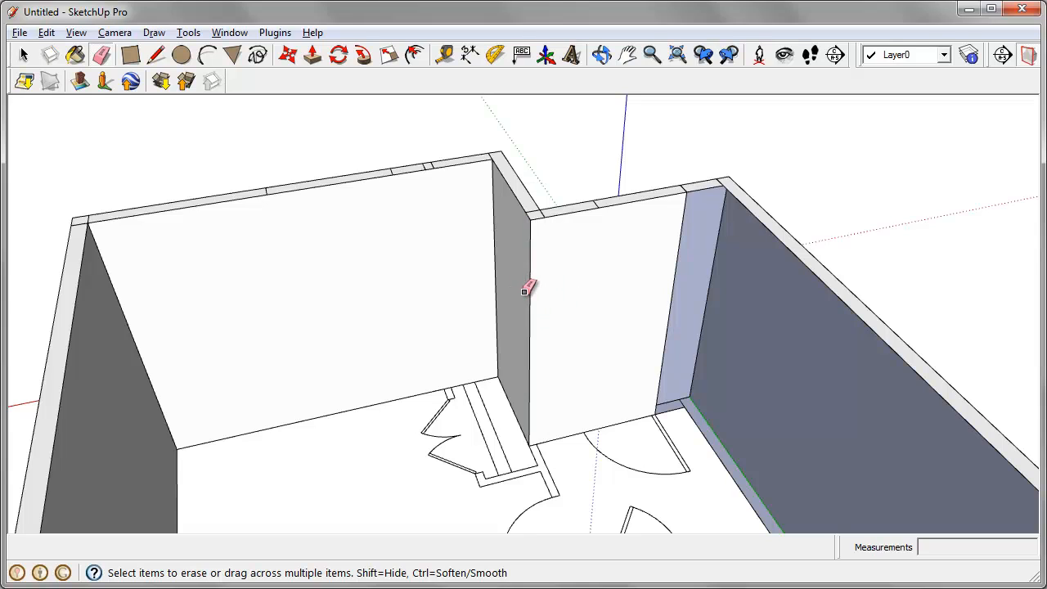
Draw the vertical edge at the entry wall's inner corner with the side wall, and erase the remaining seam line beside it
key("l")
left_click(684, 405)
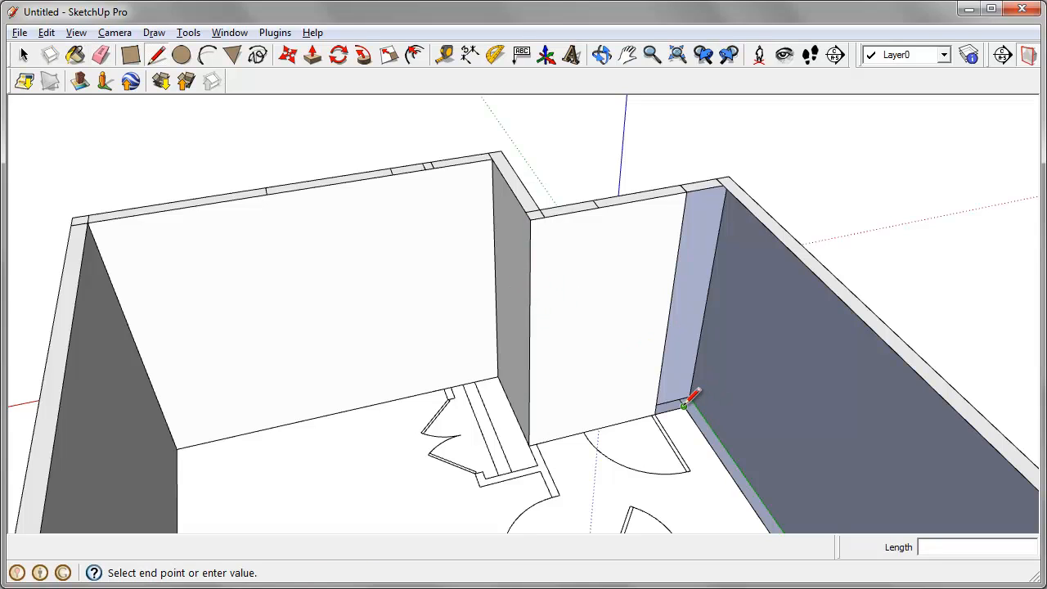
left_click(725, 181)
scroll(622, 287, "down", 3)
key("e")
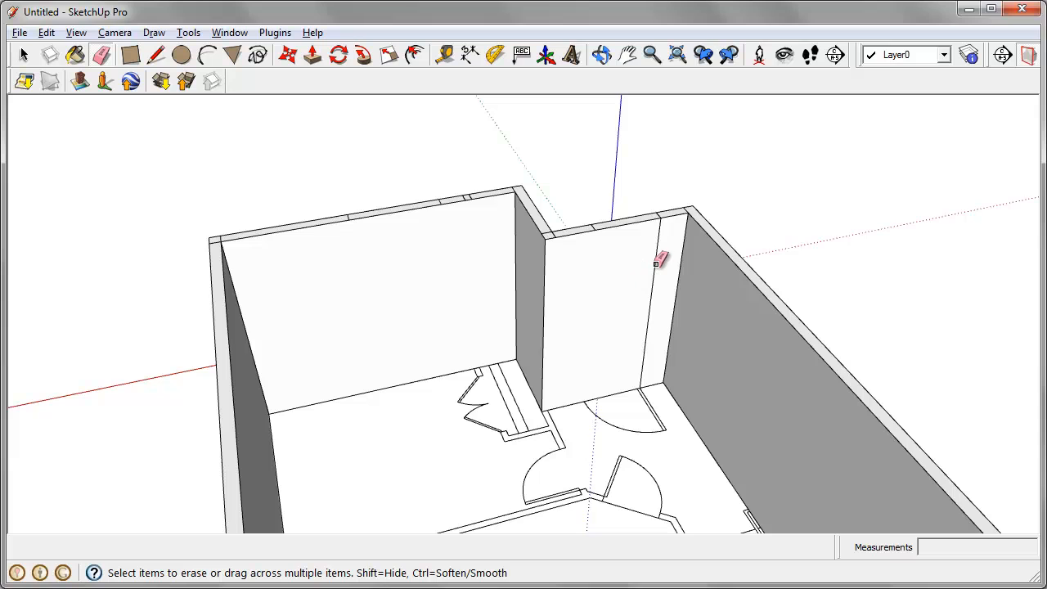
left_click(655, 263)
Push the entry door and window outlines on the front walls back 5 1/2" to cut both openings through
key("h")
middle_click_drag(272, 304, 638, 270)
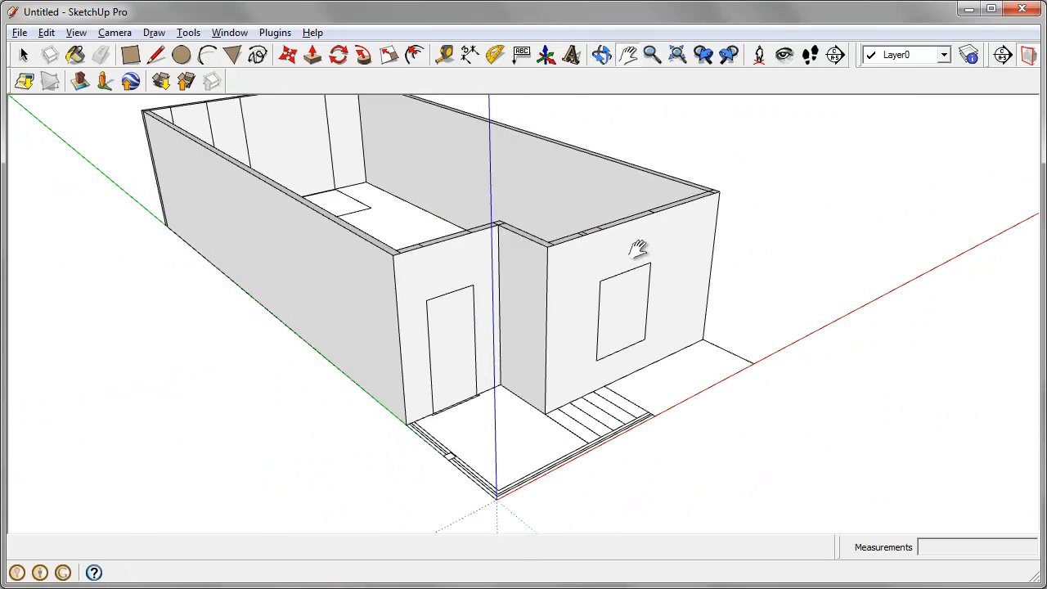
left_click(315, 64)
middle_click_drag(465, 358, 413, 399)
left_click(407, 391)
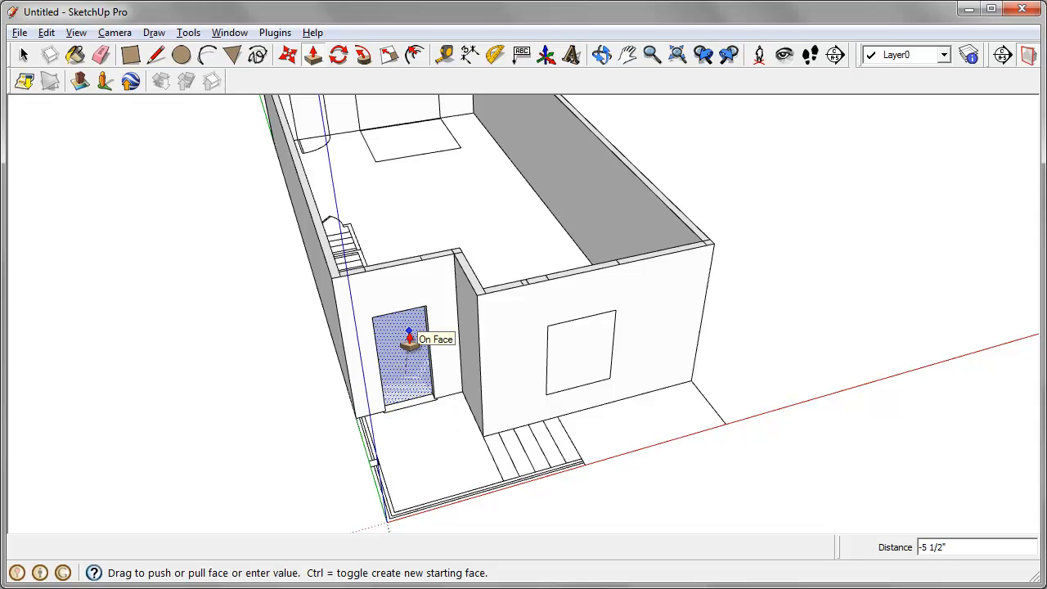
left_click(409, 339)
middle_click_drag(484, 488, 464, 469)
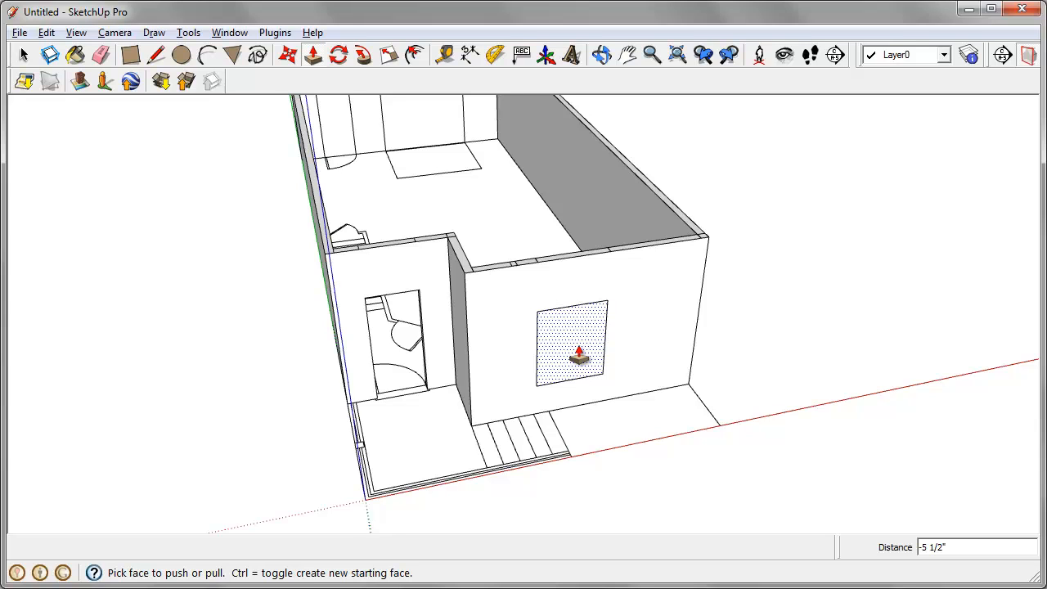
double_click(579, 357)
middle_click_drag(630, 470, 646, 442)
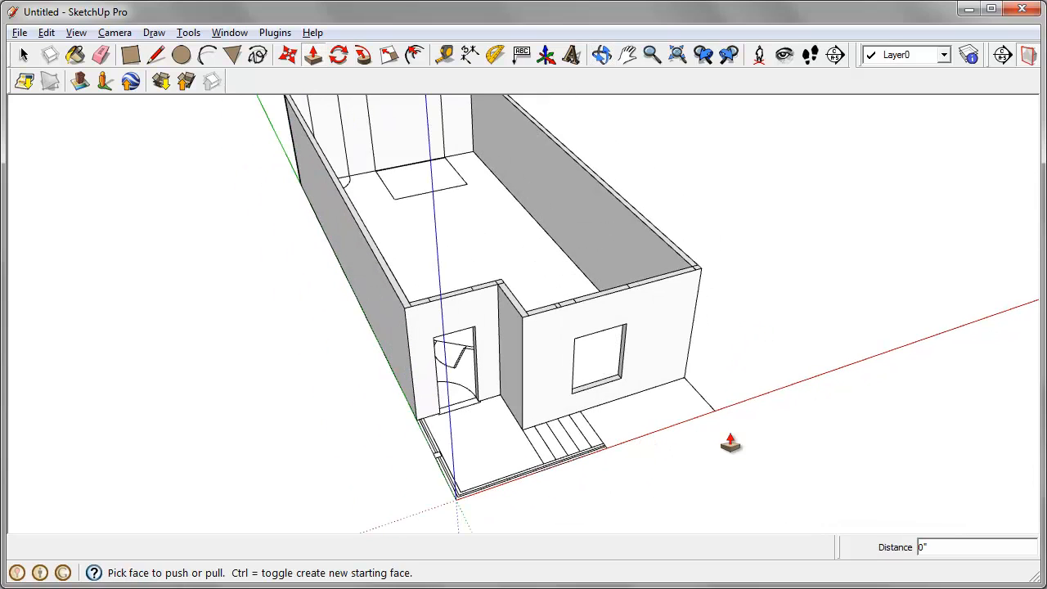
Erase the leftover cross lines on the top face of the window wall, from the closet corner to the far outer corner
key("e")
scroll(531, 313, "up", 5)
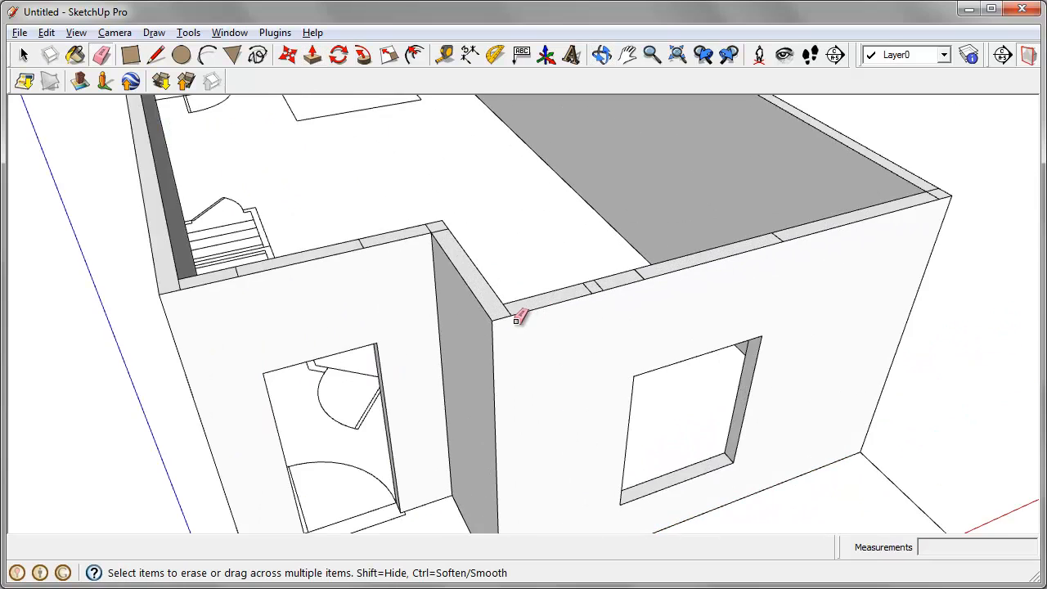
scroll(520, 324, "up", 3)
left_click(506, 305)
middle_click_drag(596, 283, 549, 319, "shift")
left_click_drag(565, 308, 667, 282)
mouse_move(700, 279)
middle_mouse_down("shift")
mouse_move(598, 299)
mouse_move(661, 278)
middle_mouse_up("shift")
left_click_drag(685, 270, 697, 270)
scroll(697, 269, "down", 2)
middle_click_drag(700, 330, 483, 417, "shift")
scroll(642, 327, "up", 4)
left_click_drag(615, 321, 651, 289)
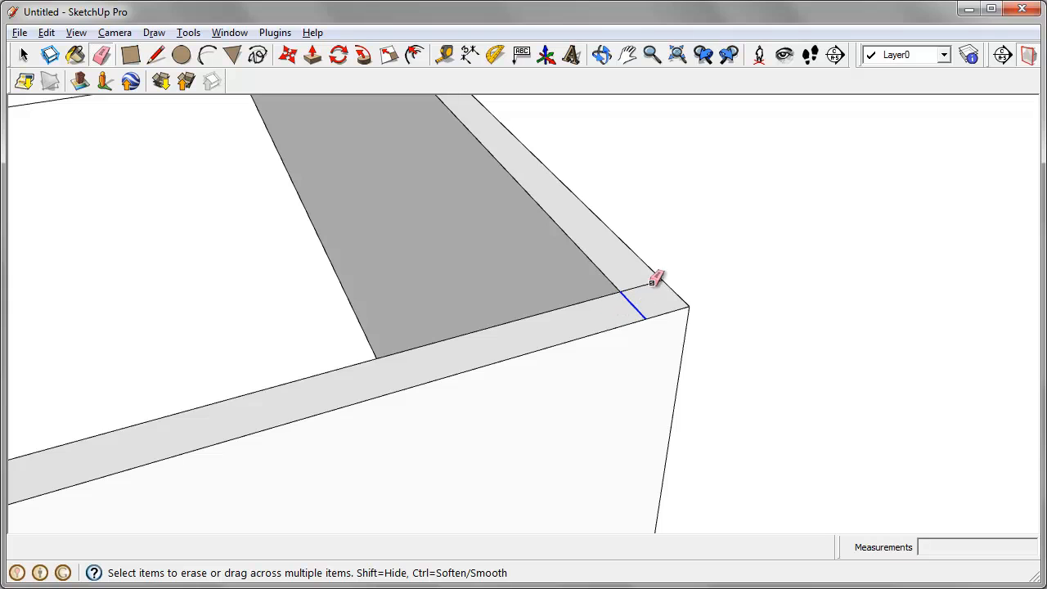
Erase the leftover cross lines on the top face of the entry wall, including those at its inner and outer corners
scroll(627, 265, "down", 4)
middle_click_drag(283, 422, 631, 369, "shift")
scroll(327, 295, "up", 4)
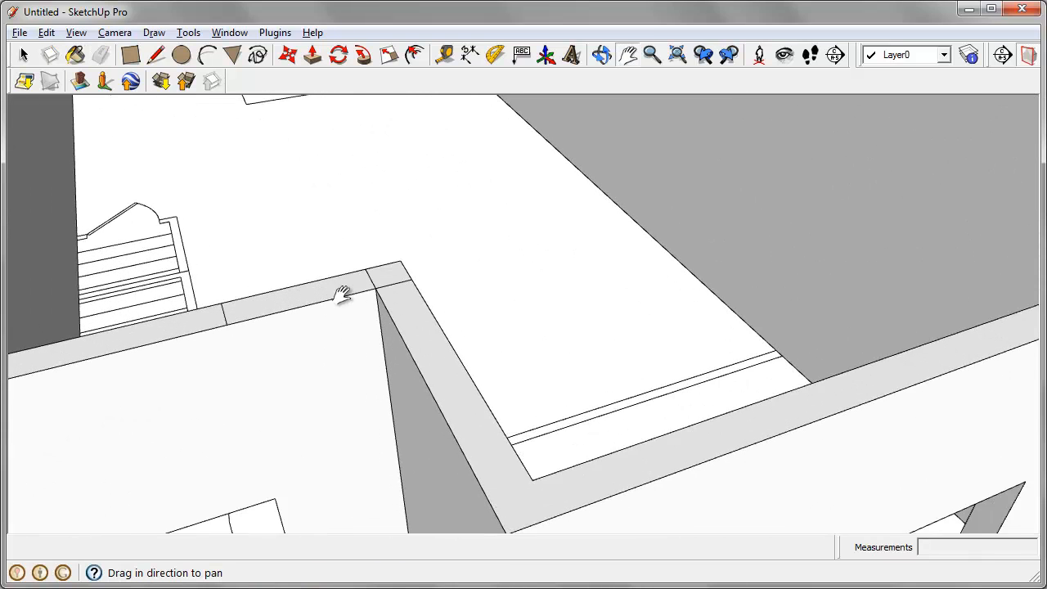
left_click_drag(406, 290, 358, 278)
middle_click_drag(246, 327, 509, 284, "shift")
left_click_drag(488, 278, 502, 276)
mouse_move(327, 373)
middle_mouse_down("shift")
mouse_move(381, 347)
mouse_move(549, 323)
middle_mouse_up("shift")
left_click_drag(469, 293, 425, 302)
left_click_drag(315, 332, 290, 339)
Copy the base edge of the rear wall's door section up 7' and that of the wide opening section up about 8'
scroll(303, 365, "down", 4)
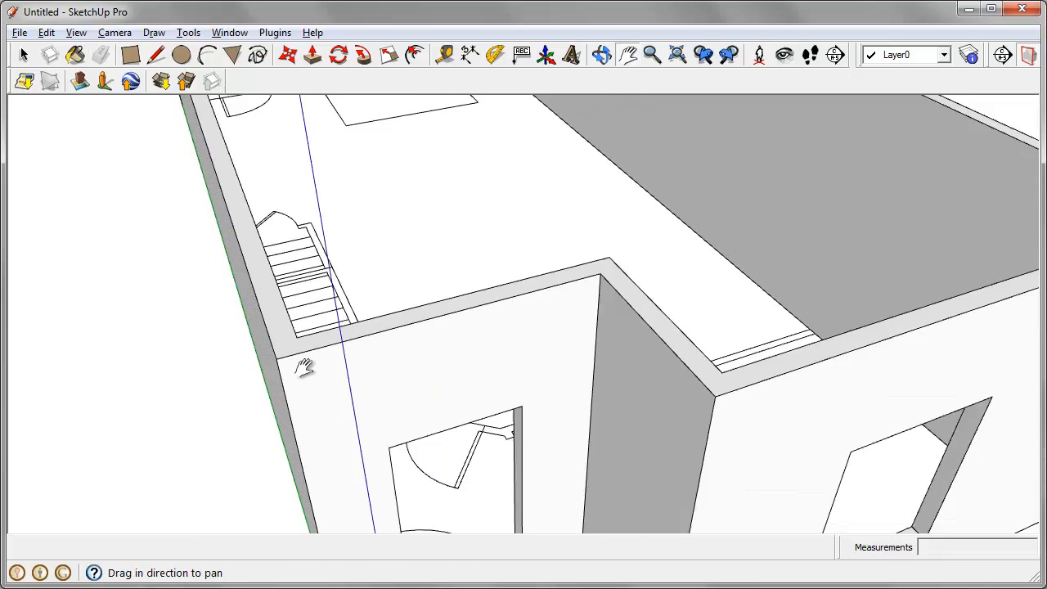
scroll(304, 368, "down", 5)
middle_click_drag(304, 368, 515, 442)
scroll(509, 460, "up", 2)
key("m")
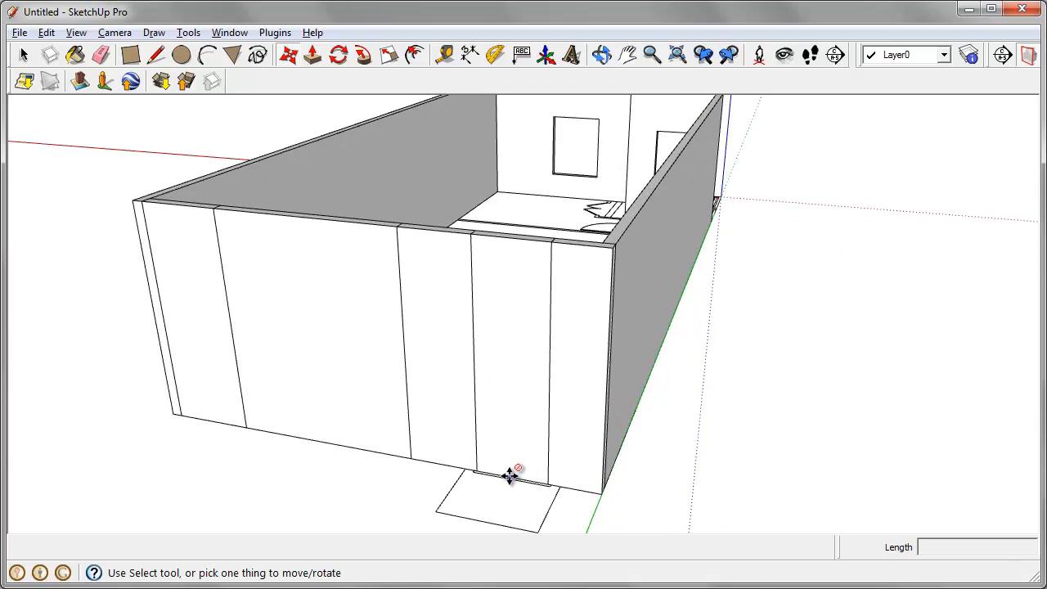
scroll(512, 474, "up", 2)
left_click(507, 477, "ctrl")
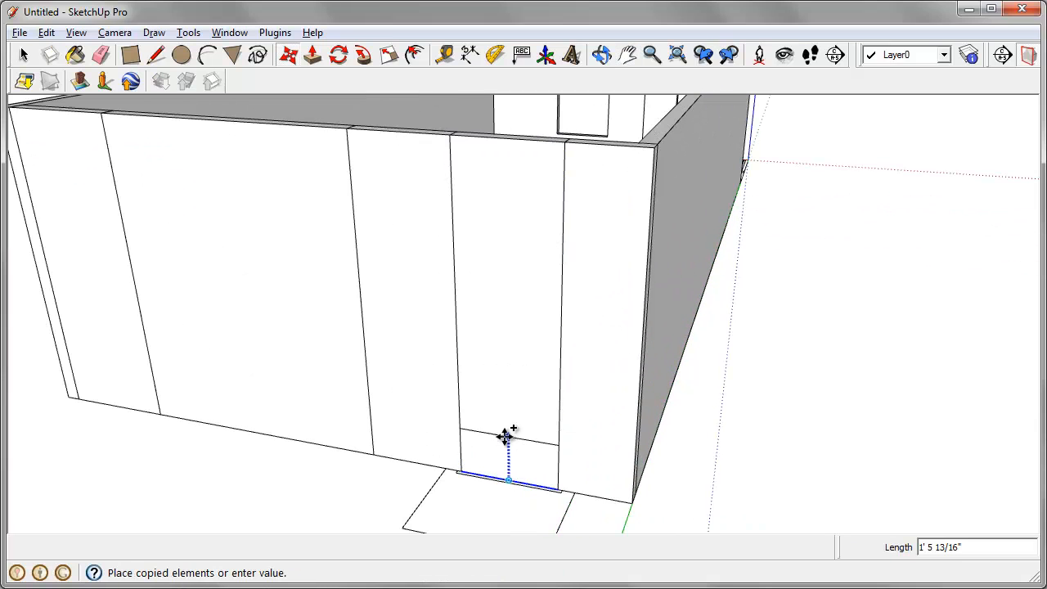
middle_click_drag(505, 433, 533, 374)
type("7")
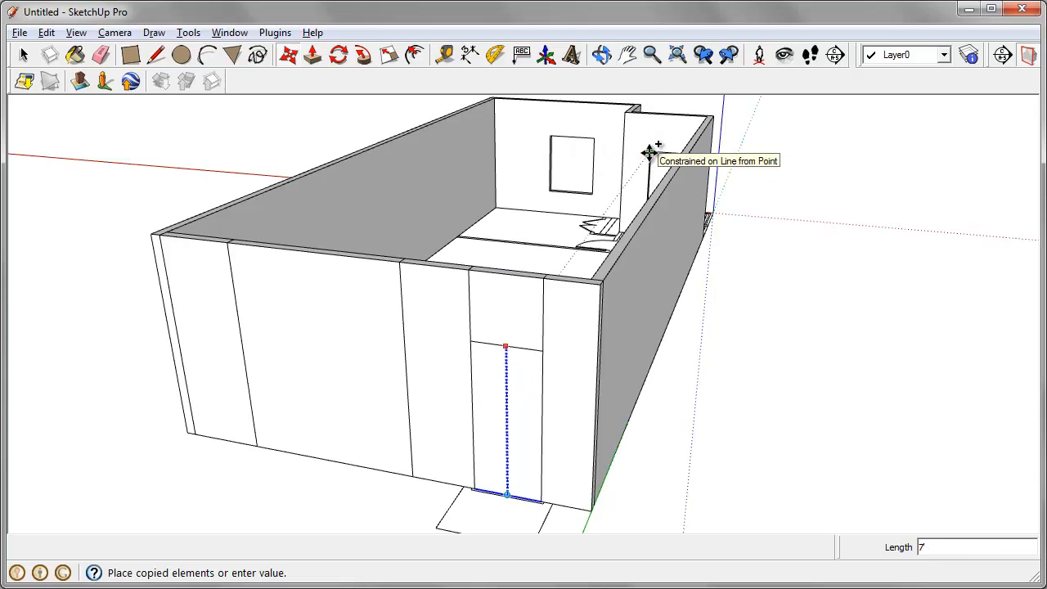
key("Return")
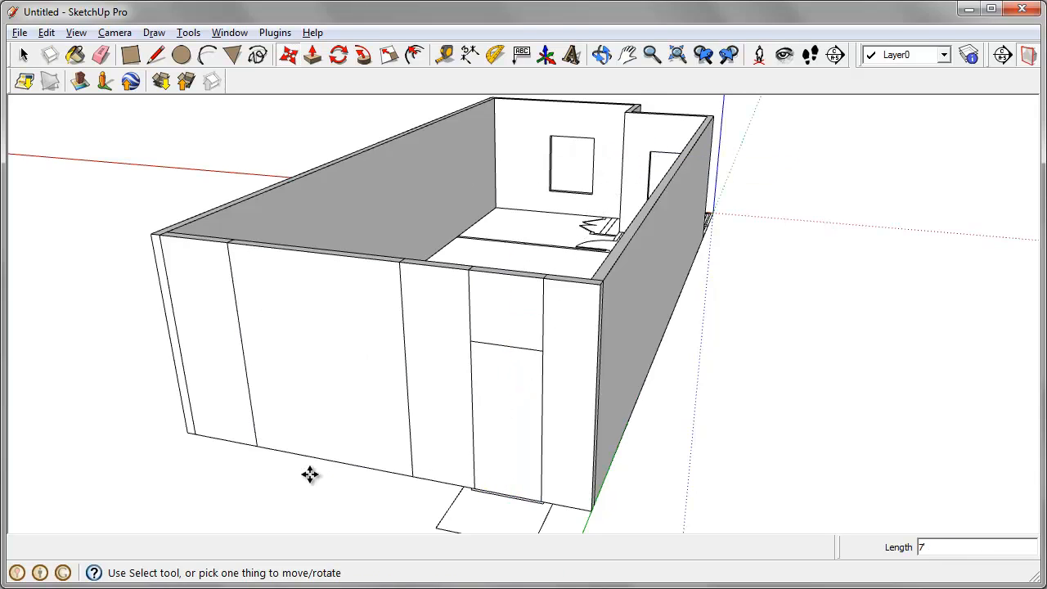
left_click(314, 456, "ctrl")
left_click(381, 303)
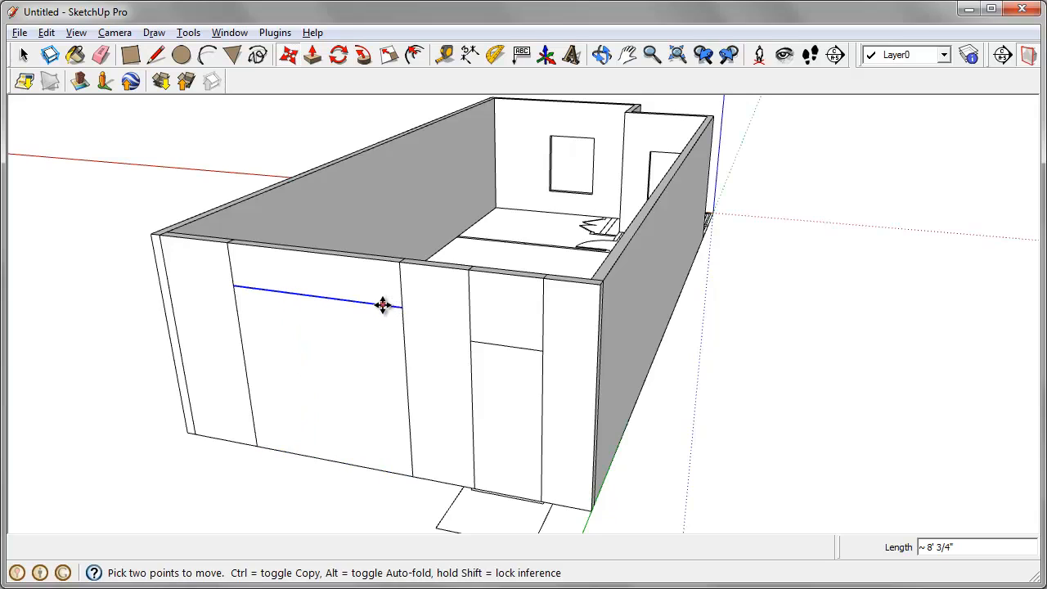
Erase the leftover vertical seam lines around the door and wide opening outlines on the rear wall's faces
key("e")
left_click(170, 273)
left_click_drag(218, 262, 557, 297)
mouse_move(565, 311)
middle_mouse_down()
mouse_move(110, 412)
mouse_move(276, 299)
mouse_move(437, 250)
middle_mouse_up()
left_click(413, 262)
left_click_drag(423, 262, 692, 268)
mouse_move(692, 268)
middle_mouse_down()
mouse_move(554, 276)
mouse_move(752, 283)
mouse_move(761, 322)
mouse_move(595, 317)
middle_mouse_up()
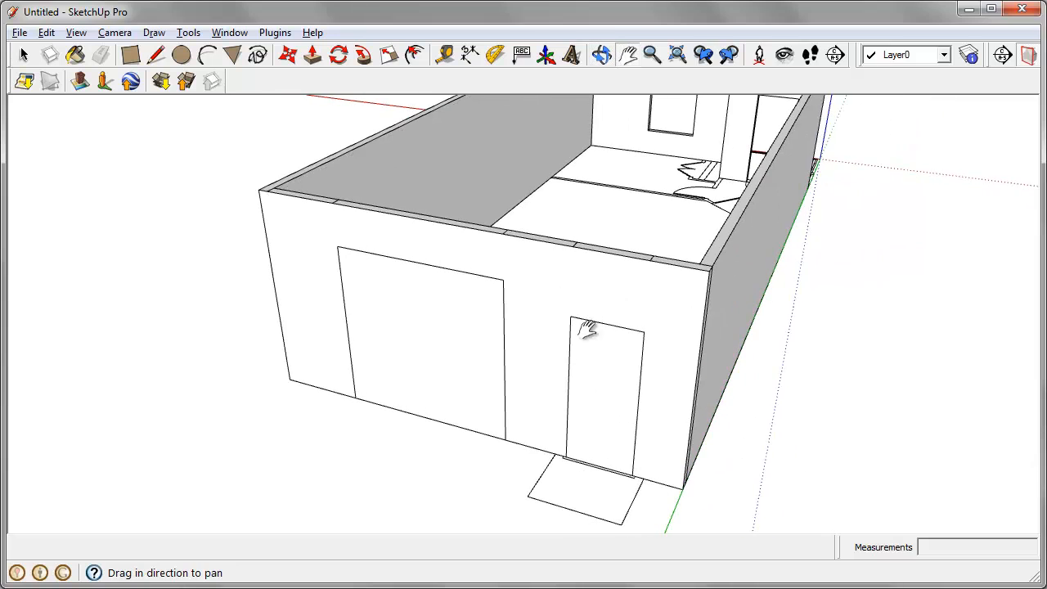
Push the door and wide opening outlines through the rear wall to cut both openings
key("p")
double_click(608, 389)
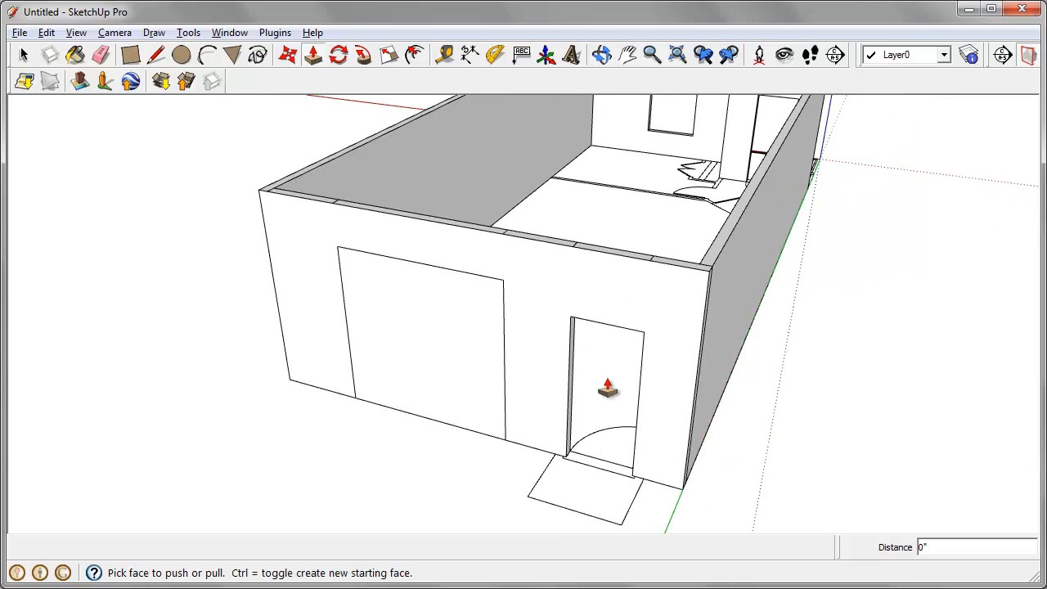
double_click(459, 389)
middle_click_drag(567, 309, 573, 381)
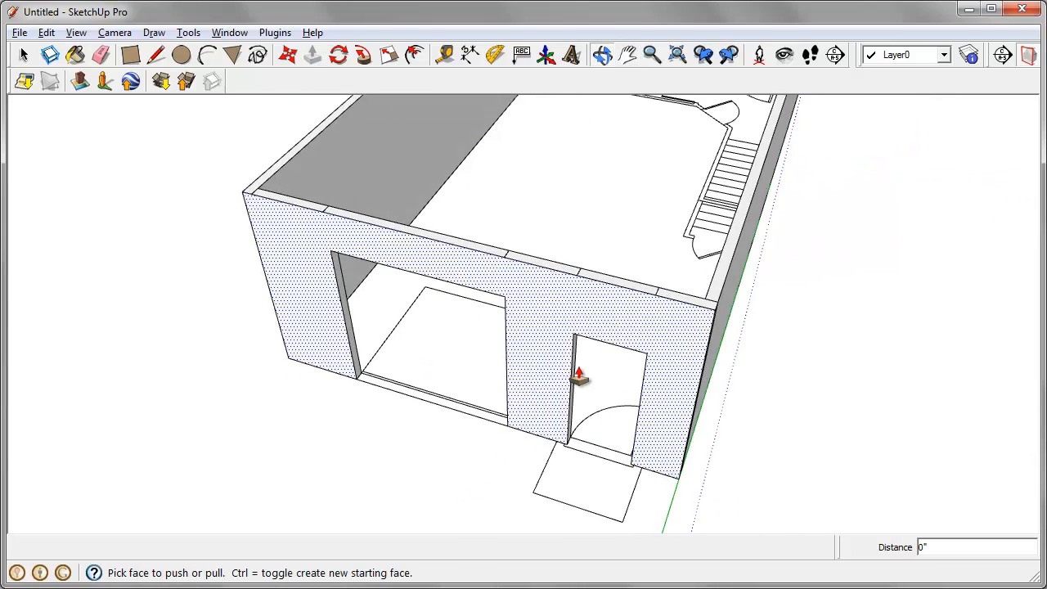
Erase the leftover cross lines along the top face of the rear wall up to its far corner
key("e")
scroll(656, 287, "up", 4)
scroll(664, 281, "up", 2)
left_click(485, 244)
mouse_move(420, 263)
middle_mouse_down("shift")
mouse_move(491, 322)
mouse_move(556, 343)
middle_mouse_up("shift")
scroll(469, 295, "up", 2)
left_click(467, 296)
middle_click_drag(267, 271, 578, 394, "shift")
scroll(347, 308, "up", 1)
left_click(378, 300)
middle_click_drag(176, 268, 304, 344, "shift")
scroll(304, 343, "up", 1)
left_click(289, 309)
scroll(306, 314, "down", 2)
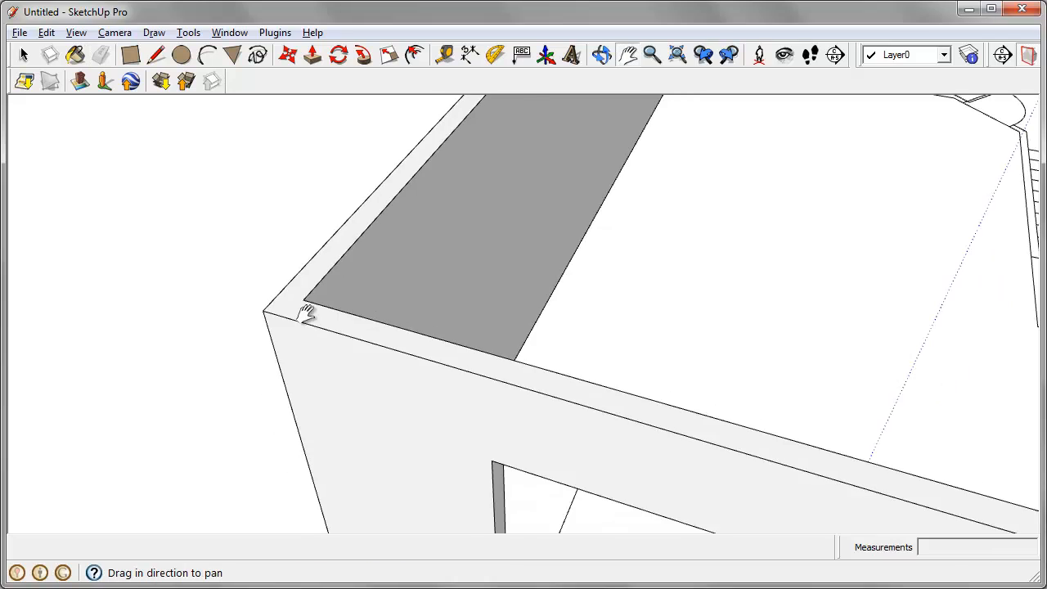
Erase the vertical seam line on the outer face of the long side wall beside its corner
scroll(319, 320, "down", 3)
left_click_drag(582, 421, 442, 302)
scroll(442, 304, "down", 1)
scroll(639, 348, "up", 2)
key("e")
mouse_move(610, 326)
middle_mouse_down()
mouse_move(535, 368)
mouse_move(521, 309)
mouse_move(1026, 322)
middle_mouse_up()
scroll(516, 391, "down", 2)
left_click_drag(564, 258, 718, 346)
scroll(312, 241, "up", 3)
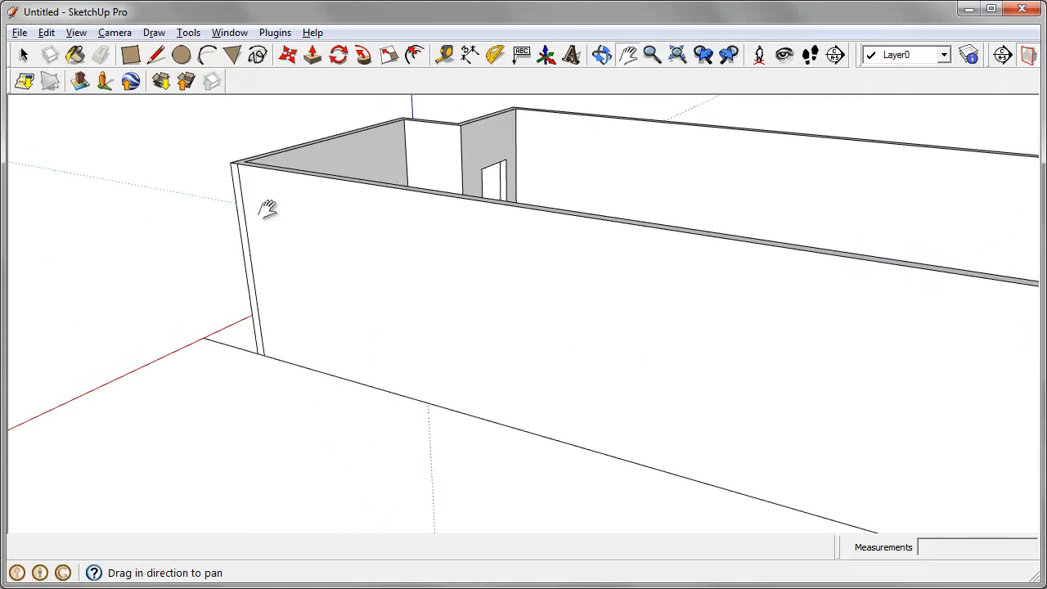
scroll(265, 208, "up", 1)
key("e")
left_click(239, 189)
Select all connected geometry of the exterior walls and make it a group
scroll(244, 191, "down", 2)
middle_click_drag(351, 284, 715, 329)
scroll(715, 330, "down", 2)
left_click_drag(715, 329, 586, 374)
middle_click_drag(587, 374, 559, 336)
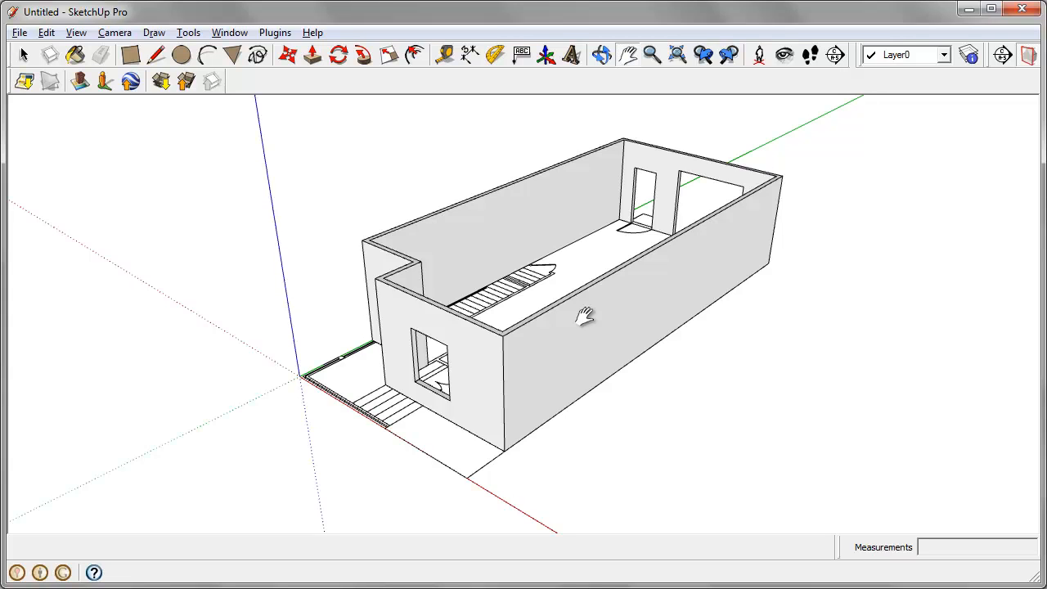
key("space")
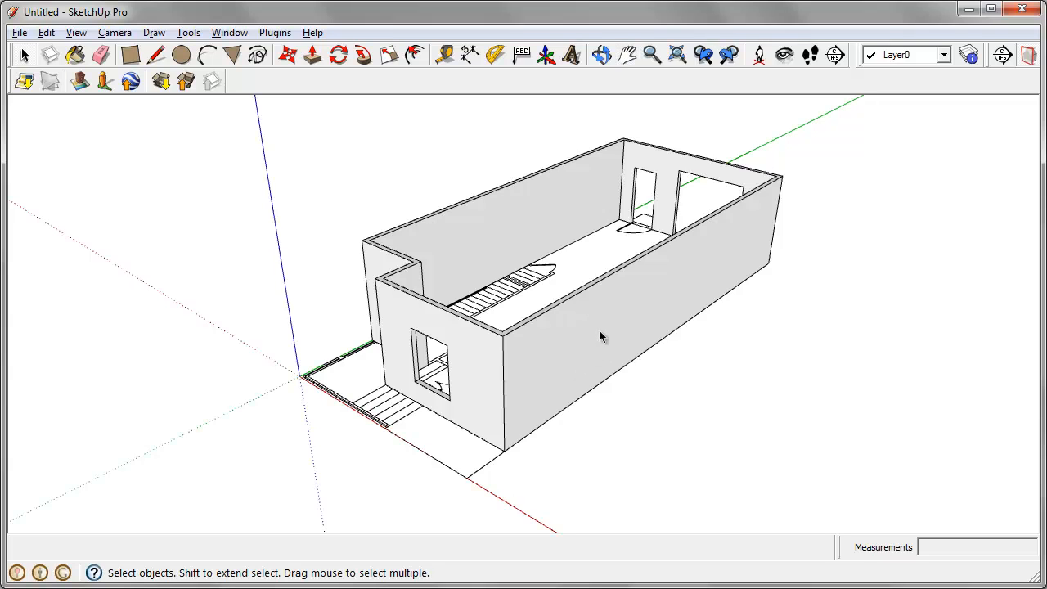
triple_click(602, 323)
triple_click(588, 320)
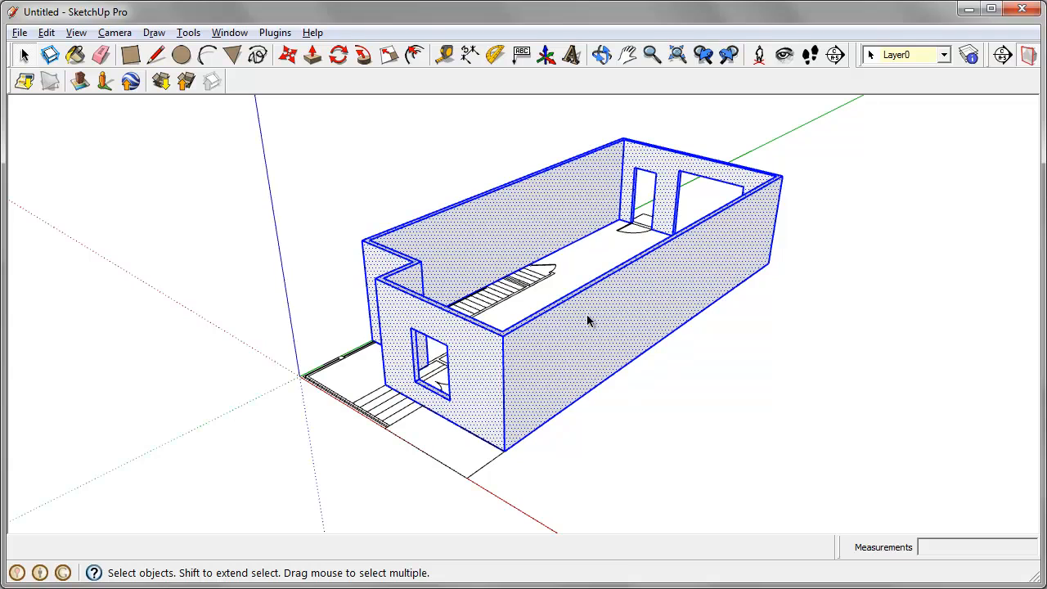
right_click(588, 320)
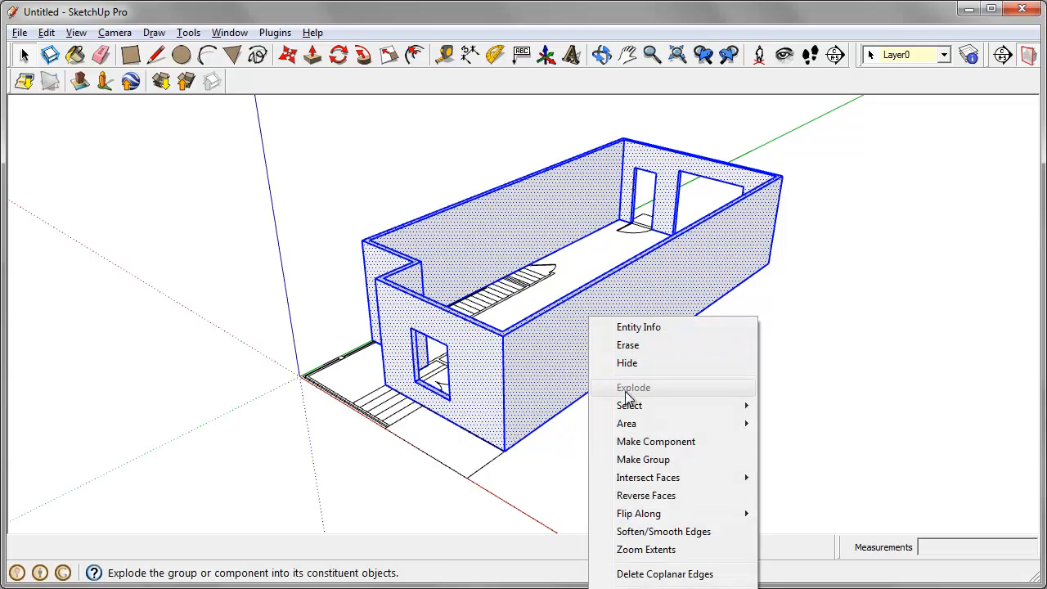
left_click(657, 461)
Draw a 3 1/2" by 7 3/4" rectangle over the closet wall stub on the plan, against the window wall
middle_click_drag(643, 510, 677, 413)
middle_click_drag(787, 365, 635, 437)
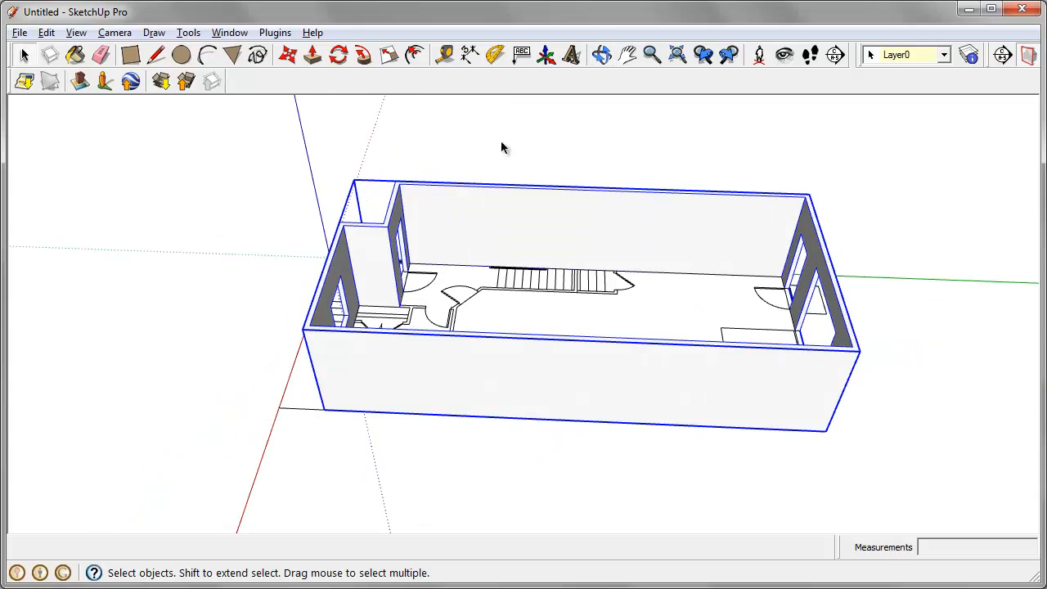
middle_click_drag(460, 378, 322, 352)
middle_click_drag(465, 258, 743, 381)
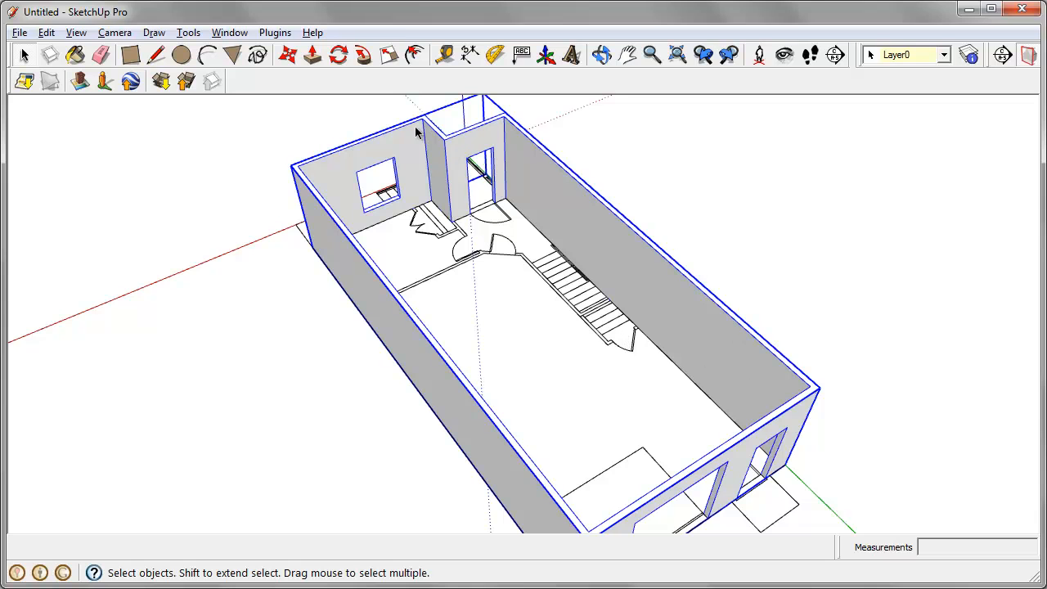
scroll(445, 162, "up", 6)
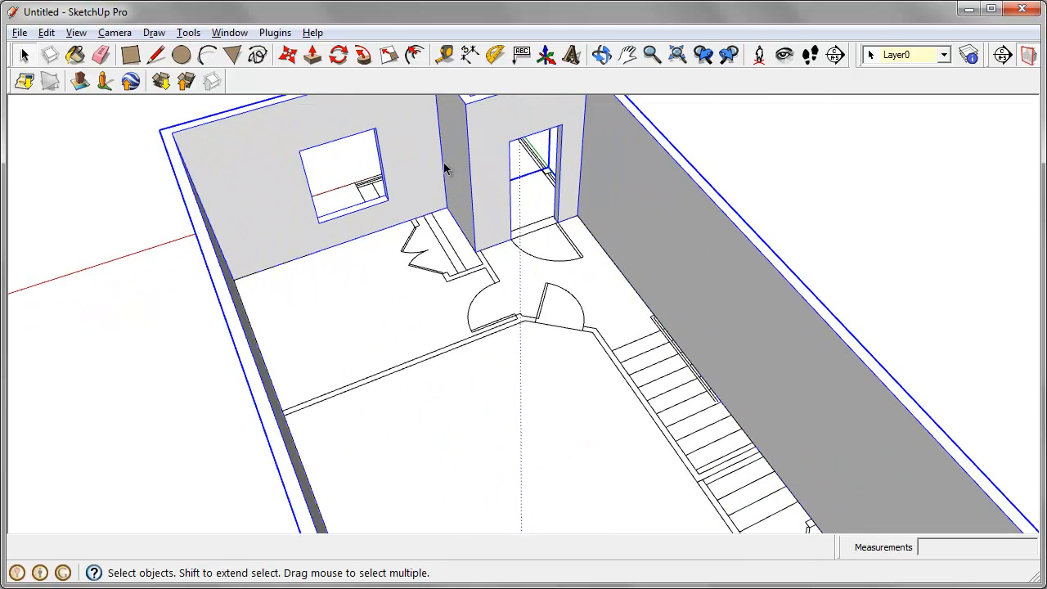
key("r")
scroll(404, 180, "up", 4)
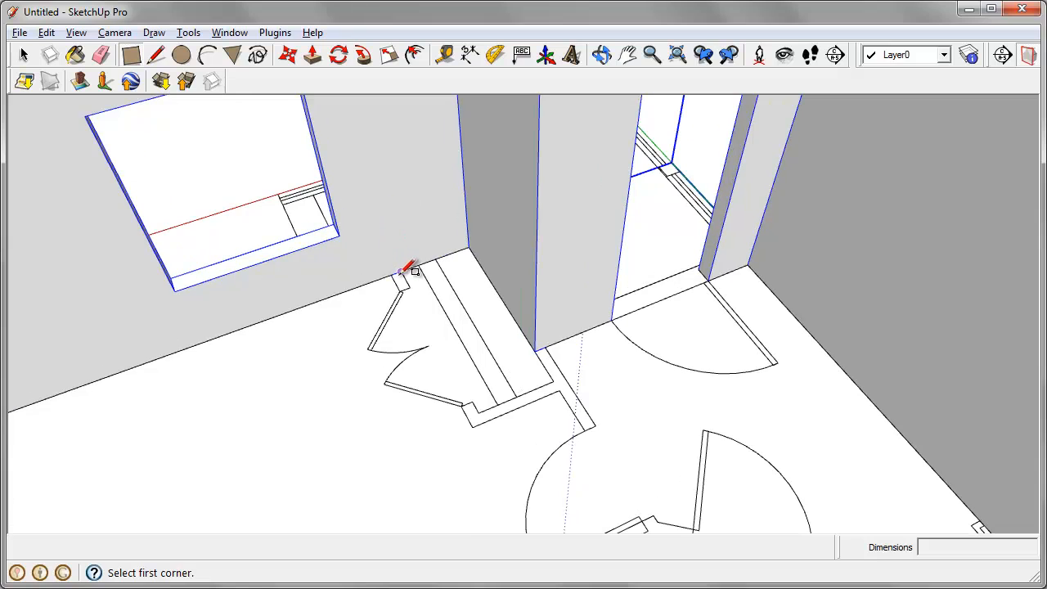
left_click(391, 275)
left_click(412, 287)
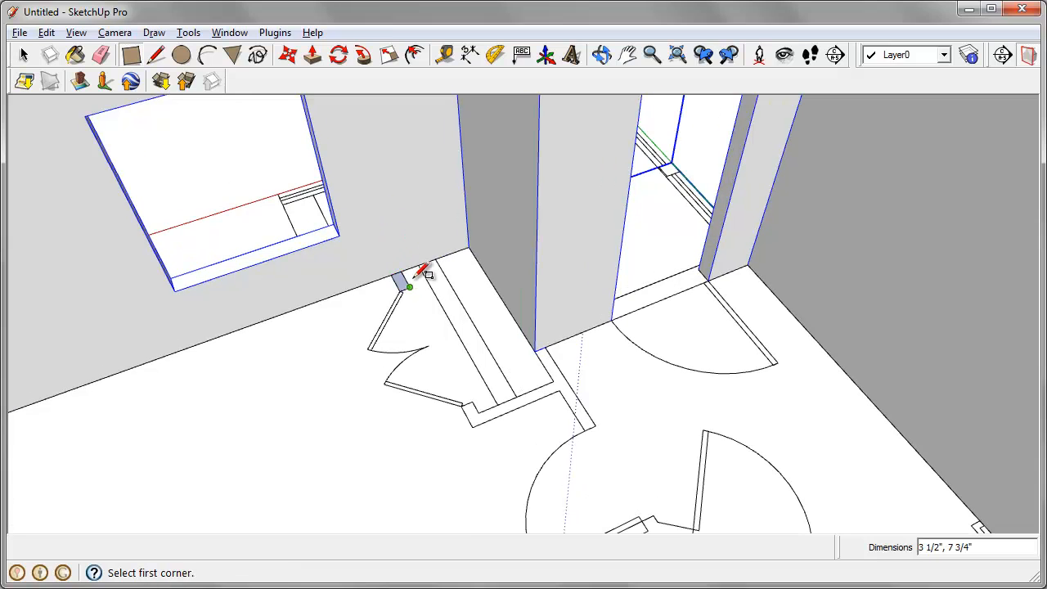
Extrude the closet stub rectangle up 9'
key("p")
left_click(401, 288)
scroll(401, 291, "down", 5)
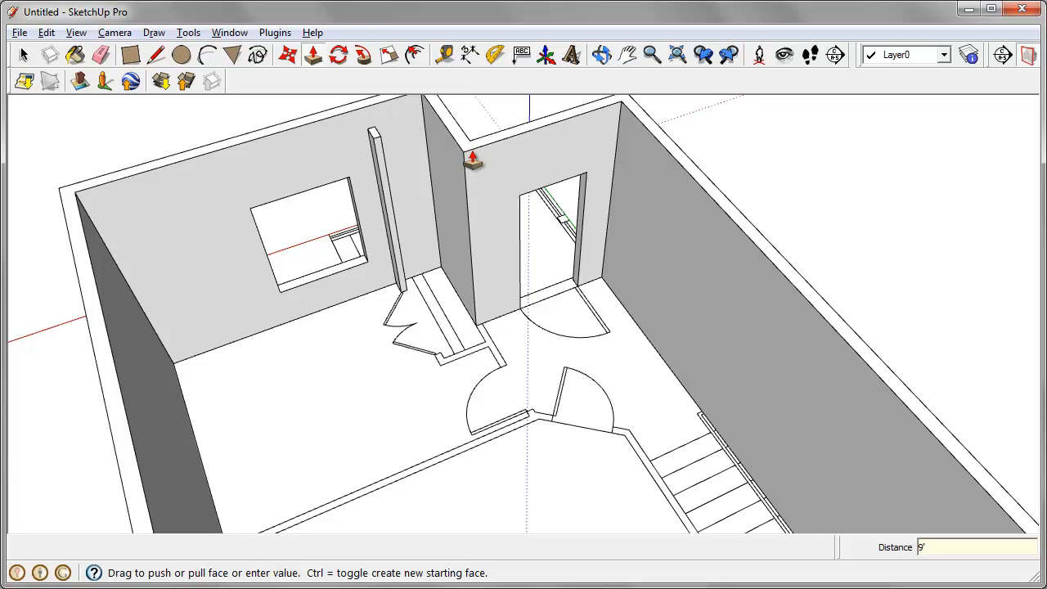
Extrude the closet stub's end face 4' across the closet door opening, and another 4 1/4" as a separate section along the jamb
middle_click_drag(396, 356, 428, 355)
scroll(393, 352, "up", 3)
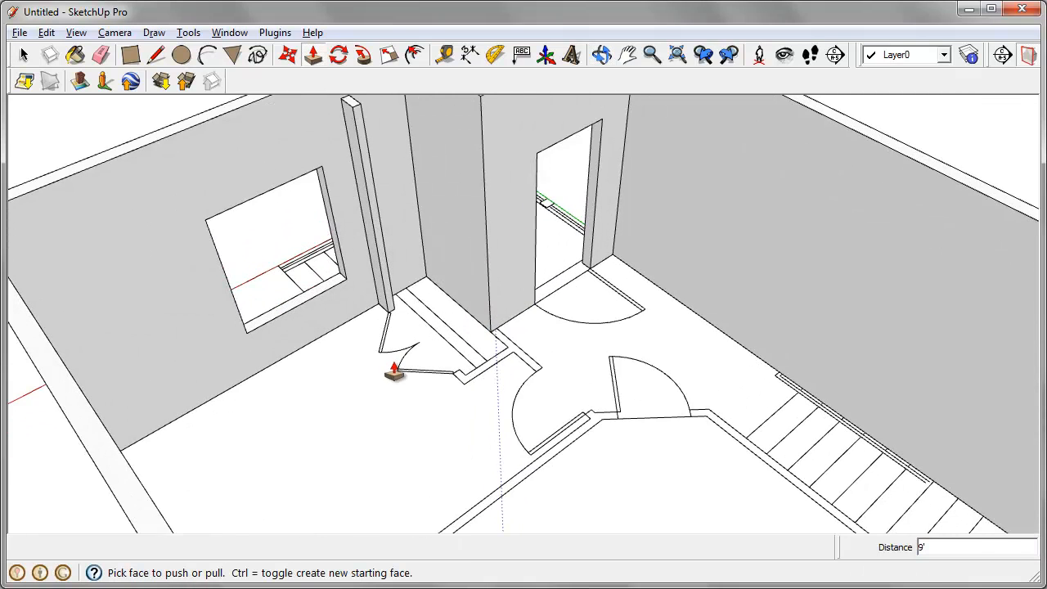
left_click(313, 55)
left_click(390, 285)
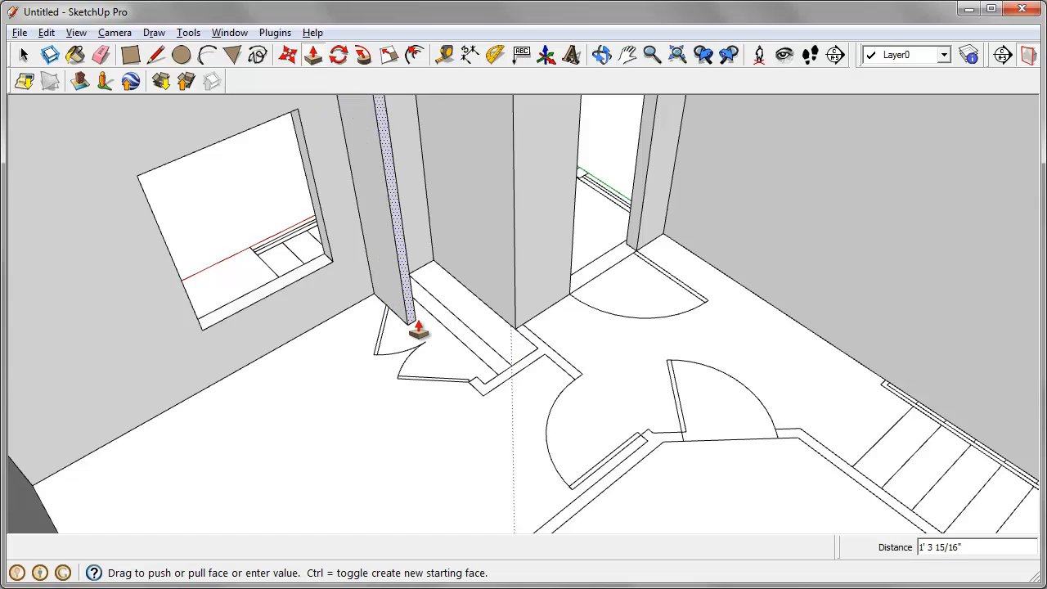
key("ctrl")
scroll(450, 385, "up", 5)
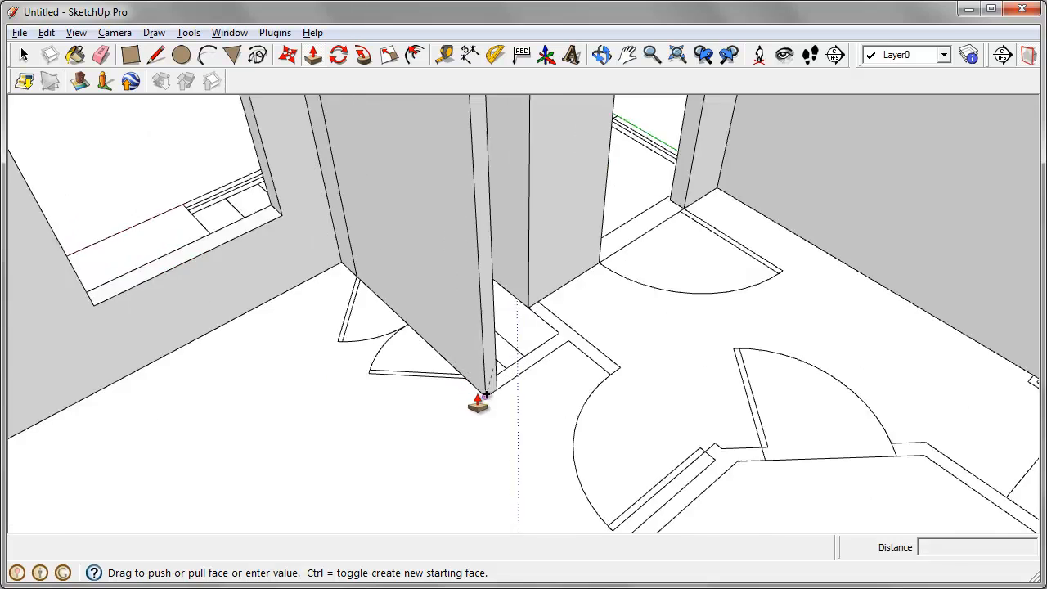
left_click(462, 378)
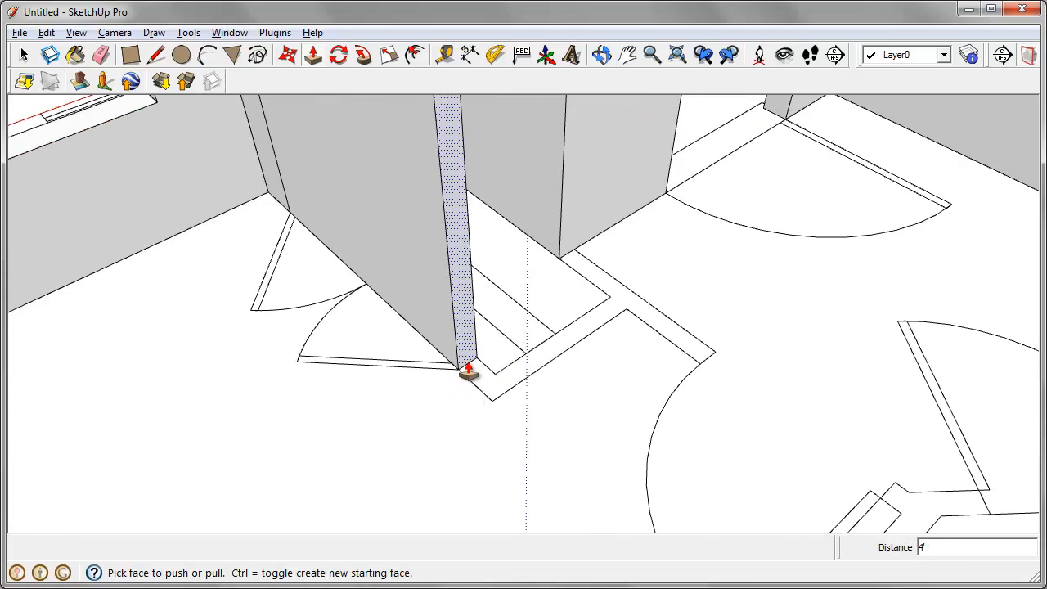
left_click(467, 365)
left_click(521, 368)
Extend the closet wall's end through the side wall's thickness, and extrude its side face along the plan to the hall wall
middle_click_drag(569, 375, 397, 315)
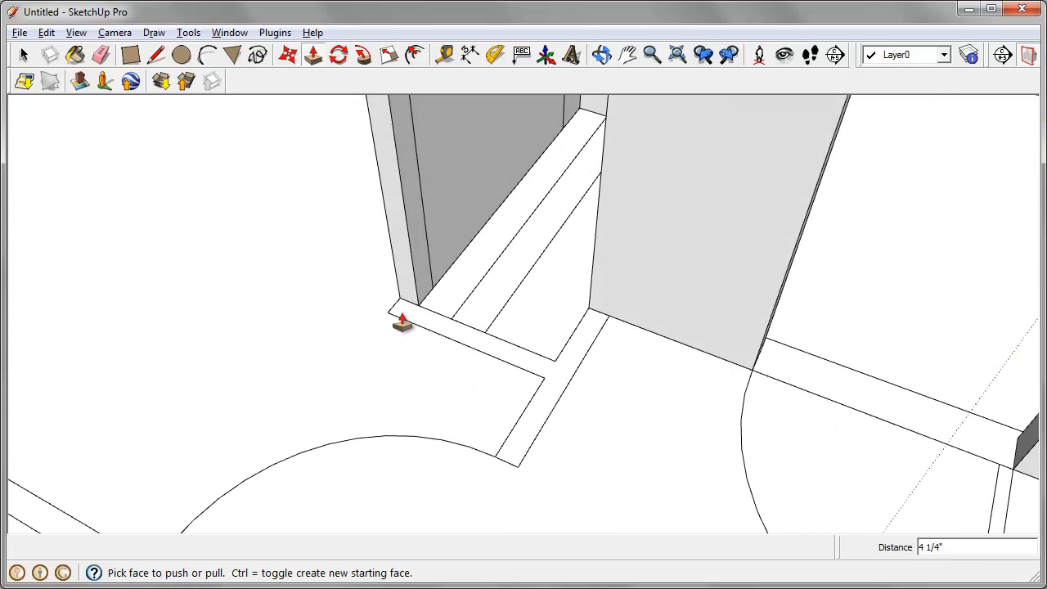
left_click(402, 300)
left_click(419, 311)
left_click(419, 310)
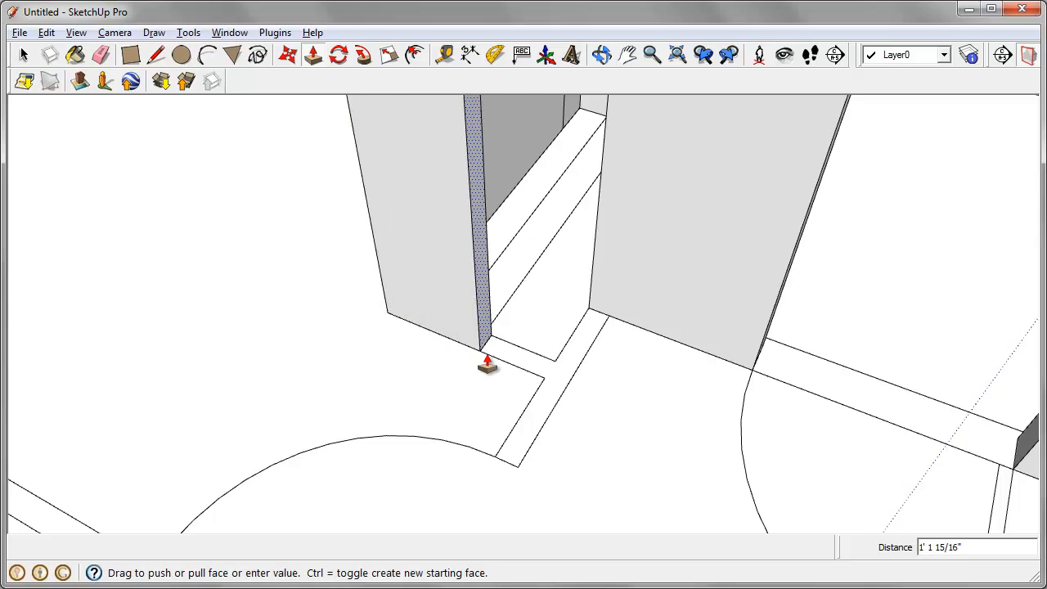
left_click(535, 405)
Extend the closet side wall through the hall wall's thickness, and extrude the hall wall to the doorway's near jamb
middle_click_drag(508, 373, 425, 376, "shift")
left_click(464, 373)
left_click(478, 404)
left_click(477, 389)
left_click(437, 481)
Extrude the hall wall's end face across the doorway opening, and again as a separate section along the far jamb to the plan's wall corner
middle_click_drag(419, 458, 523, 281, "shift")
left_click(522, 282)
left_click(397, 460)
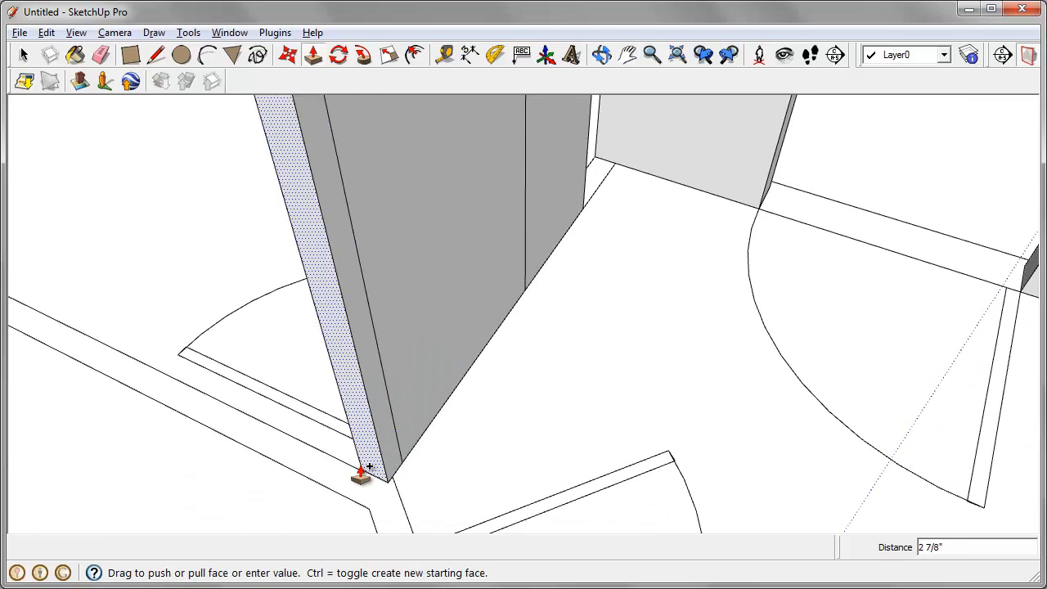
left_click(335, 472)
Extend the hall wall's opposite end 1' to meet the exterior wall
middle_click_drag(495, 204, 98, 515, "shift")
middle_click_drag(449, 237, 470, 462, "shift")
scroll(488, 463, "down", 4)
left_click(402, 295)
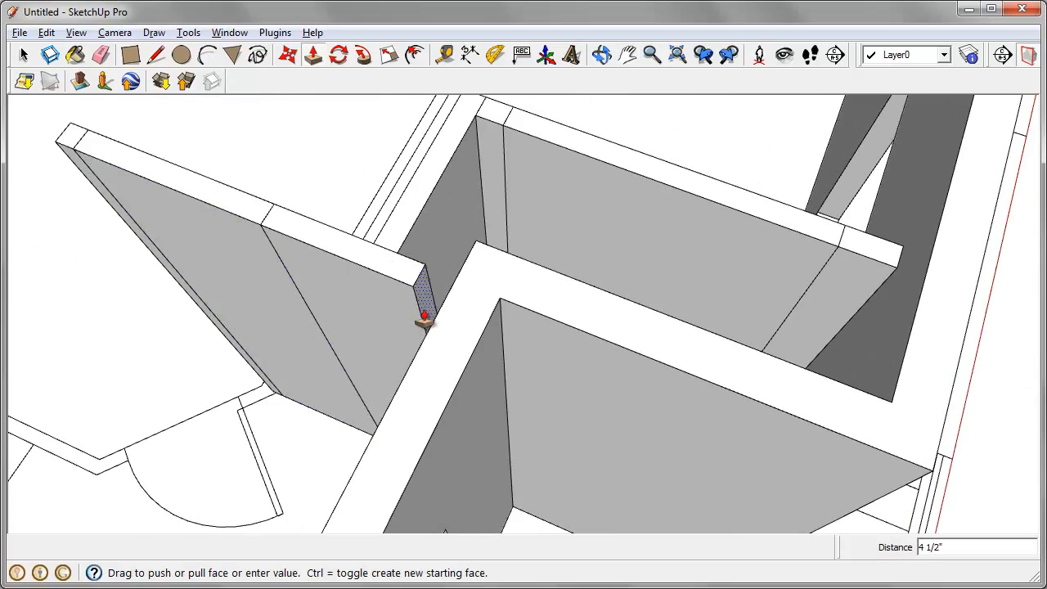
Extend the hall wall through the crossing wall's thickness at the corner, and extrude its side face along the plan to the far exterior wall
middle_click_drag(430, 325, 613, 222, "shift")
mouse_move(617, 351)
middle_mouse_down()
mouse_move(627, 385)
mouse_move(629, 352)
middle_mouse_up()
scroll(628, 360, "up", 3)
scroll(629, 352, "up", 3)
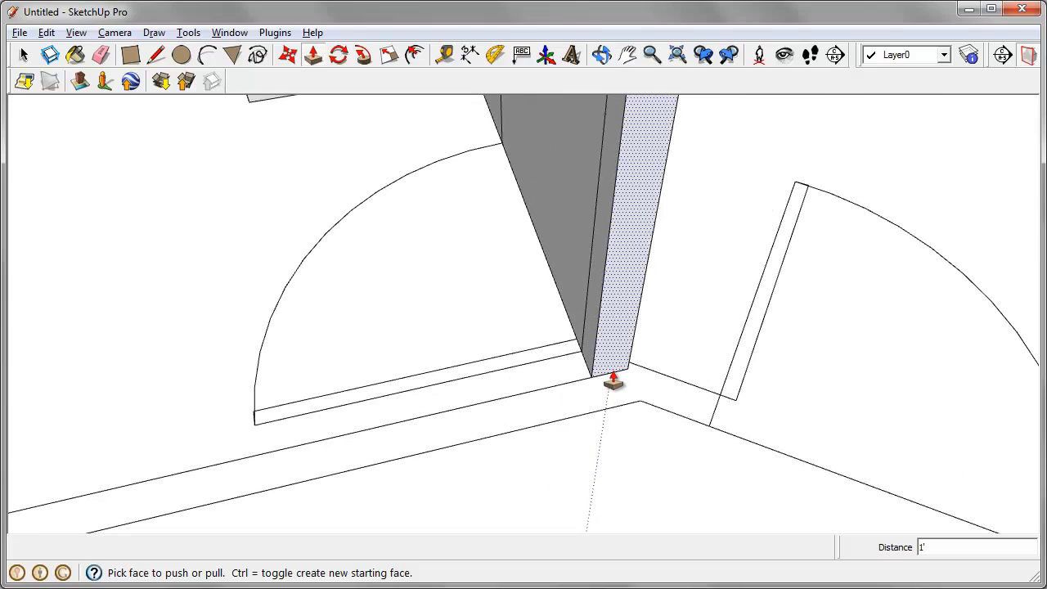
left_click(607, 374)
left_click(589, 423)
scroll(606, 389, "down", 4)
middle_click_drag(605, 389, 604, 379, "shift")
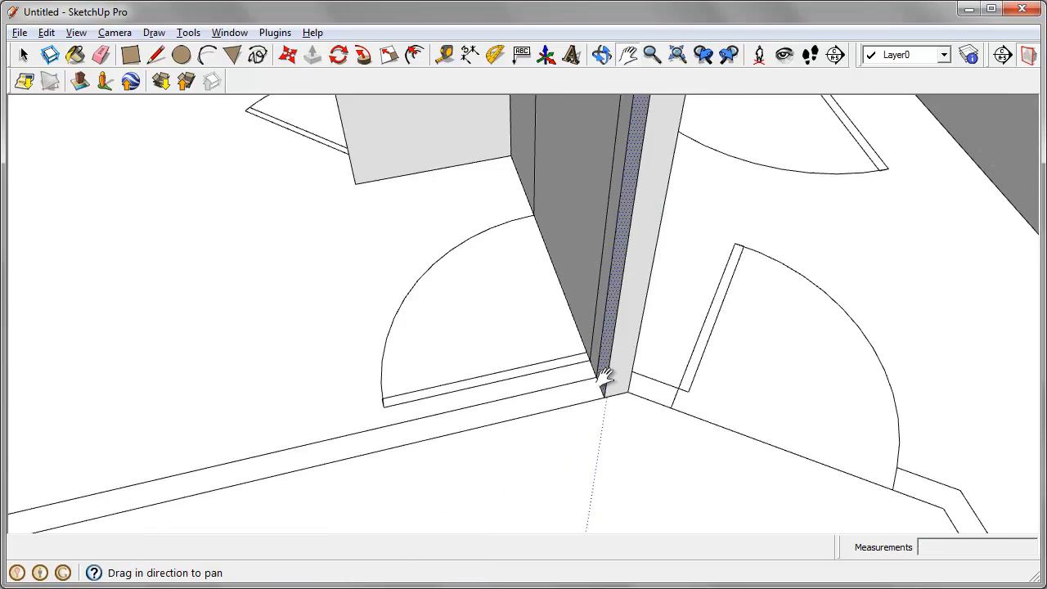
middle_click_drag(378, 426, 471, 398, "shift")
left_click(468, 402)
left_click(59, 430)
Trace the angled doorway wall's outline from the hall wall's corner around the bend, closing it with a 3 1/2" line across the wall
scroll(59, 428, "down", 3)
middle_click_drag(486, 346, 418, 302, "shift")
scroll(421, 301, "up", 3)
middle_click_drag(447, 261, 440, 150, "shift")
scroll(446, 256, "down", 2)
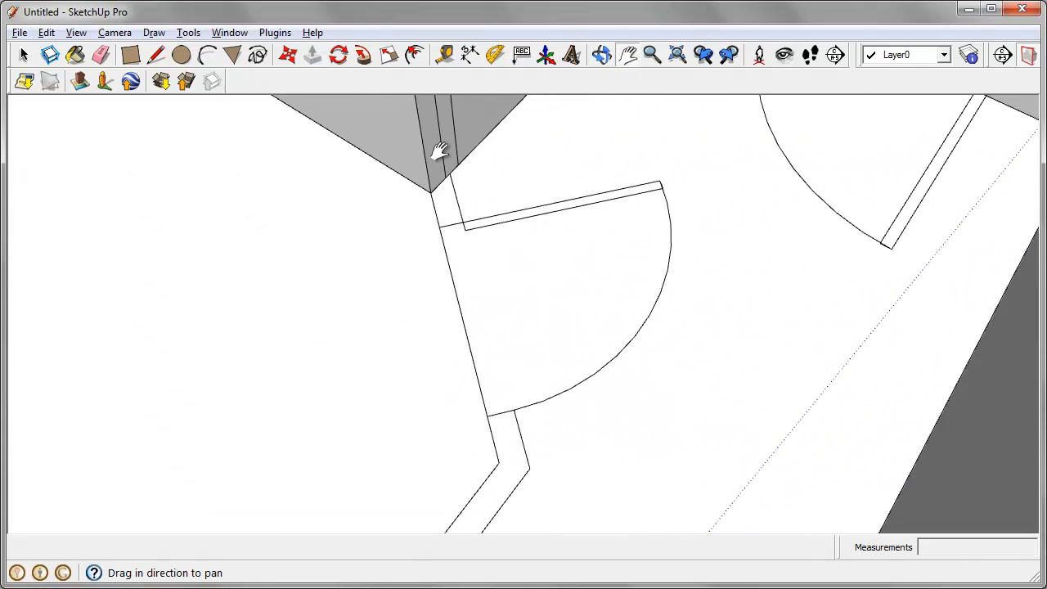
scroll(456, 167, "up", 2)
key("l")
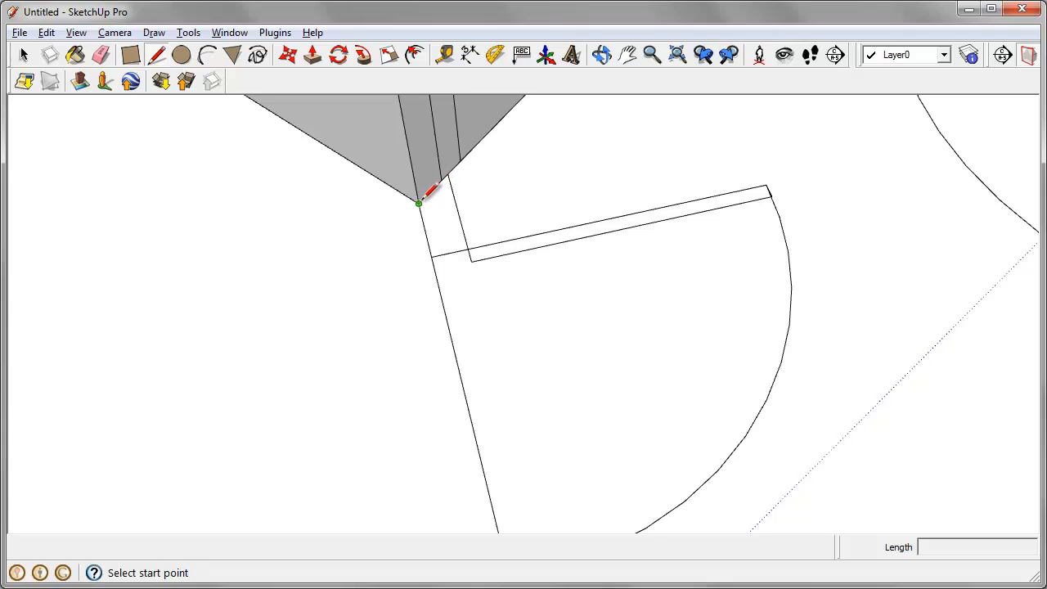
left_click(418, 202)
left_click(431, 257)
middle_click_drag(457, 209, 585, 436)
left_click(548, 467)
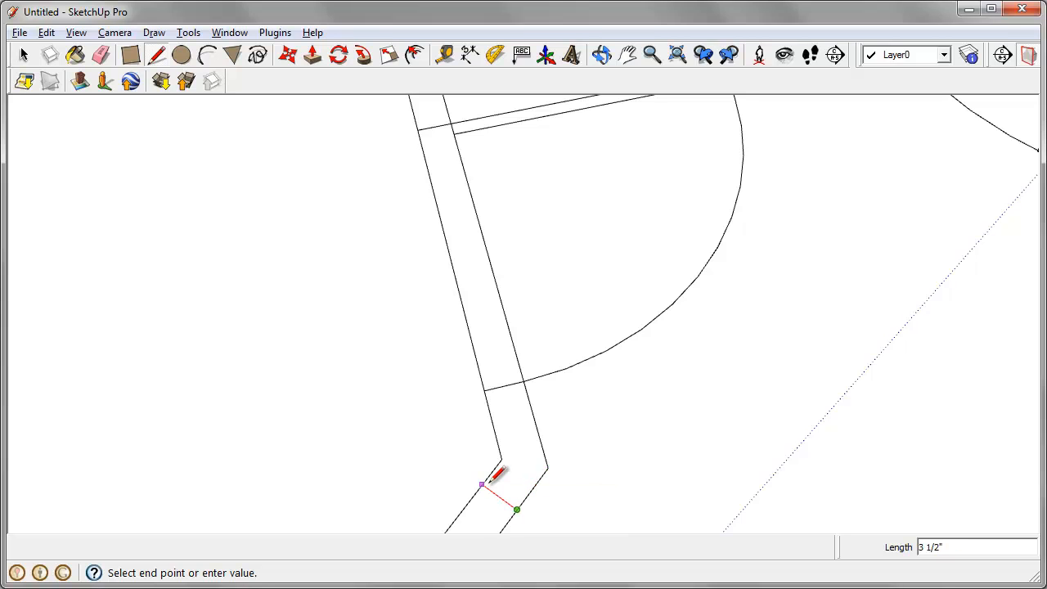
middle_click_drag(491, 399, 519, 490)
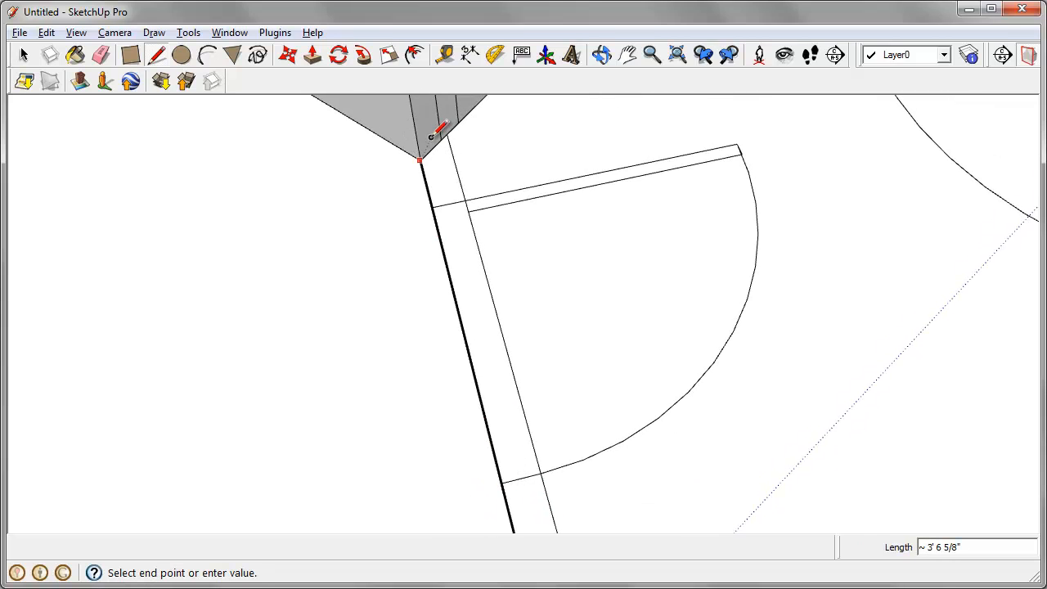
left_click(421, 145)
Divide the traced angled wall face with a line across it at the doorway's far jamb
scroll(441, 155, "down", 2)
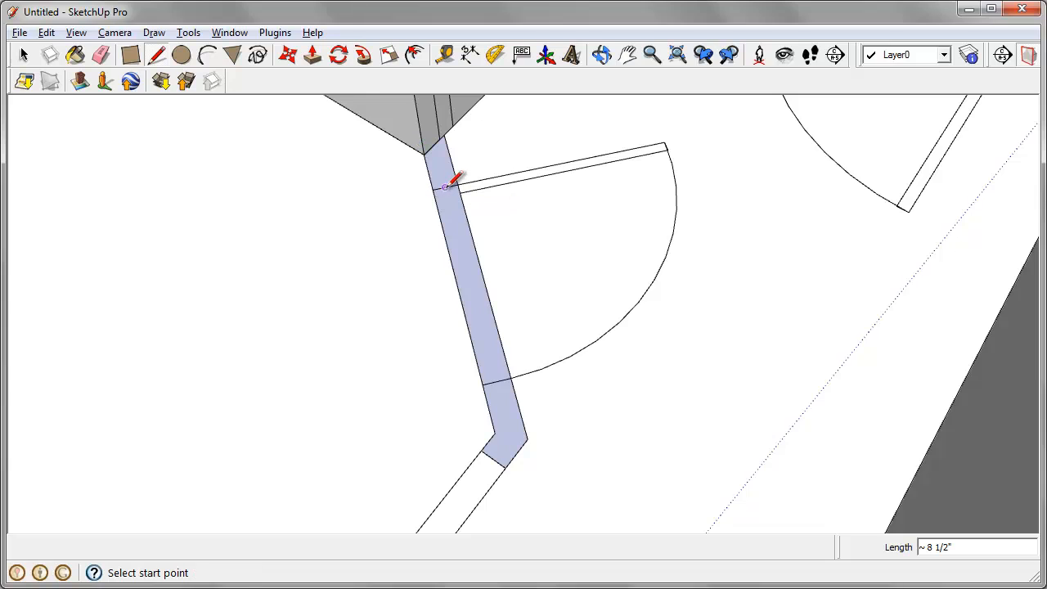
key("Escape")
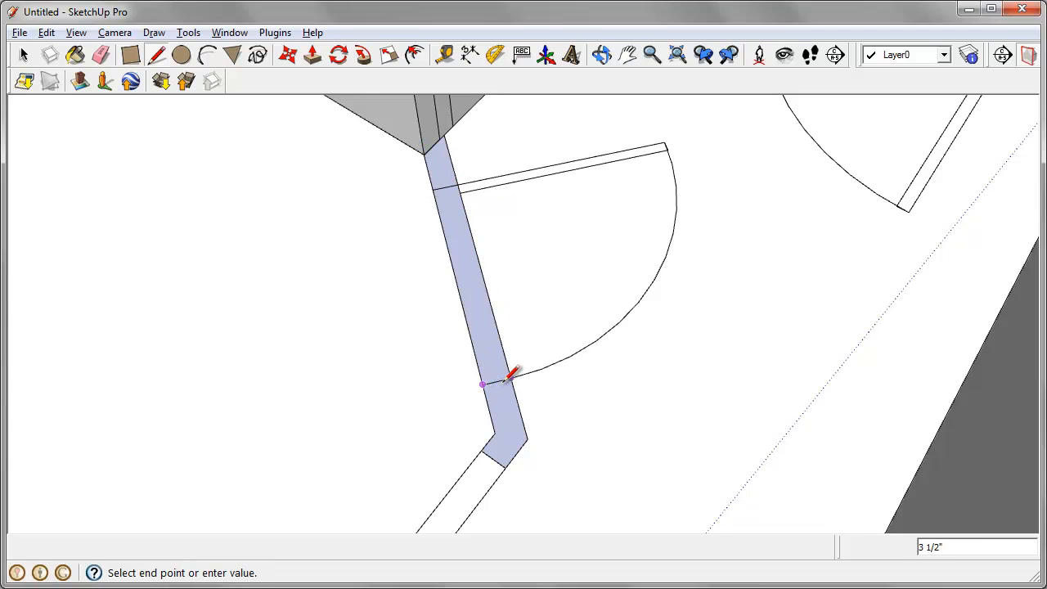
scroll(514, 360, "down", 1)
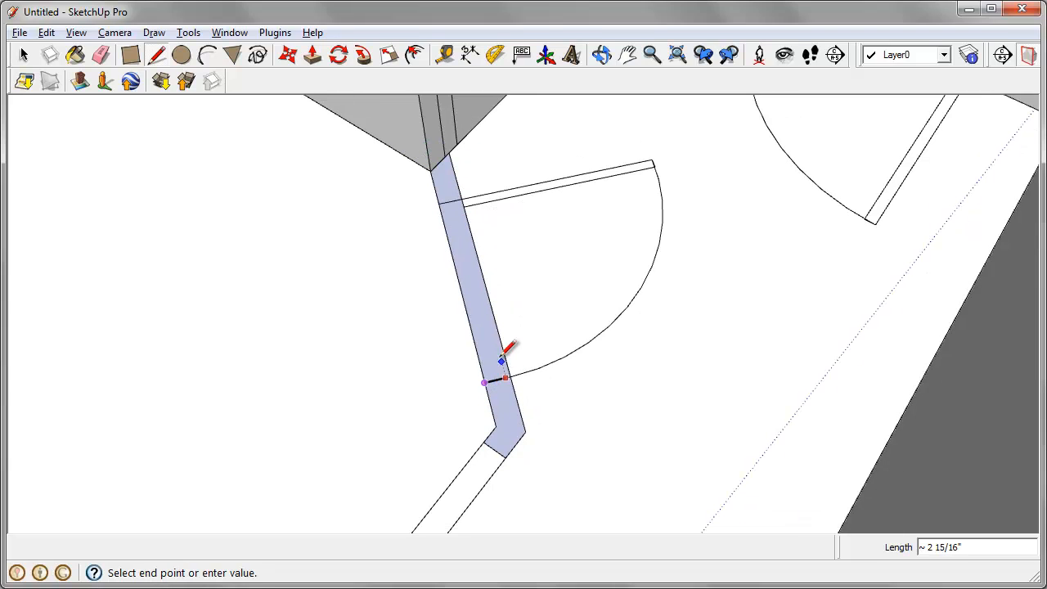
key("p")
left_click(439, 197)
scroll(439, 196, "down", 3)
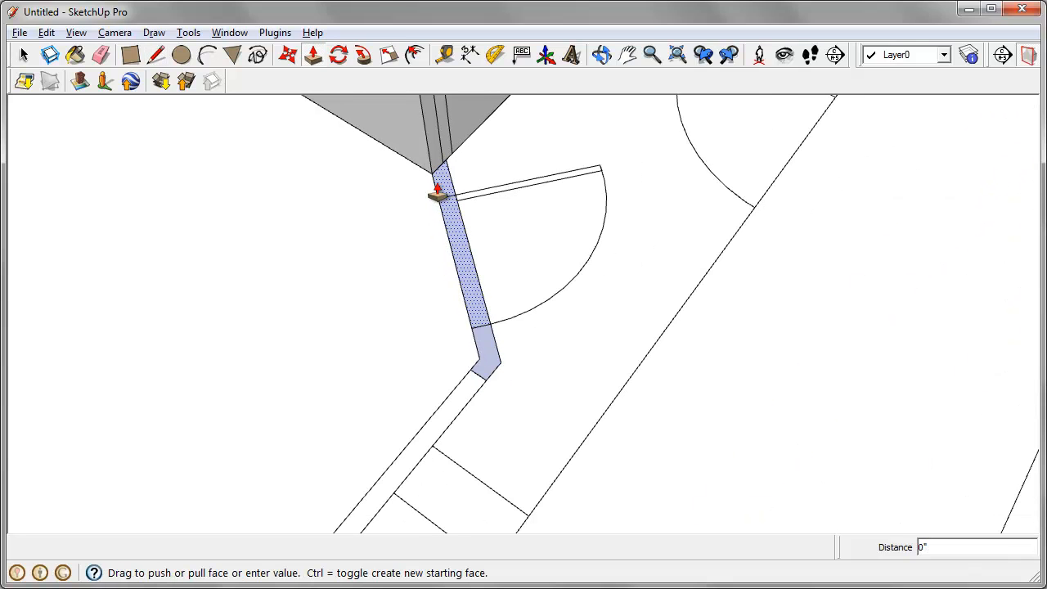
key("Escape")
Divide the traced angled wall face with a 3 1/2" line at the doorway jamb nearest the extruded wall
scroll(439, 197, "down", 2)
middle_click_drag(439, 196, 472, 259, "shift")
scroll(495, 339, "up", 5)
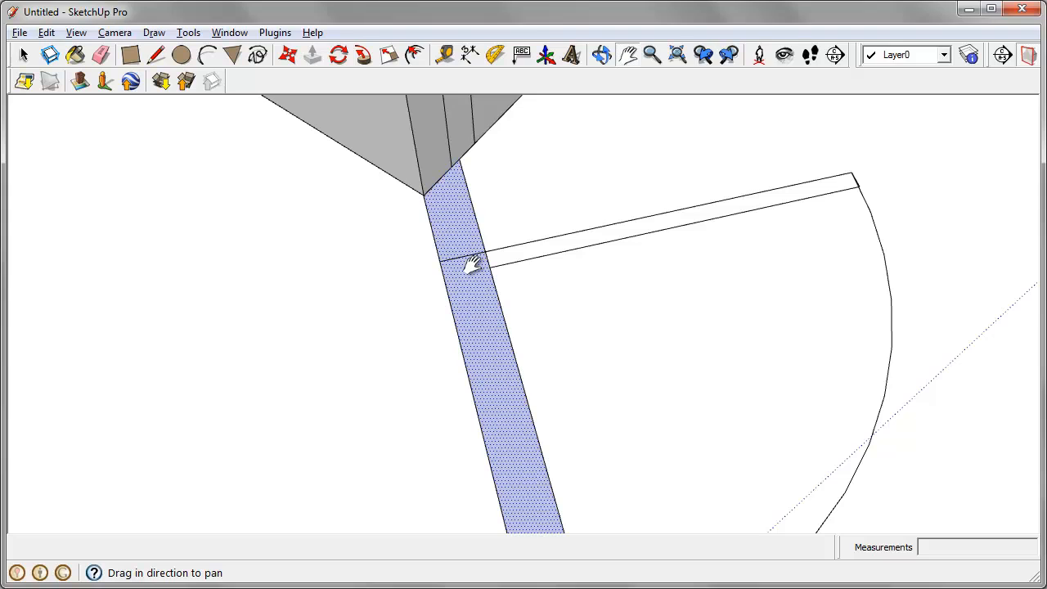
key("space")
triple_click(470, 258)
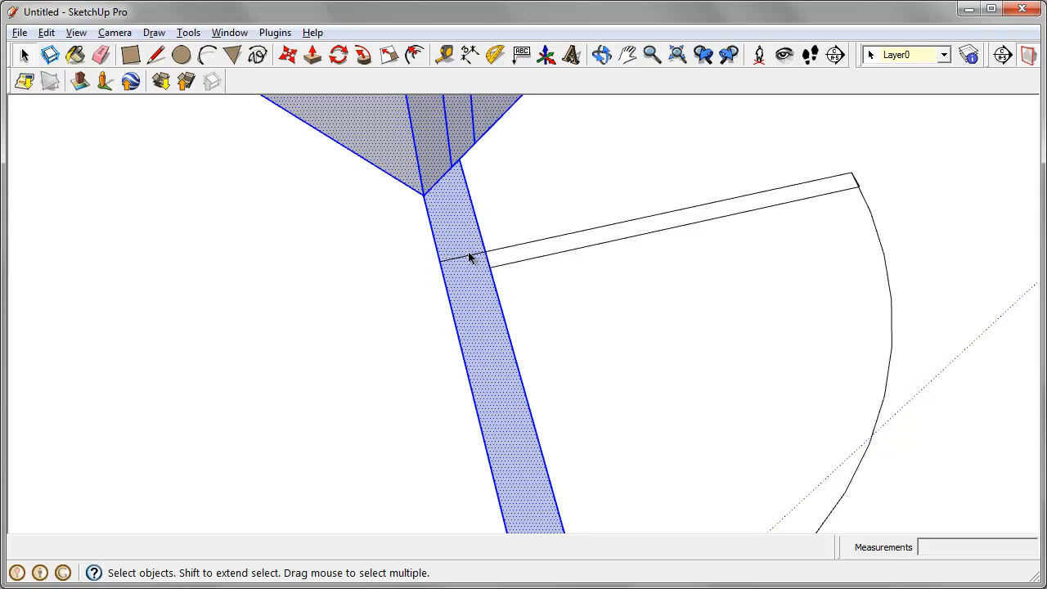
left_click(470, 260)
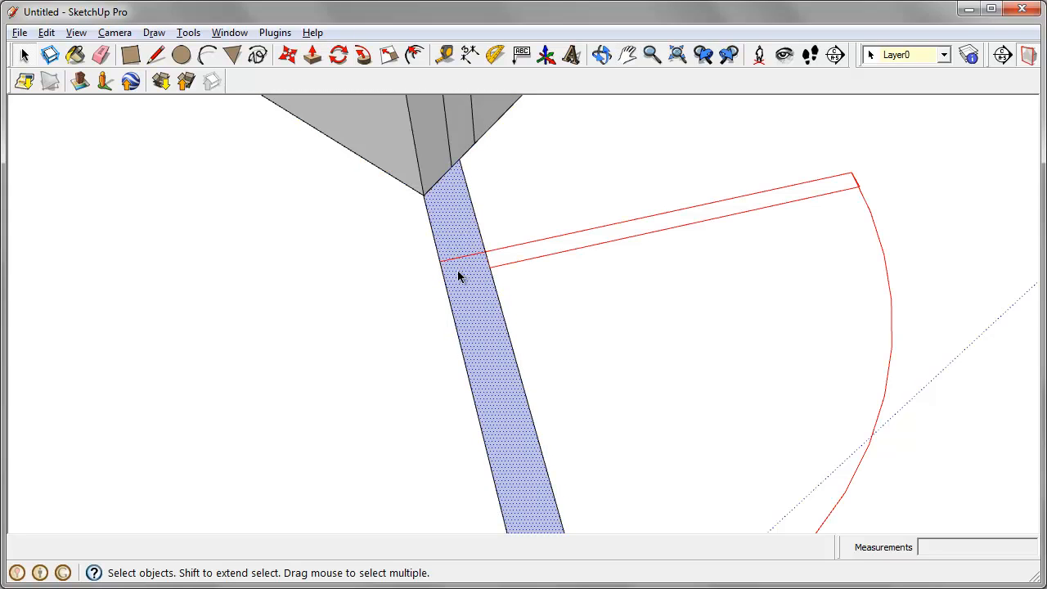
key("l")
left_click(439, 260)
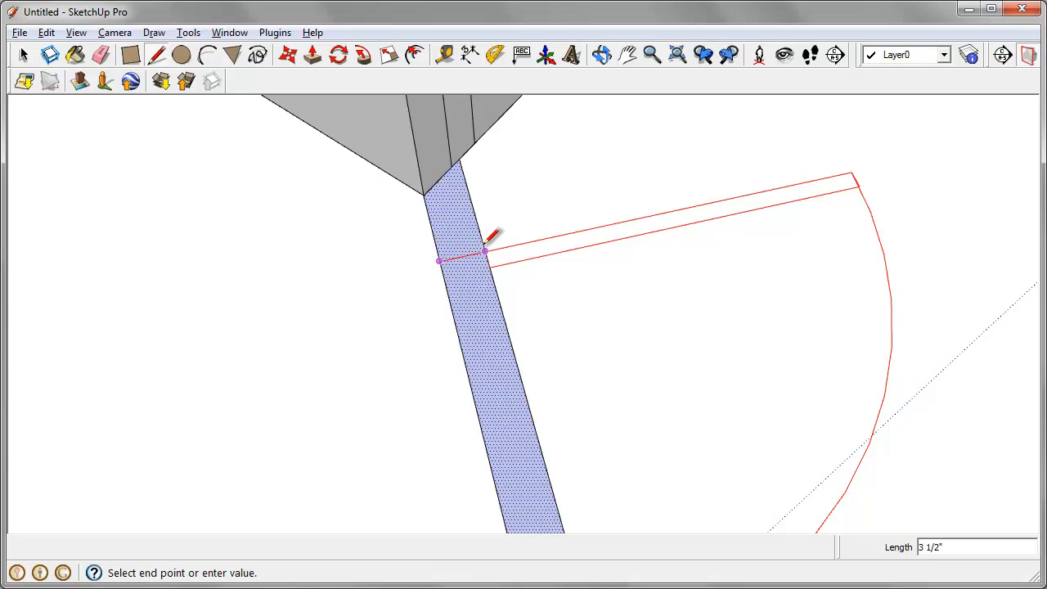
Extrude the two wall sections flanking the angled doorway up 9' to the top of the existing walls
scroll(482, 296, "down", 2)
middle_click_drag(482, 296, 471, 222, "shift")
scroll(481, 264, "down", 1)
middle_click_drag(482, 264, 482, 302, "shift")
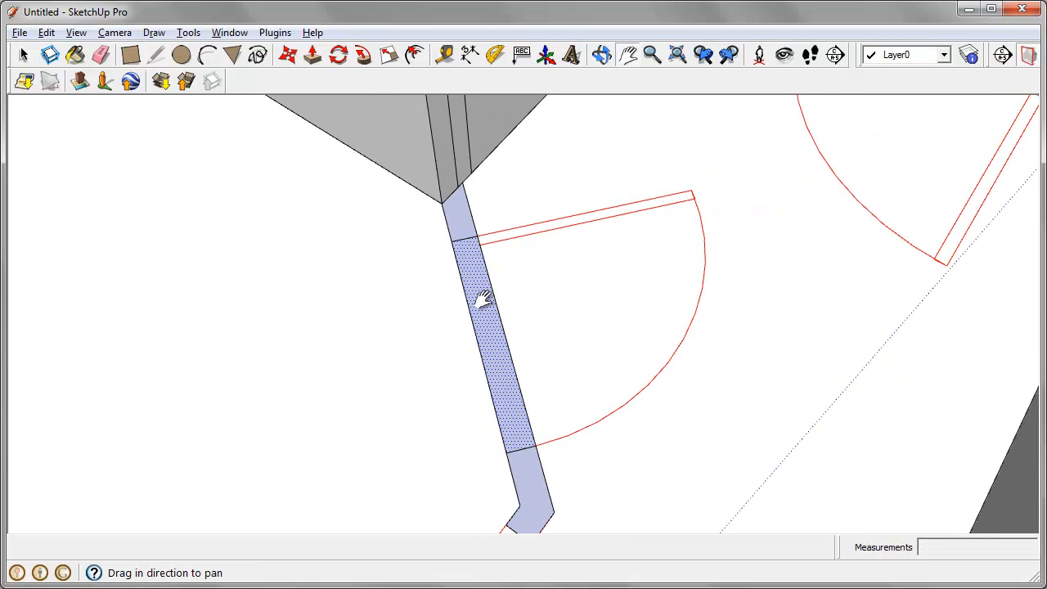
key("p")
left_click(466, 228)
scroll(465, 213, "down", 2)
middle_click_drag(465, 213, 490, 304, "shift")
scroll(491, 325, "down", 3)
left_click(472, 168)
left_click(517, 449)
left_click(480, 180)
Extrude the doorway section 7' high, and extend its top as a separate header section up to the adjoining wall tops
middle_click_drag(491, 346, 533, 383)
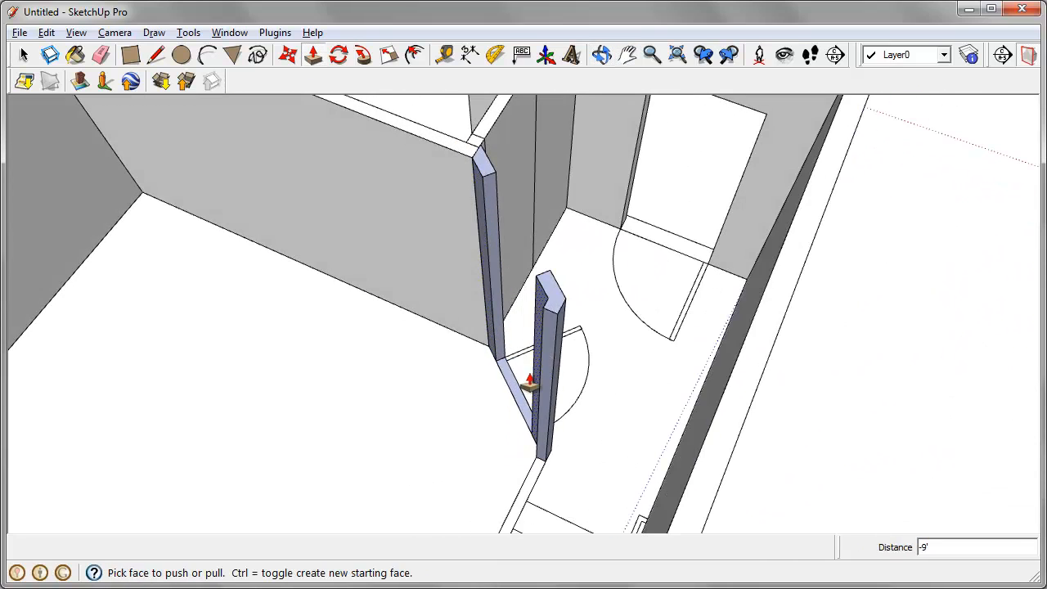
left_click(510, 385)
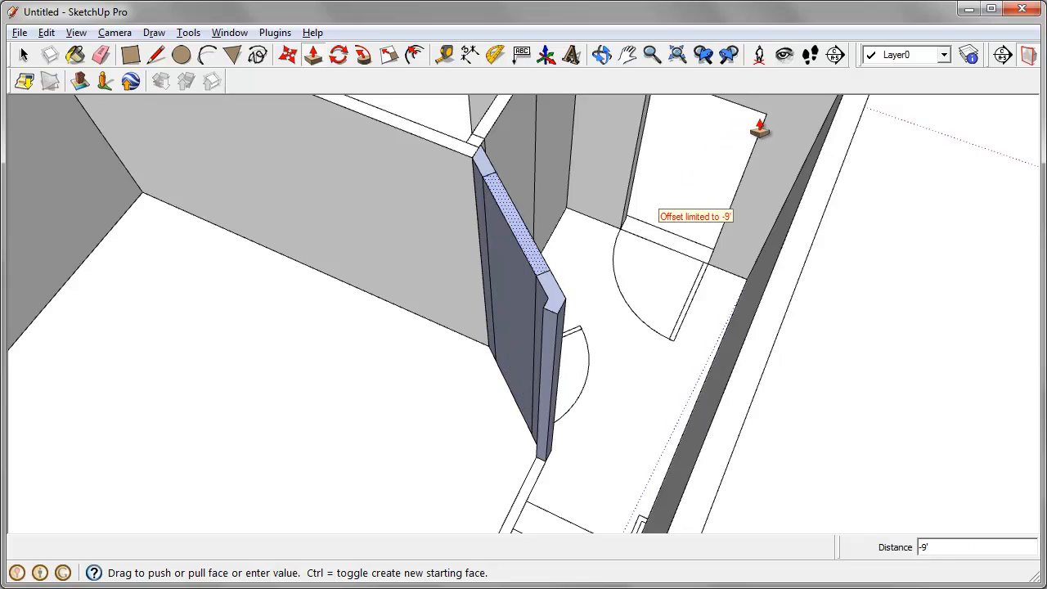
type("7")
key("Return")
left_click(508, 277)
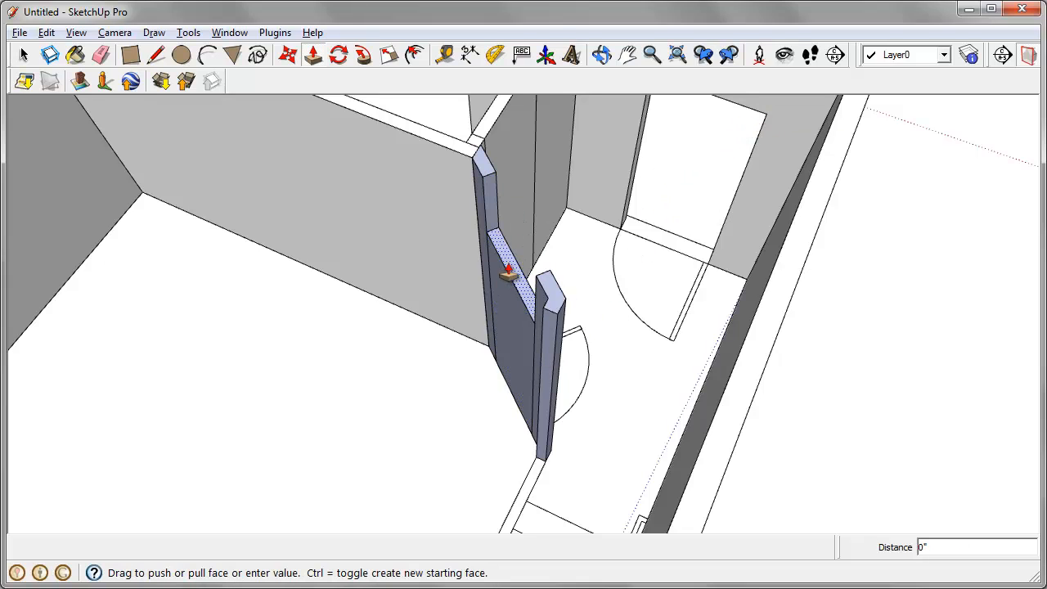
key("ctrl")
left_click(509, 255)
left_click(538, 284)
Push the panel below the header through the wall's thickness to open the angled doorway
middle_click_drag(502, 349, 665, 336)
left_click(557, 344)
left_click(553, 314)
Erase the seam lines across the angled wall's top and beside the header on its room side
middle_click_drag(601, 418, 601, 417)
key("e")
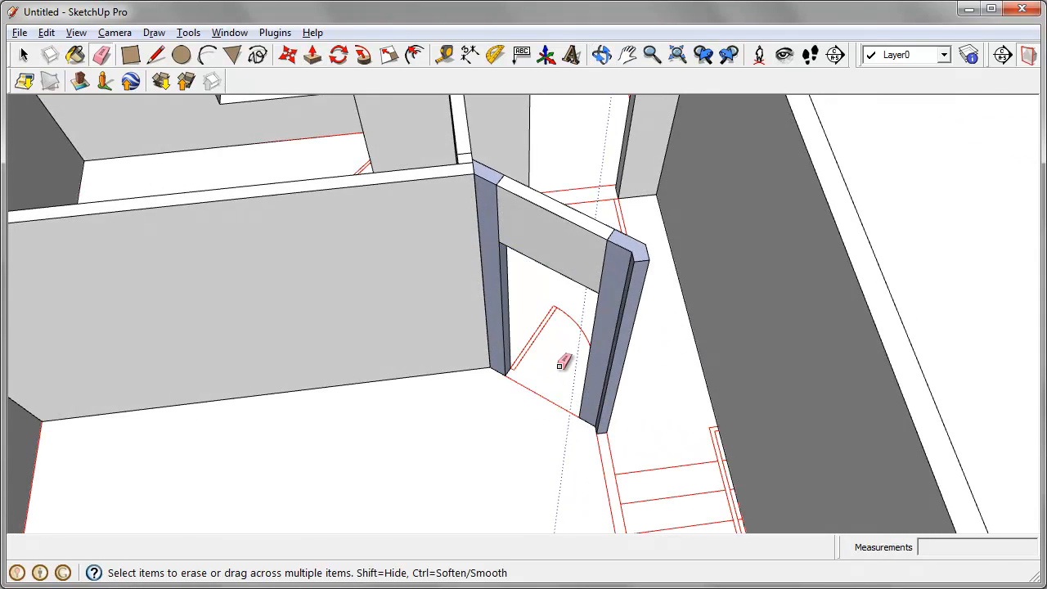
scroll(558, 366, "down", 2)
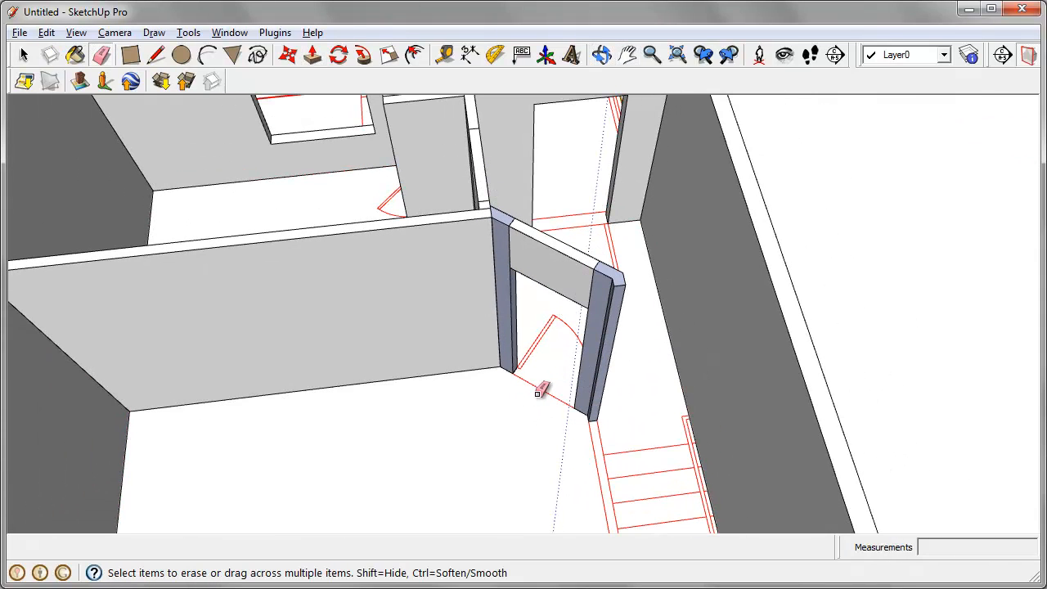
scroll(539, 388, "down", 5)
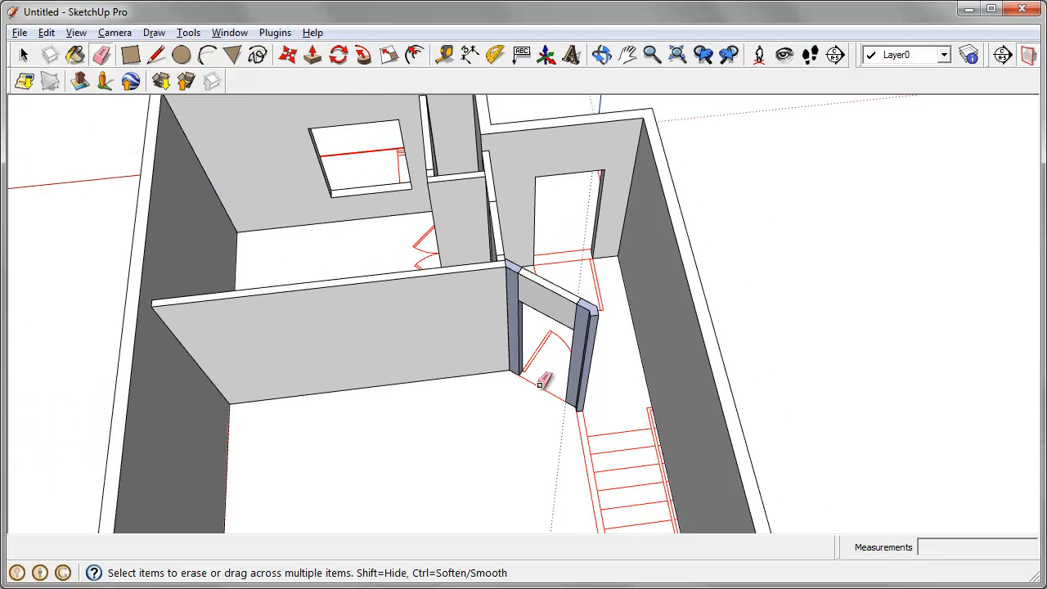
scroll(540, 385, "up", 2)
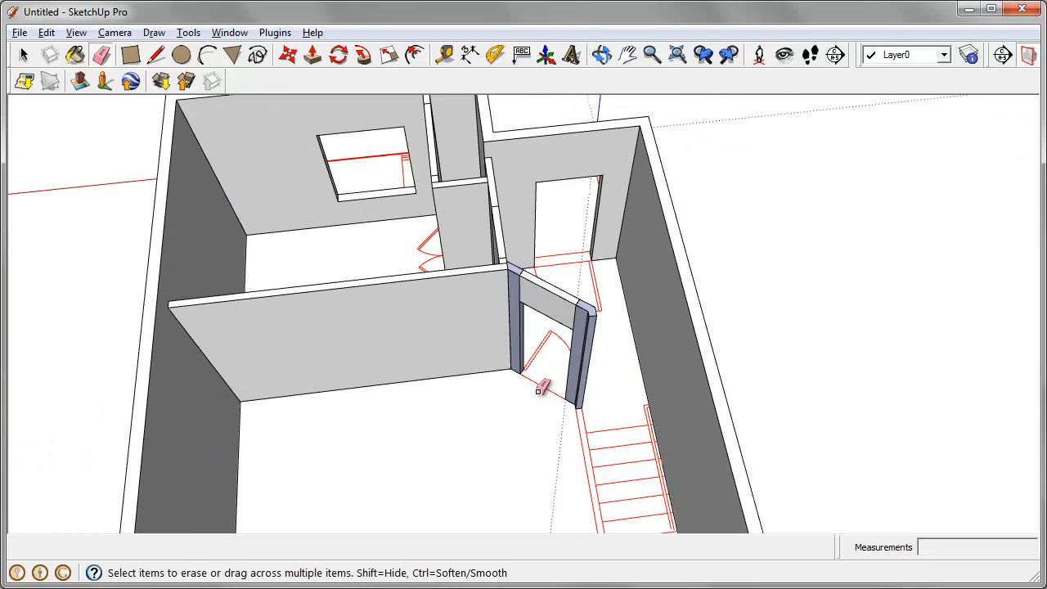
middle_click_drag(563, 423, 538, 290)
scroll(493, 235, "up", 2)
left_click_drag(492, 236, 567, 259)
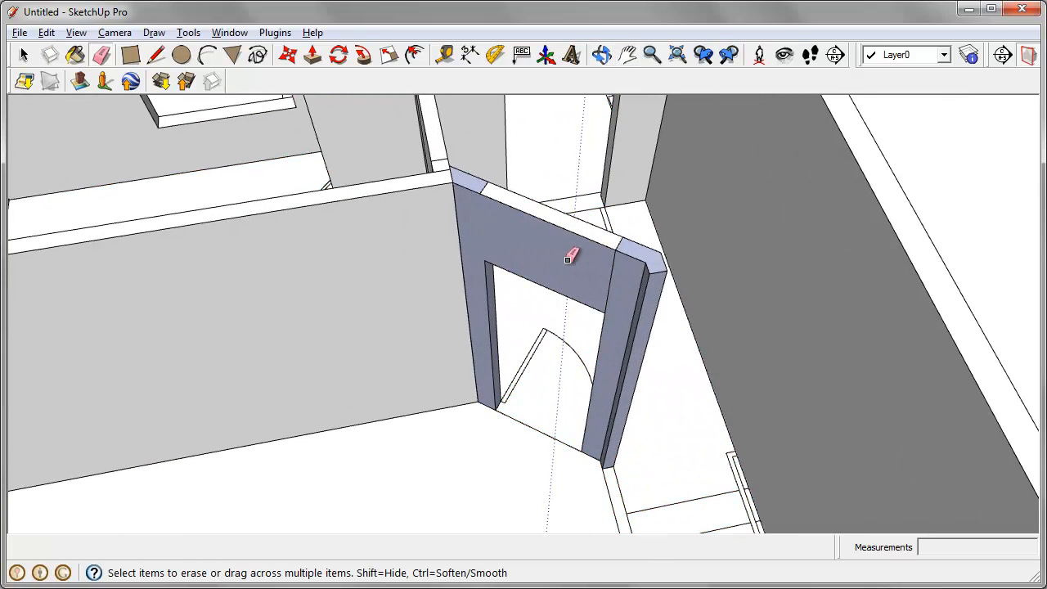
scroll(623, 258, "up", 2)
left_click(616, 237)
middle_click_drag(518, 224, 576, 284, "shift")
scroll(491, 223, "up", 3)
left_click(491, 224)
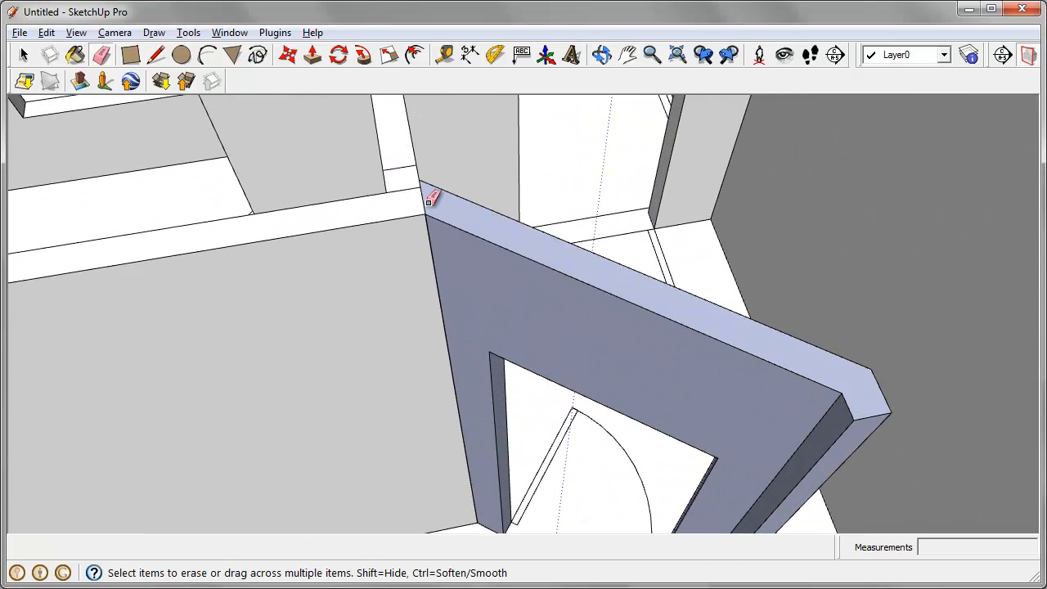
Erase the seam edges where the angled wall's top meets the adjoining wall tops
left_click_drag(428, 202, 414, 202)
left_click_drag(414, 202, 410, 183)
scroll(420, 190, "up", 3)
left_click(421, 188)
Erase the vertical seam lines beside the header on the angled wall's hall side
scroll(437, 223, "down", 4)
middle_click_drag(455, 228, 469, 236, "shift")
mouse_move(728, 327)
middle_mouse_down()
mouse_move(638, 365)
mouse_move(288, 389)
mouse_move(416, 218)
middle_mouse_up()
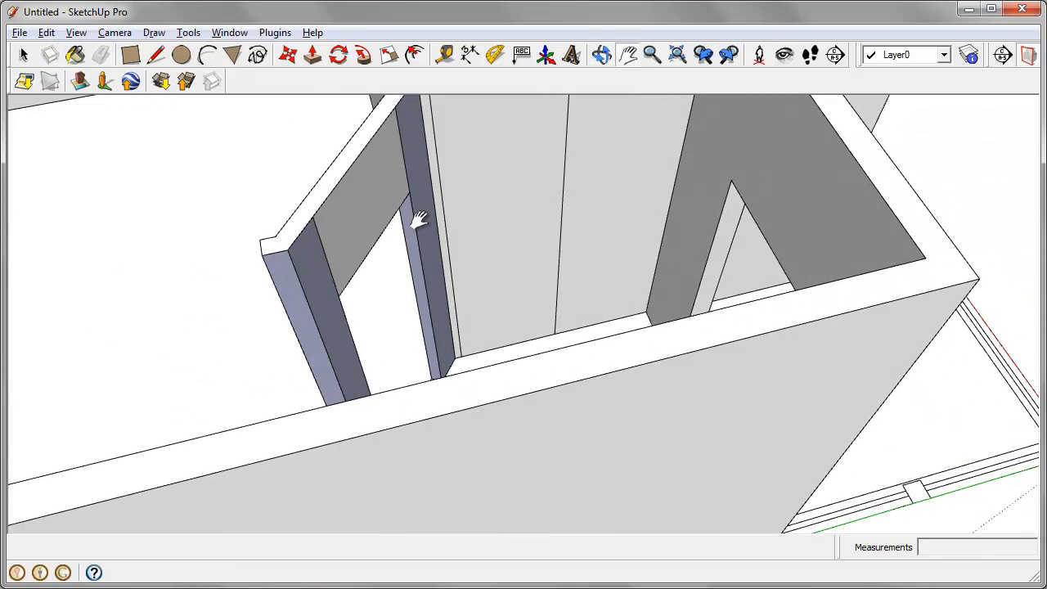
left_click(326, 267)
mouse_move(326, 268)
middle_mouse_down("shift")
mouse_move(335, 285)
mouse_move(383, 228)
middle_mouse_up("shift")
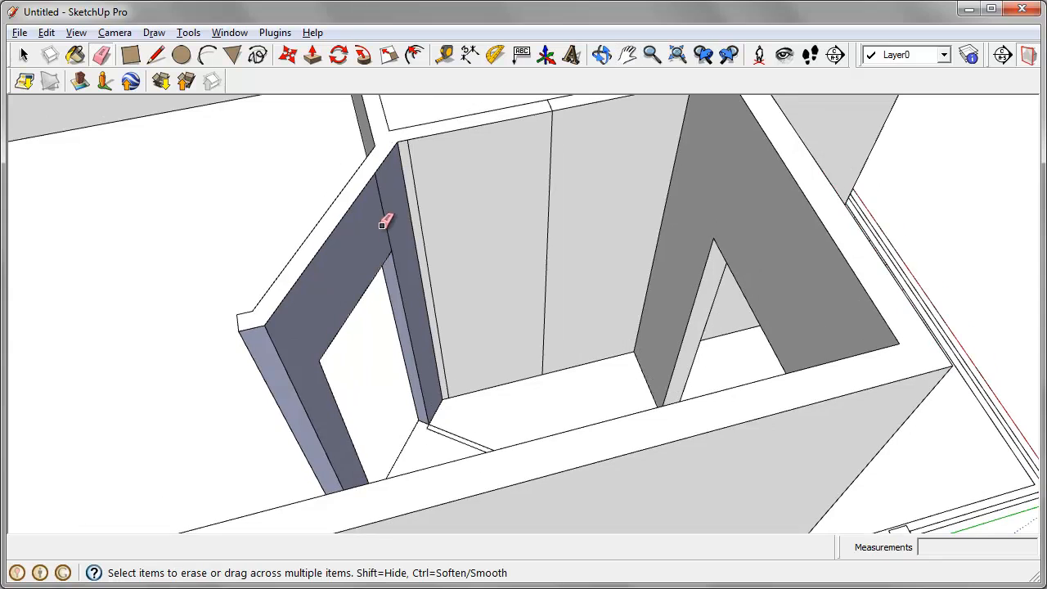
scroll(471, 189, "up", 1)
Reverse the angled doorway wall's hall-side and room-side faces
mouse_move(444, 210)
middle_mouse_down()
mouse_move(562, 393)
mouse_move(582, 462)
middle_mouse_up()
mouse_move(528, 284)
middle_mouse_down()
mouse_move(554, 274)
mouse_move(537, 295)
middle_mouse_up()
mouse_move(532, 252)
middle_mouse_down("shift")
mouse_move(537, 204)
mouse_move(547, 200)
middle_mouse_up("shift")
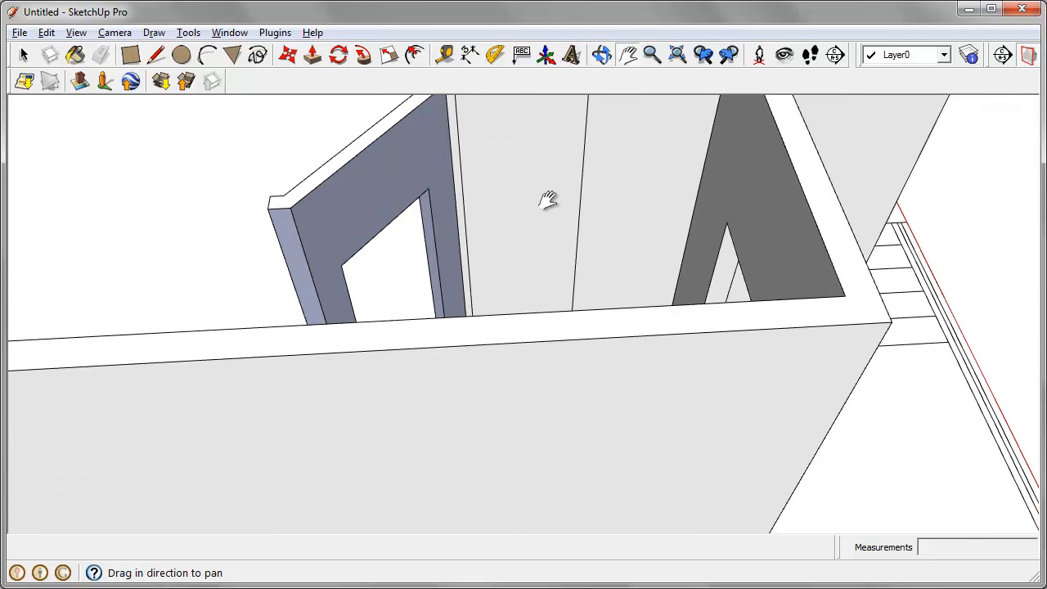
left_click(410, 233)
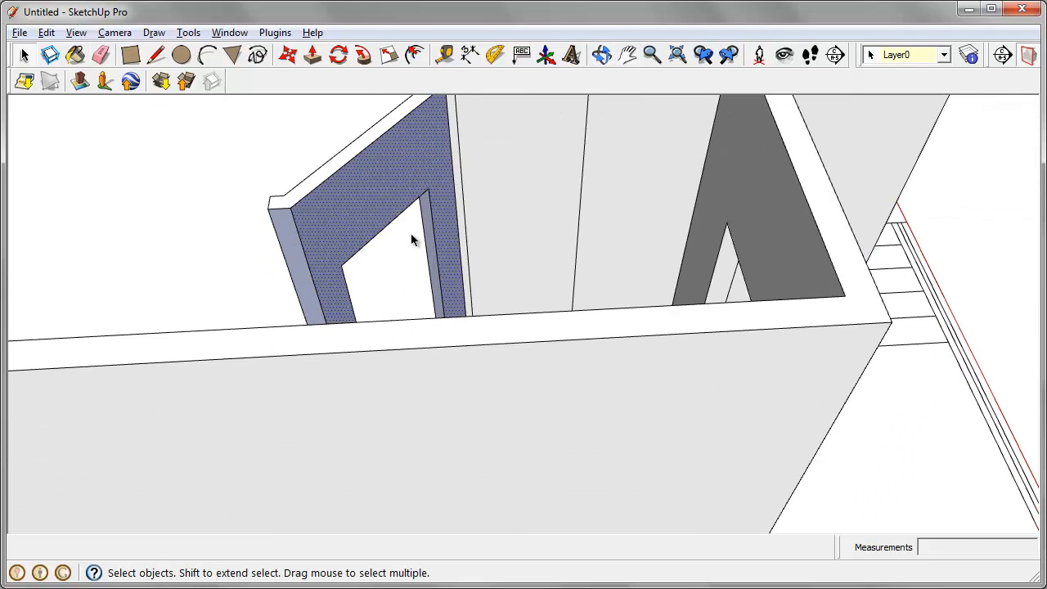
right_click(387, 174)
left_click(477, 335)
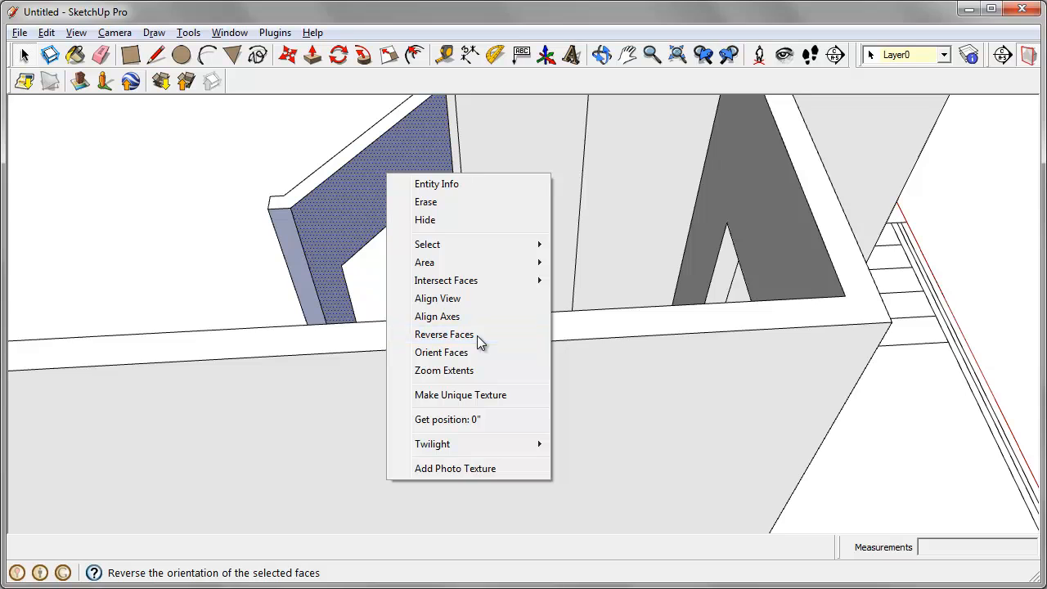
middle_click_drag(420, 221, 779, 232)
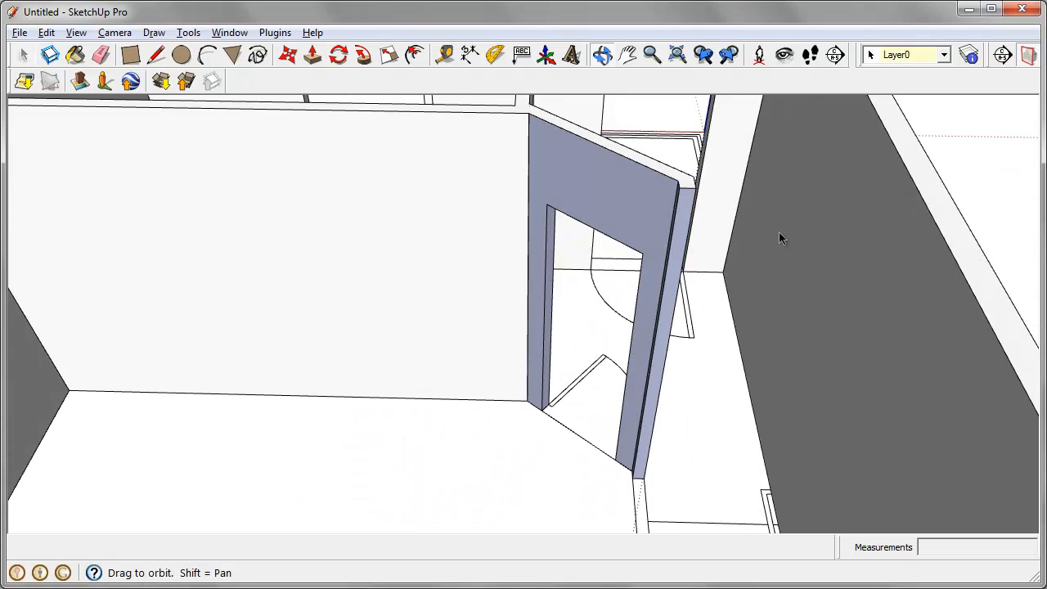
right_click(624, 180)
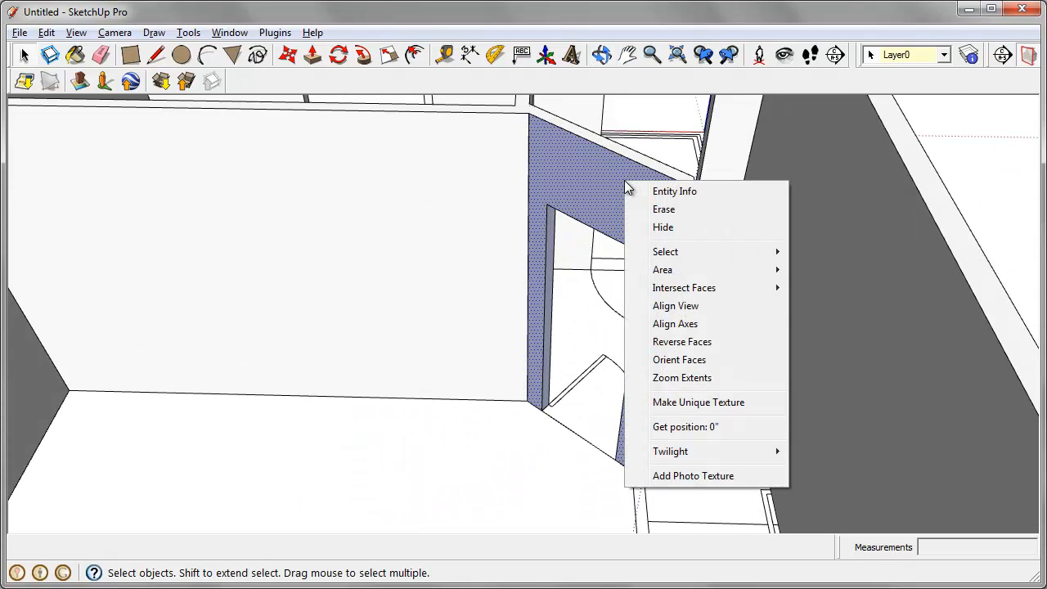
left_click(705, 341)
Push/pull the end of the wall at the angled doorway along the staircase to the partition line between the stair flights
middle_click_drag(608, 205, 604, 265)
key("p")
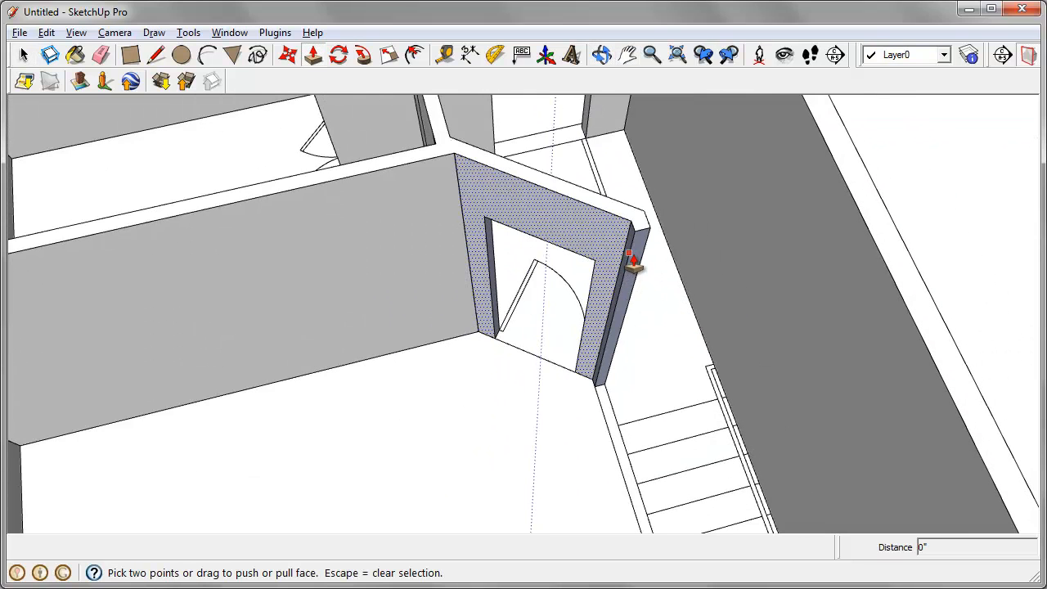
left_click(639, 253)
scroll(641, 245, "down", 3)
middle_click_drag(641, 244, 600, 129, "shift")
scroll(613, 262, "down", 1)
scroll(666, 454, "up", 5)
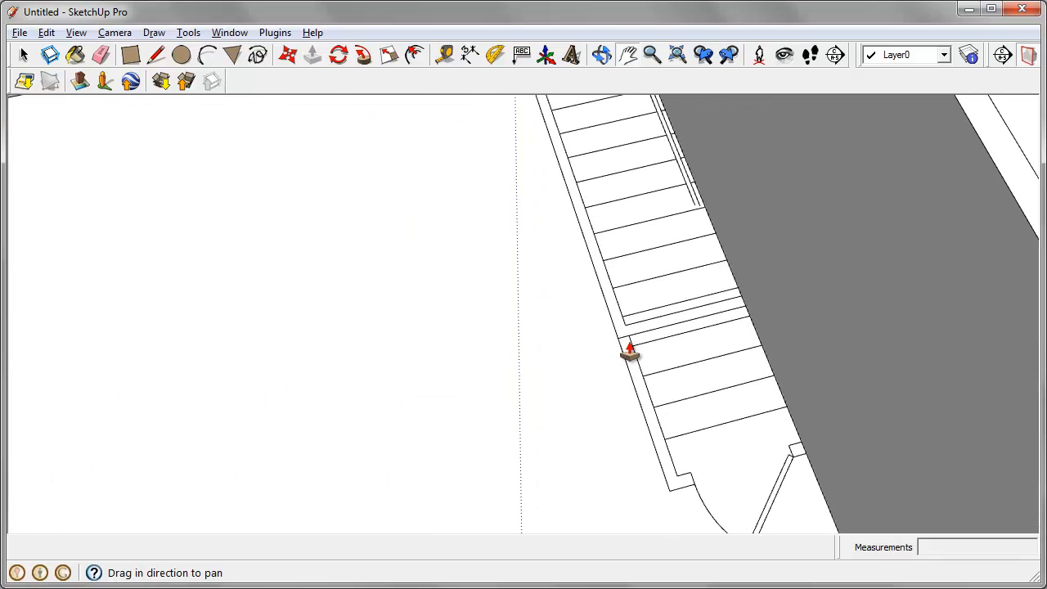
left_click(623, 339)
Extend the stair wall another 3' 8 1/2" from a new starting face, plus a separate 3 1/2" segment to its outer corner
key("ctrl")
left_click(624, 336)
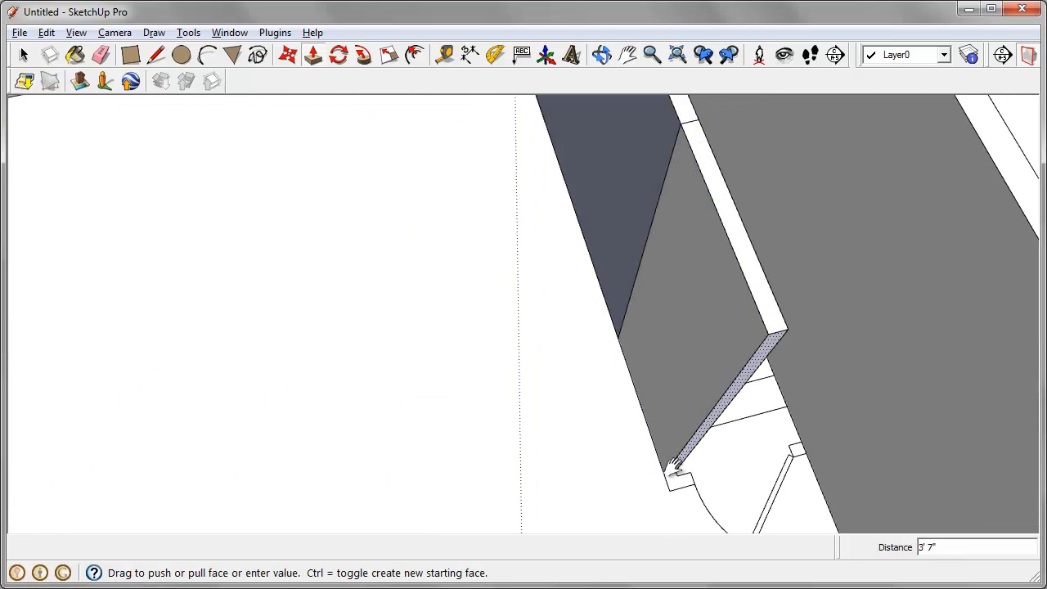
left_click(673, 473)
middle_click_drag(753, 482, 695, 451, "shift")
left_click(736, 426)
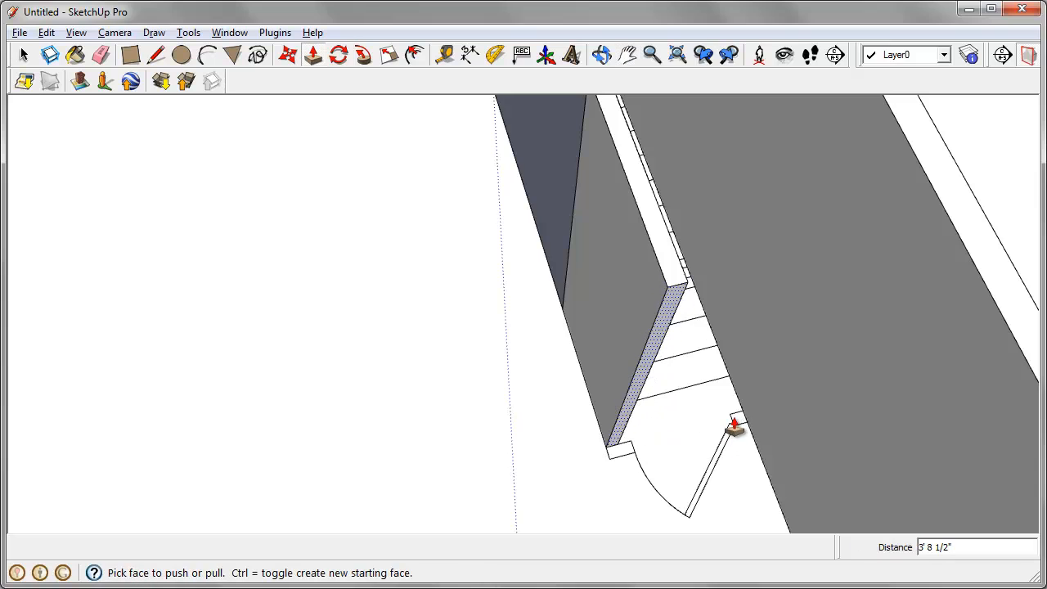
left_click(618, 446)
left_click(615, 440)
Extend the wall across the foot of the stairs as near jamb, door span and far jamb segments up to the exterior wall
middle_click_drag(614, 439, 416, 393)
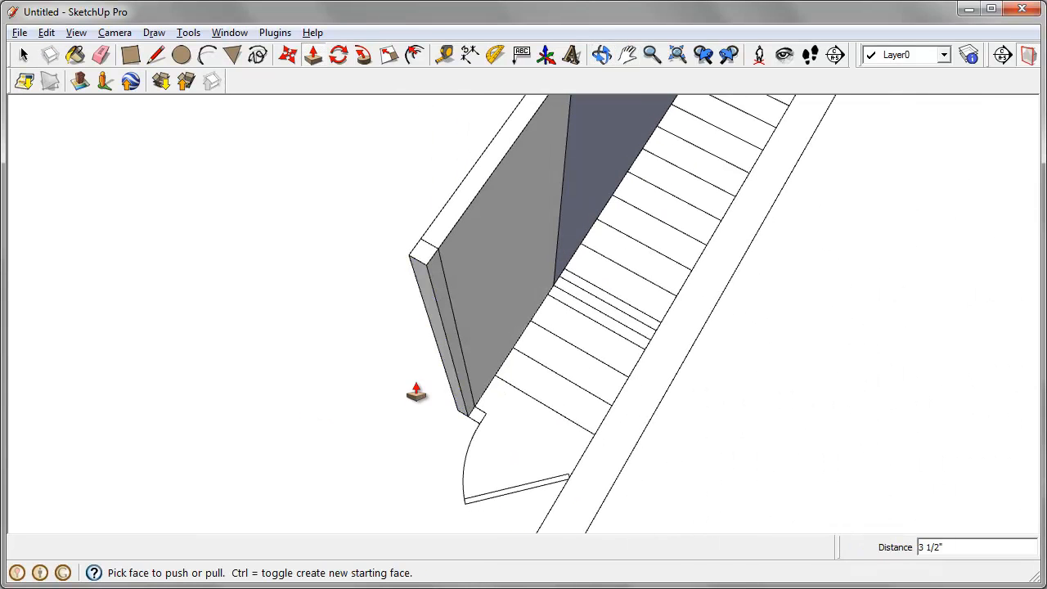
left_click(474, 407)
left_click(480, 428)
left_click(486, 418)
middle_click_drag(486, 417, 486, 447)
left_click(606, 464)
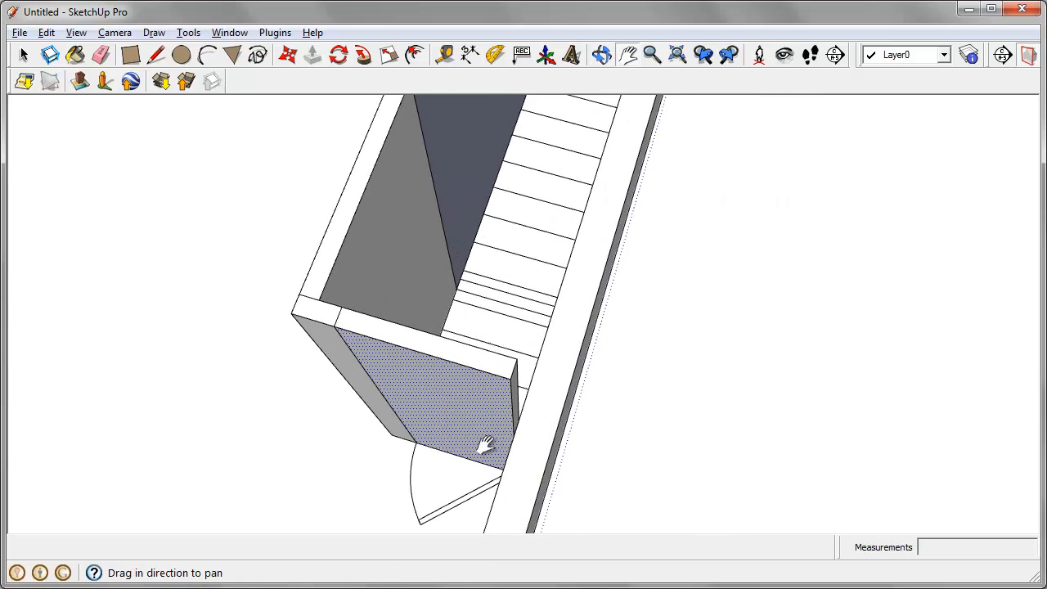
scroll(506, 394, "up", 2)
left_click(508, 394)
left_click(533, 404)
Cut a 7' high door opening through the hall wall beside the closet and erase a leftover edge
mouse_move(533, 404)
middle_mouse_down("shift")
mouse_move(638, 374)
mouse_move(554, 374)
mouse_move(484, 277)
mouse_move(643, 161)
mouse_move(795, 199)
mouse_move(710, 228)
middle_mouse_up("shift")
scroll(534, 398, "down", 2)
scroll(638, 374, "down", 3)
scroll(424, 256, "up", 5)
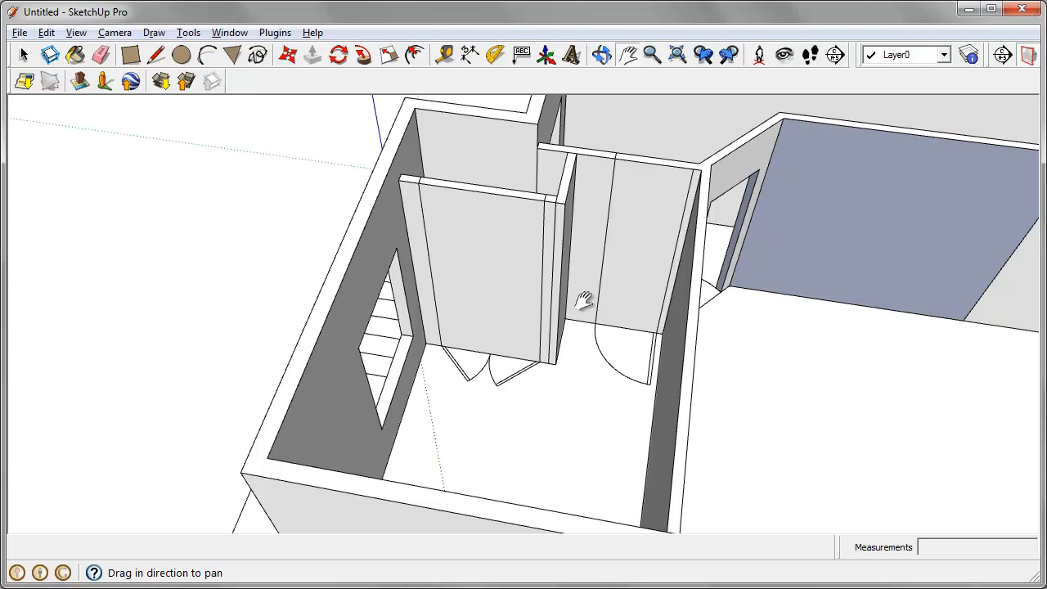
key("m")
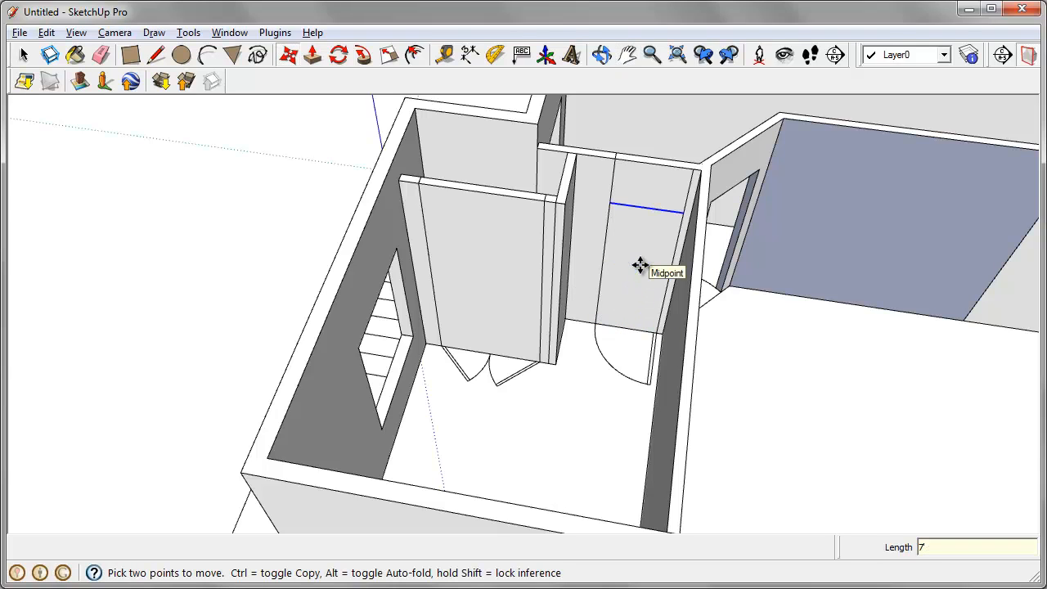
key("p")
left_click(634, 270)
left_click(643, 251)
mouse_move(706, 363)
middle_mouse_down()
mouse_move(627, 163)
mouse_move(708, 175)
middle_mouse_up()
key("e")
left_click(714, 182)
Reverse the blue room-side face of the long wall beside the angled doorway
scroll(546, 189, "down", 4)
mouse_move(542, 193)
middle_mouse_down("shift")
mouse_move(529, 200)
mouse_move(500, 183)
mouse_move(529, 193)
middle_mouse_up("shift")
scroll(500, 183, "down", 2)
left_click(782, 275)
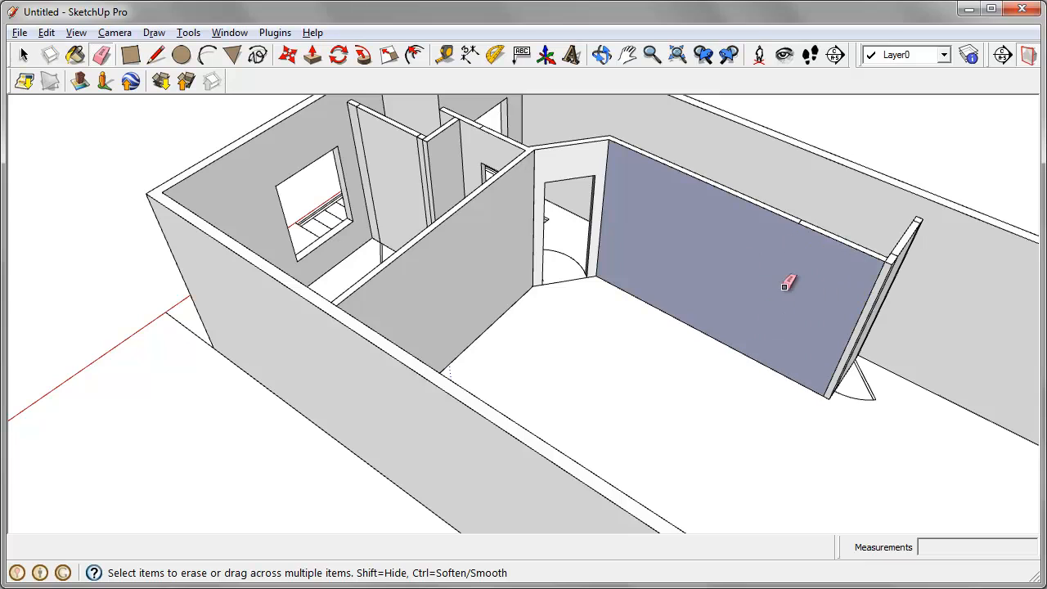
right_click(739, 259)
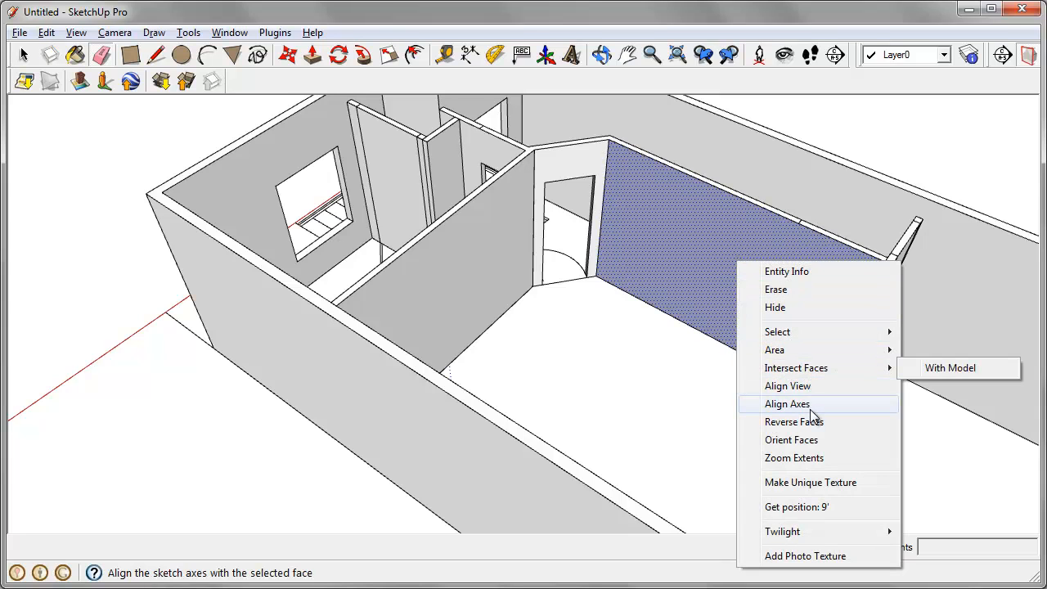
left_click(815, 421)
key("space")
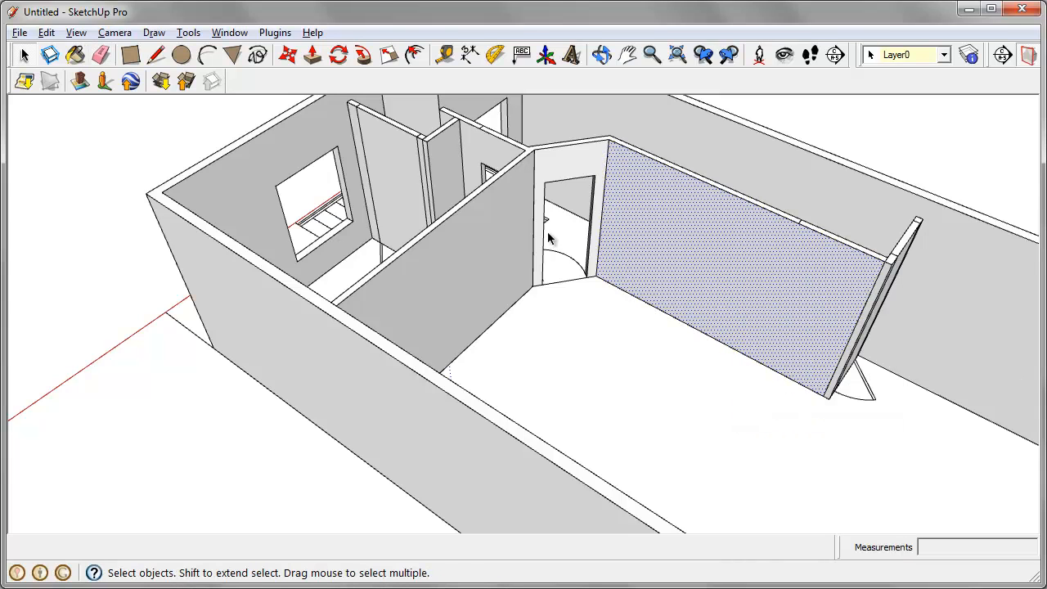
Select all the connected interior wall geometry and make it a group
triple_click(493, 223)
middle_click_drag(493, 223, 484, 293)
right_click(484, 293)
left_click(524, 421)
middle_click_drag(528, 396, 722, 214)
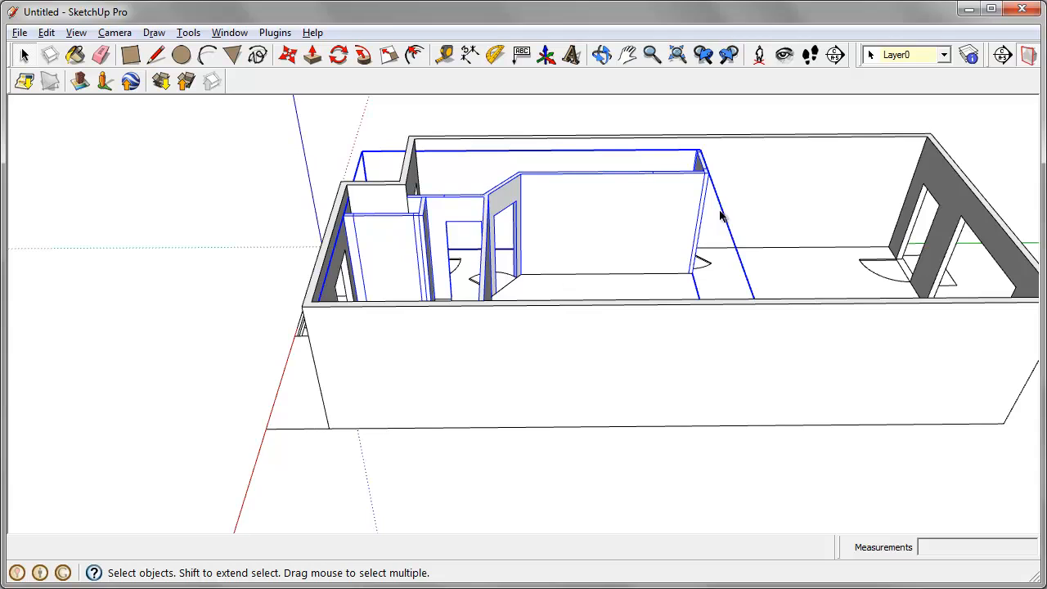
middle_click_drag(664, 254, 514, 241)
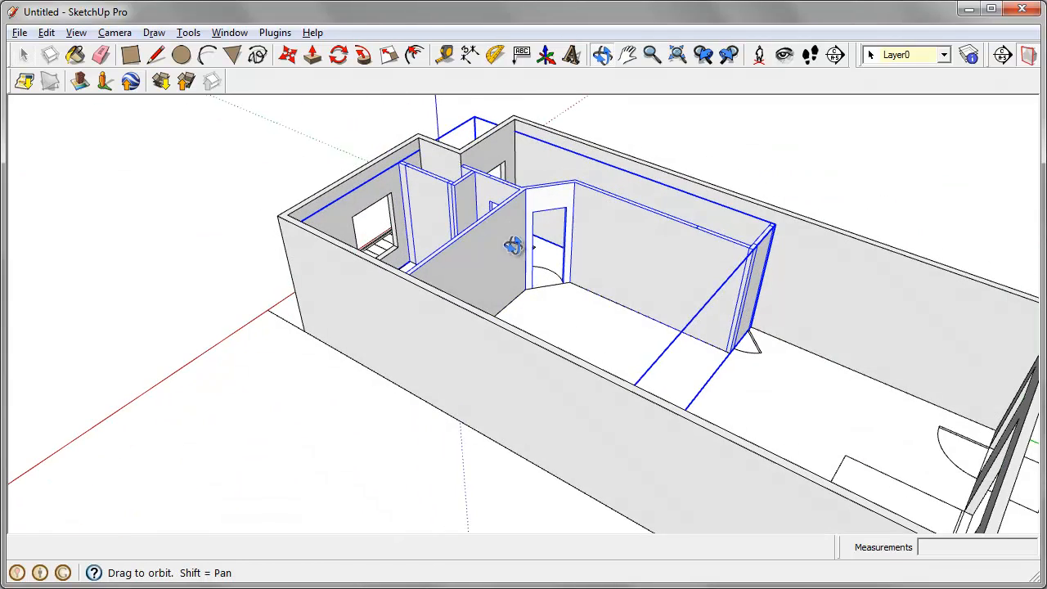
Open the interior wall group and copy the stair doorway's bottom edge up to the head height of the angled doorway
double_click(643, 265)
middle_click_drag(734, 304, 598, 260)
scroll(726, 339, "up", 3)
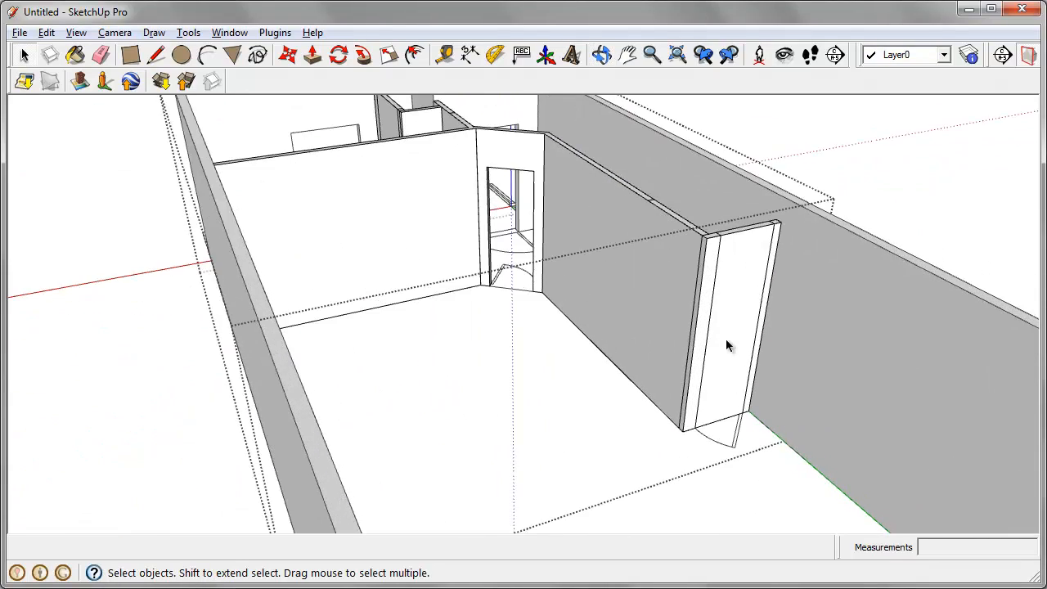
key("m")
key("ctrl")
left_click(718, 421)
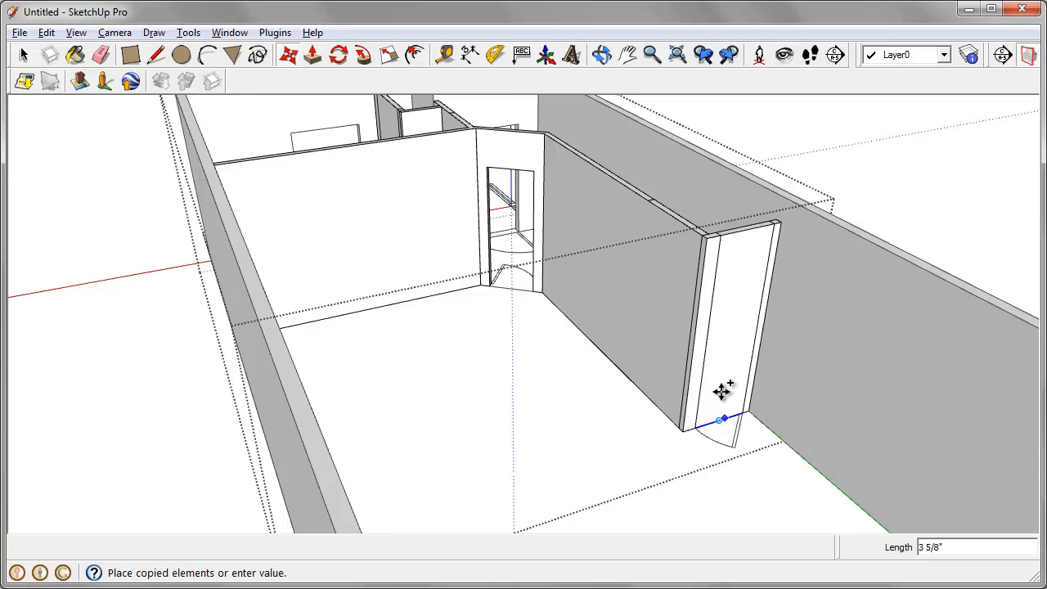
left_click(536, 180)
Push the stair doorway panel below the copied edge through the wall's thickness to open the doorway
middle_click_drag(727, 325, 603, 371, "shift")
key("p")
left_click(598, 370)
left_click(580, 379)
Erase the seam lines beside the stair doorway's header
key("e")
scroll(643, 276, "up", 1)
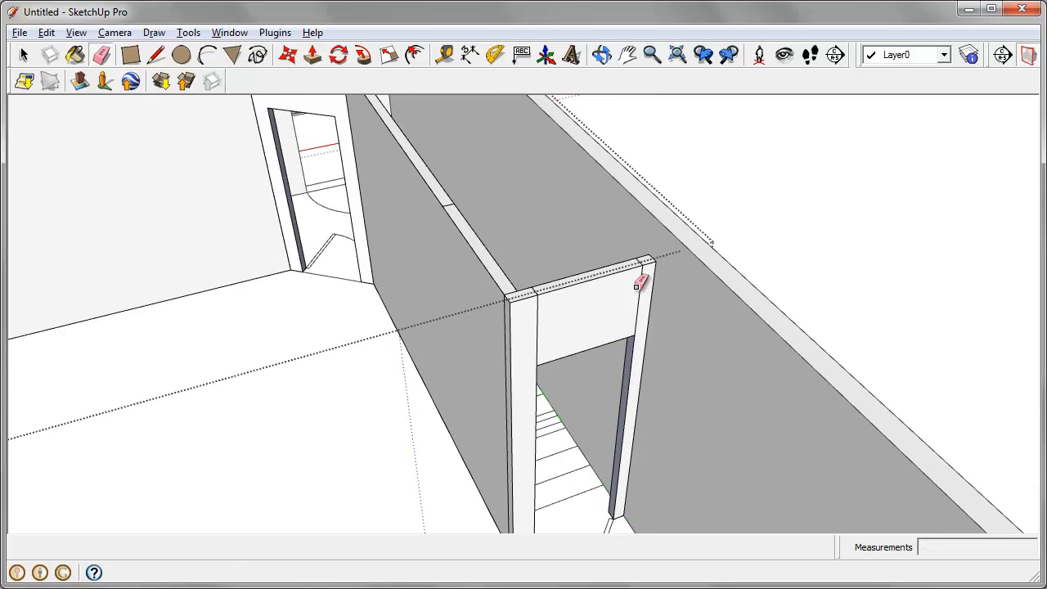
middle_click_drag(536, 321, 638, 353)
left_click(508, 325)
Close the interior wall group and hide the exterior walls group
key("h")
scroll(502, 330, "down", 5)
scroll(510, 292, "down", 4)
key("space")
scroll(496, 297, "down", 3)
middle_click_drag(496, 297, 678, 240)
key("space")
left_click(664, 288)
right_click(664, 288)
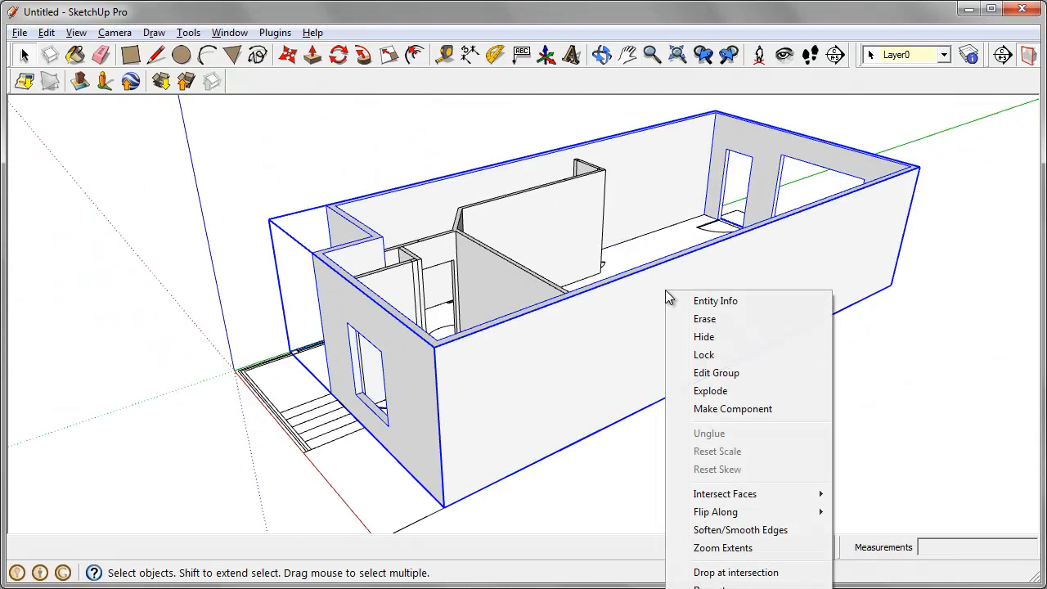
left_click(725, 336)
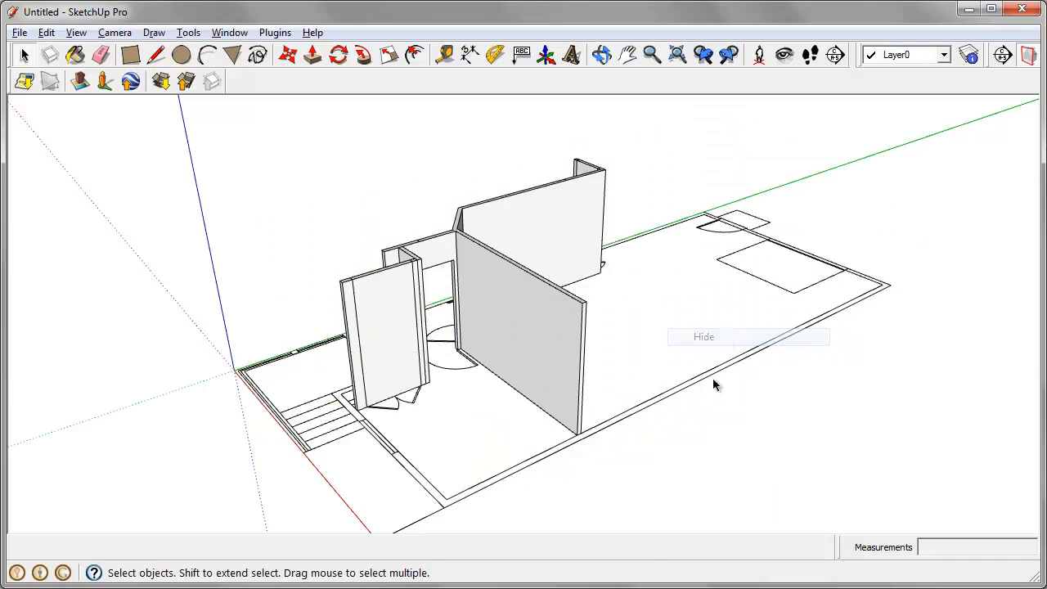
middle_click_drag(385, 316, 874, 342)
scroll(708, 314, "up", 3)
middle_click_drag(709, 314, 706, 364)
scroll(705, 366, "down", 2)
middle_click_drag(706, 369, 656, 295, "shift")
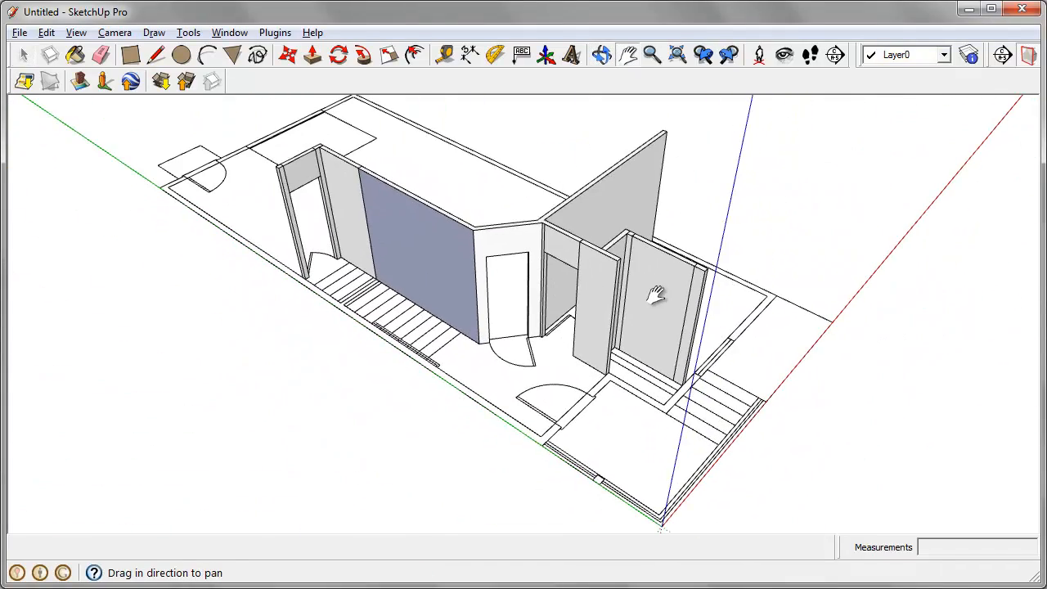